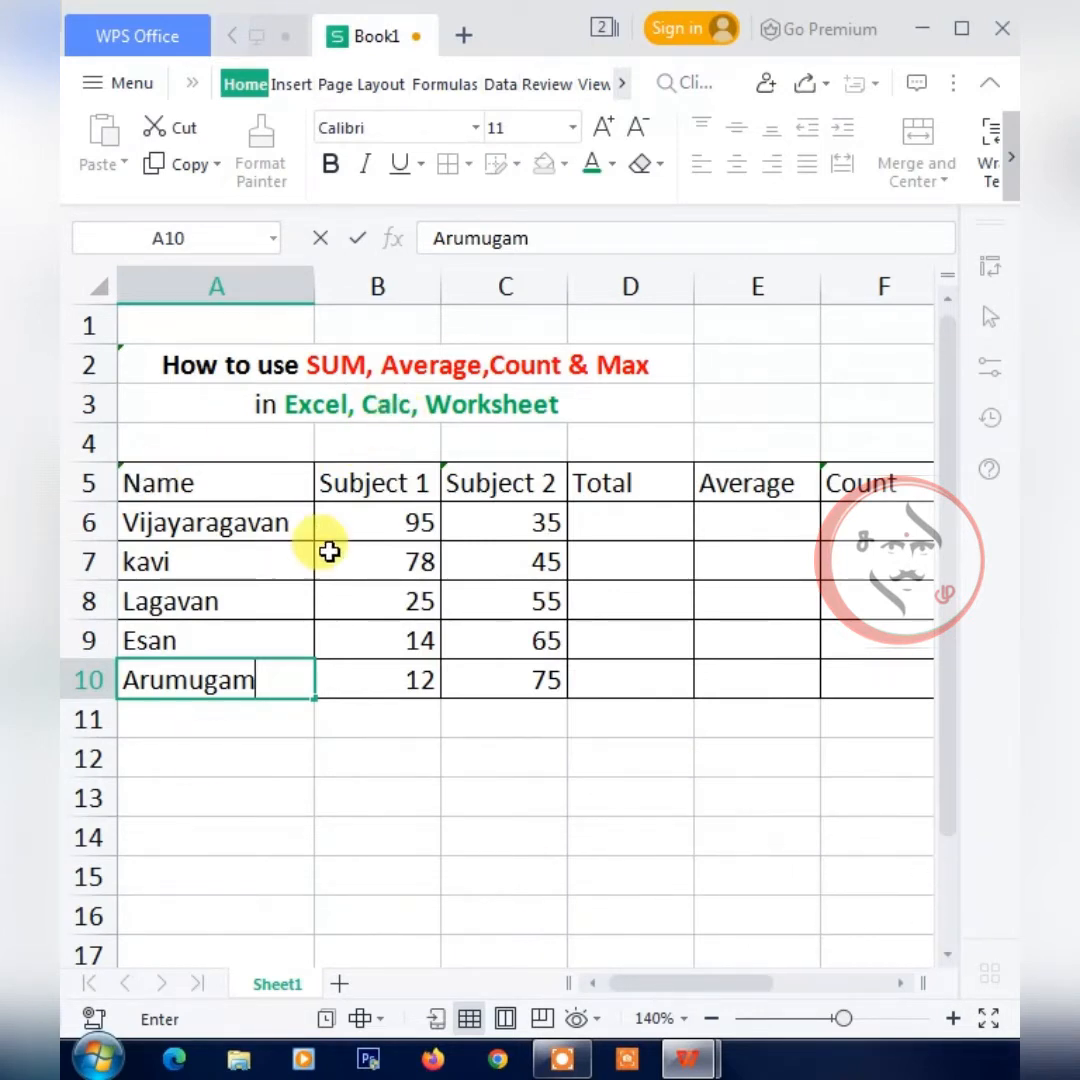
# Total the first student's two subject marks in D6 with the formula =SUM(B6:C6).
pyautogui.click(225, 485)
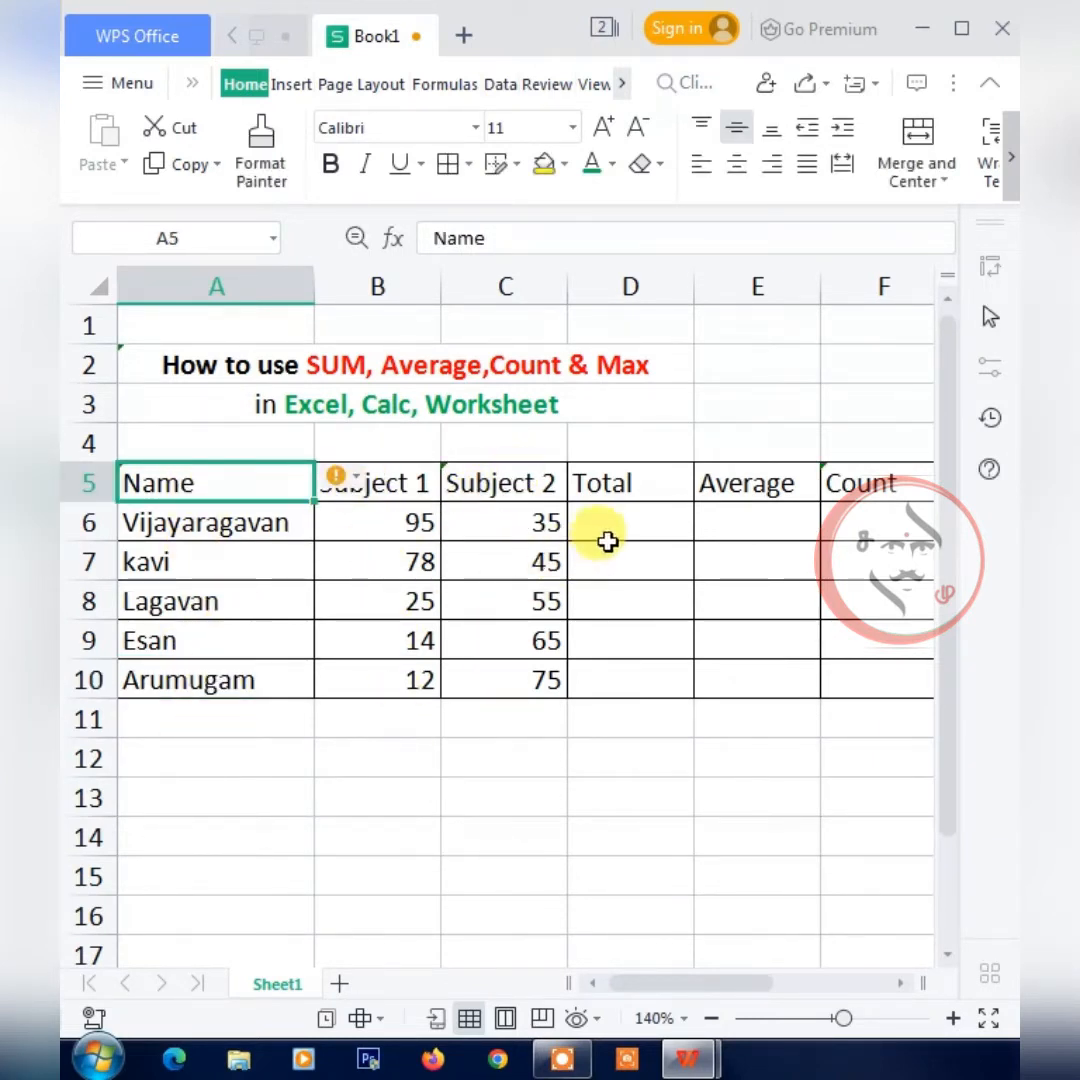
pyautogui.click(630, 518)
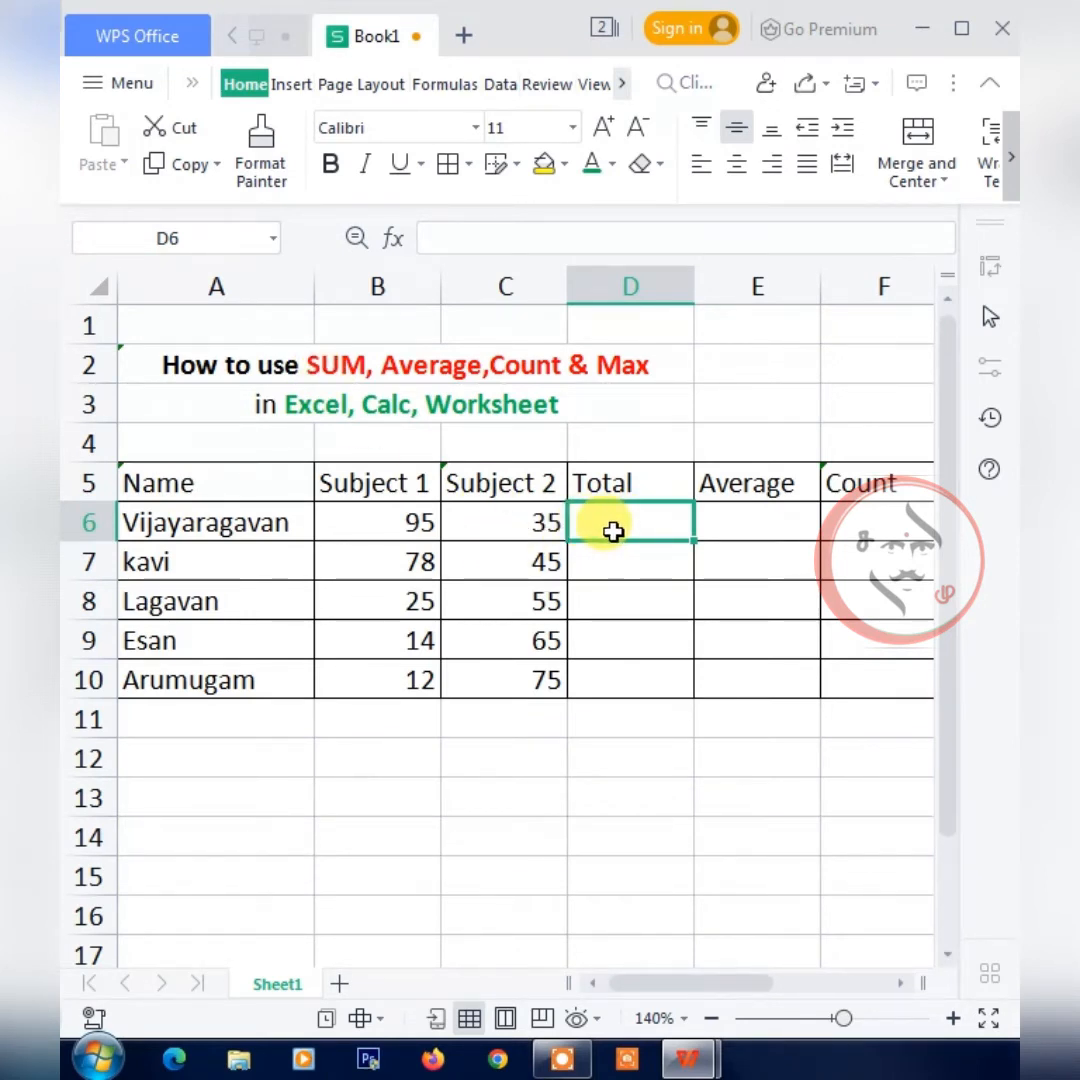
pyautogui.write('=')
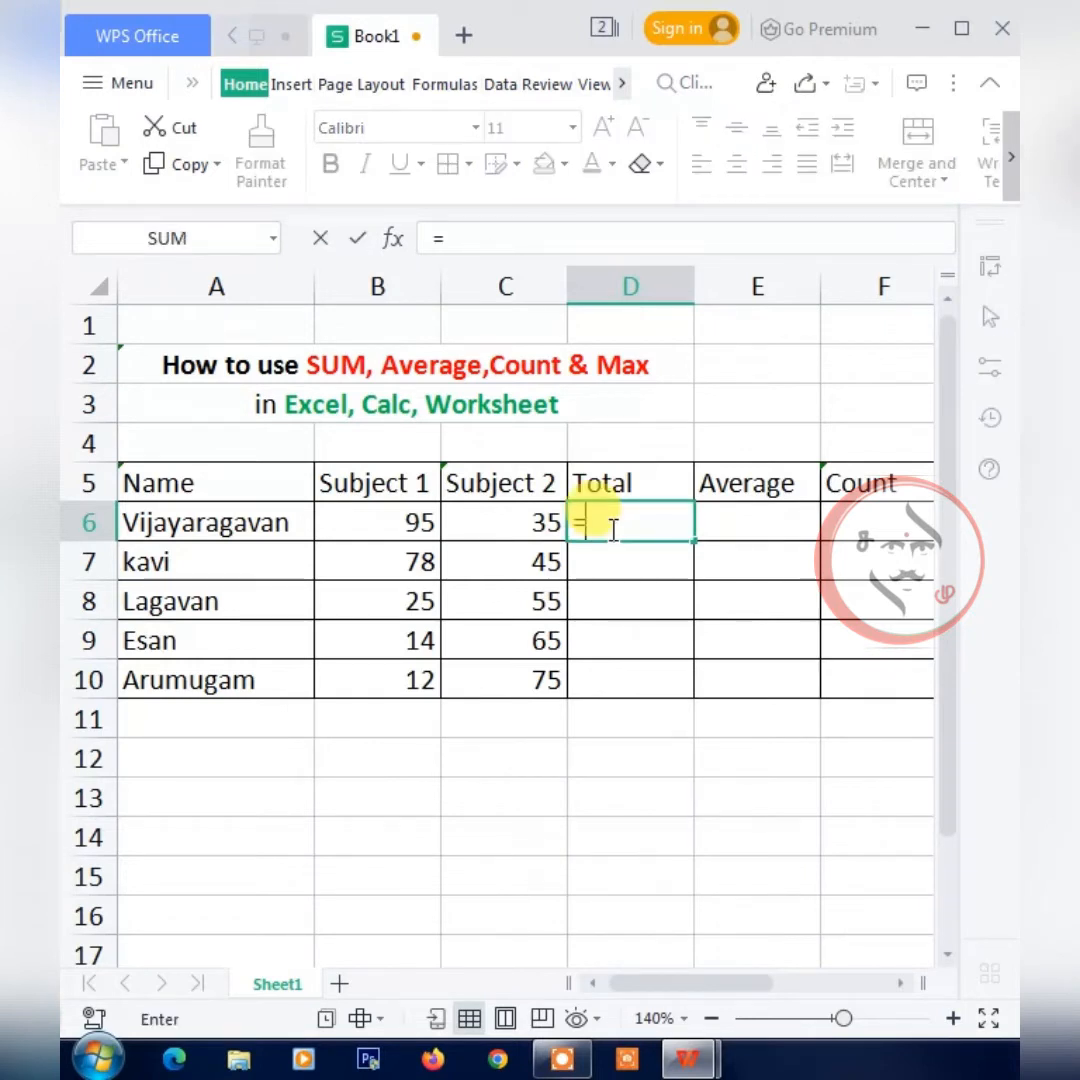
pyautogui.write('sum')
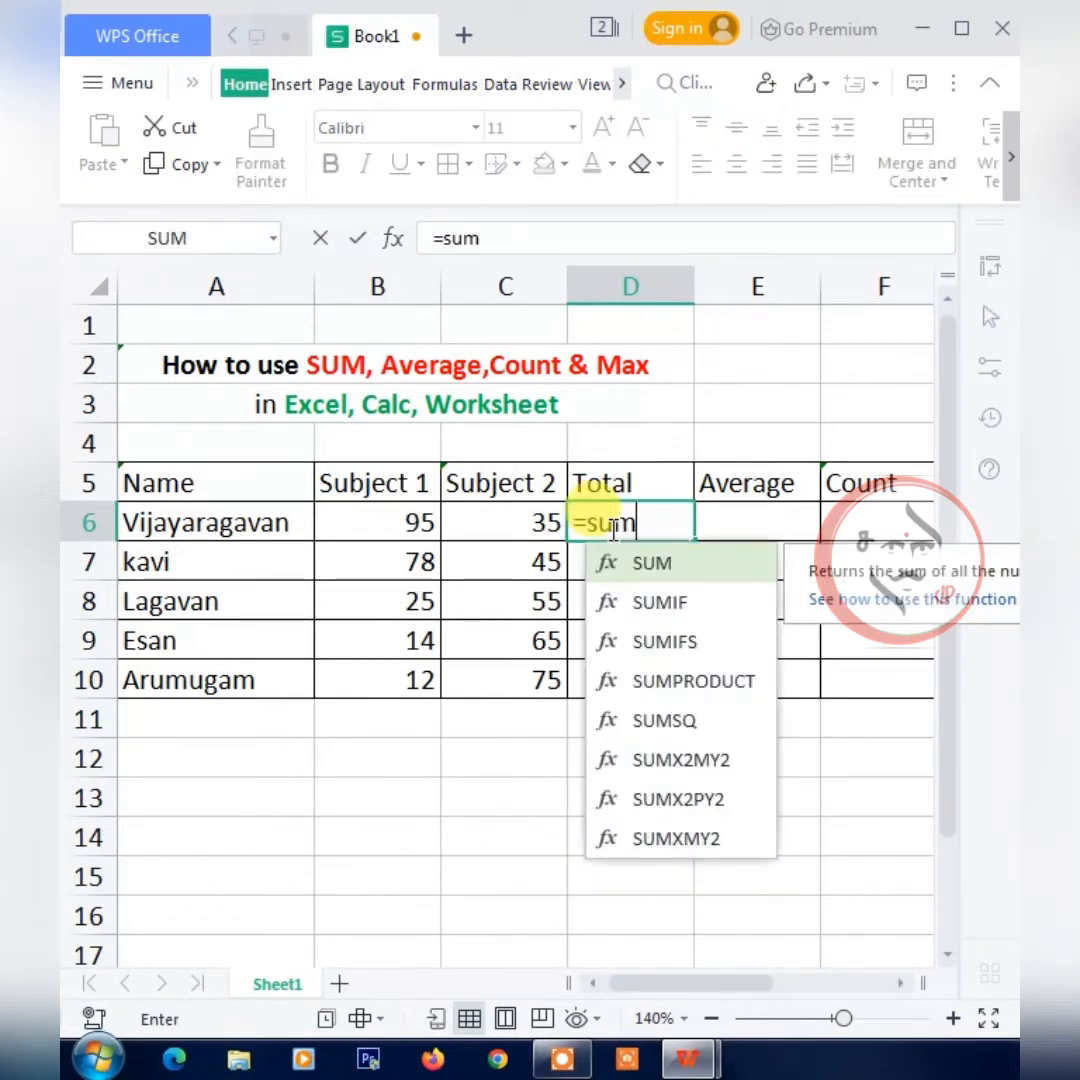
pyautogui.write('(')
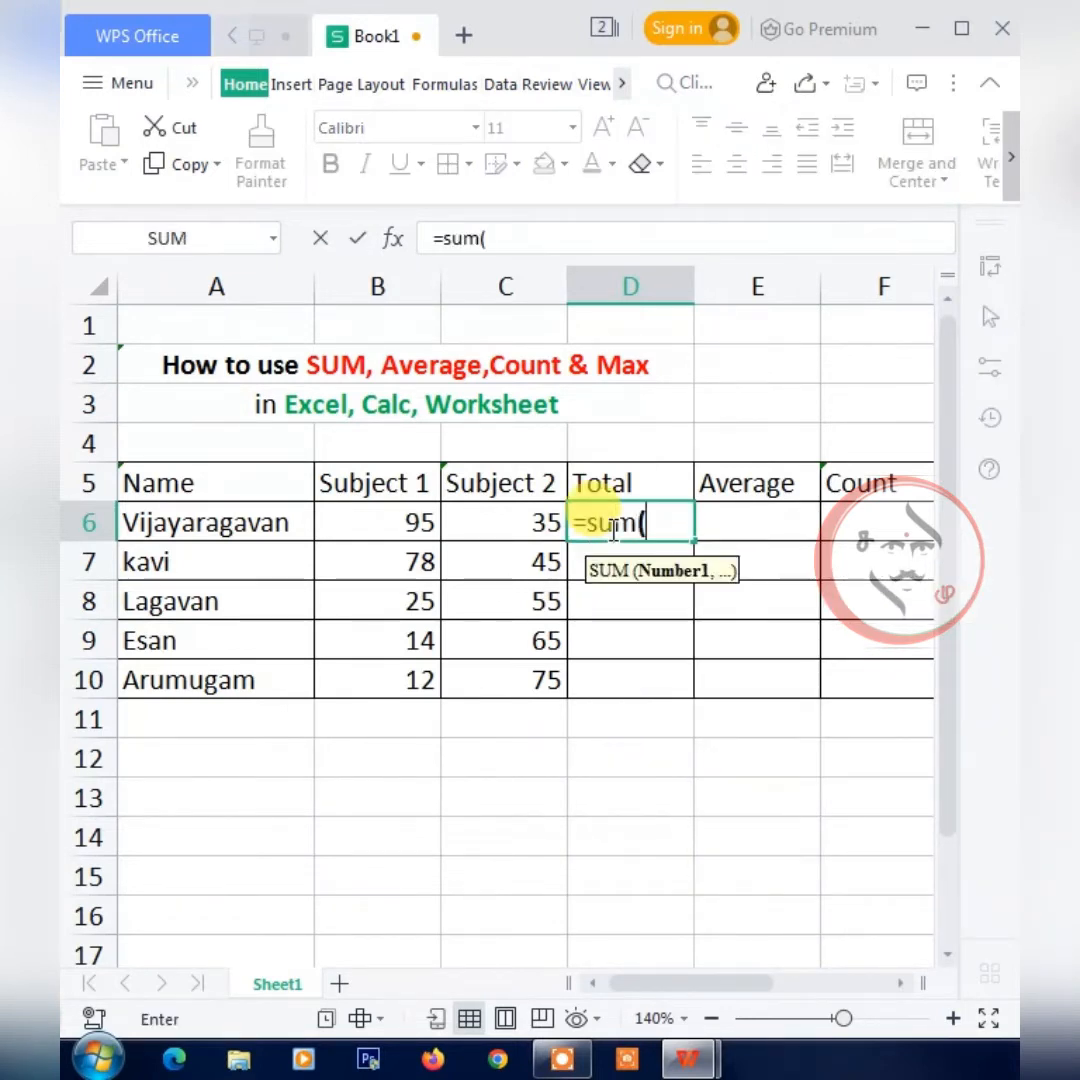
pyautogui.click(422, 530)
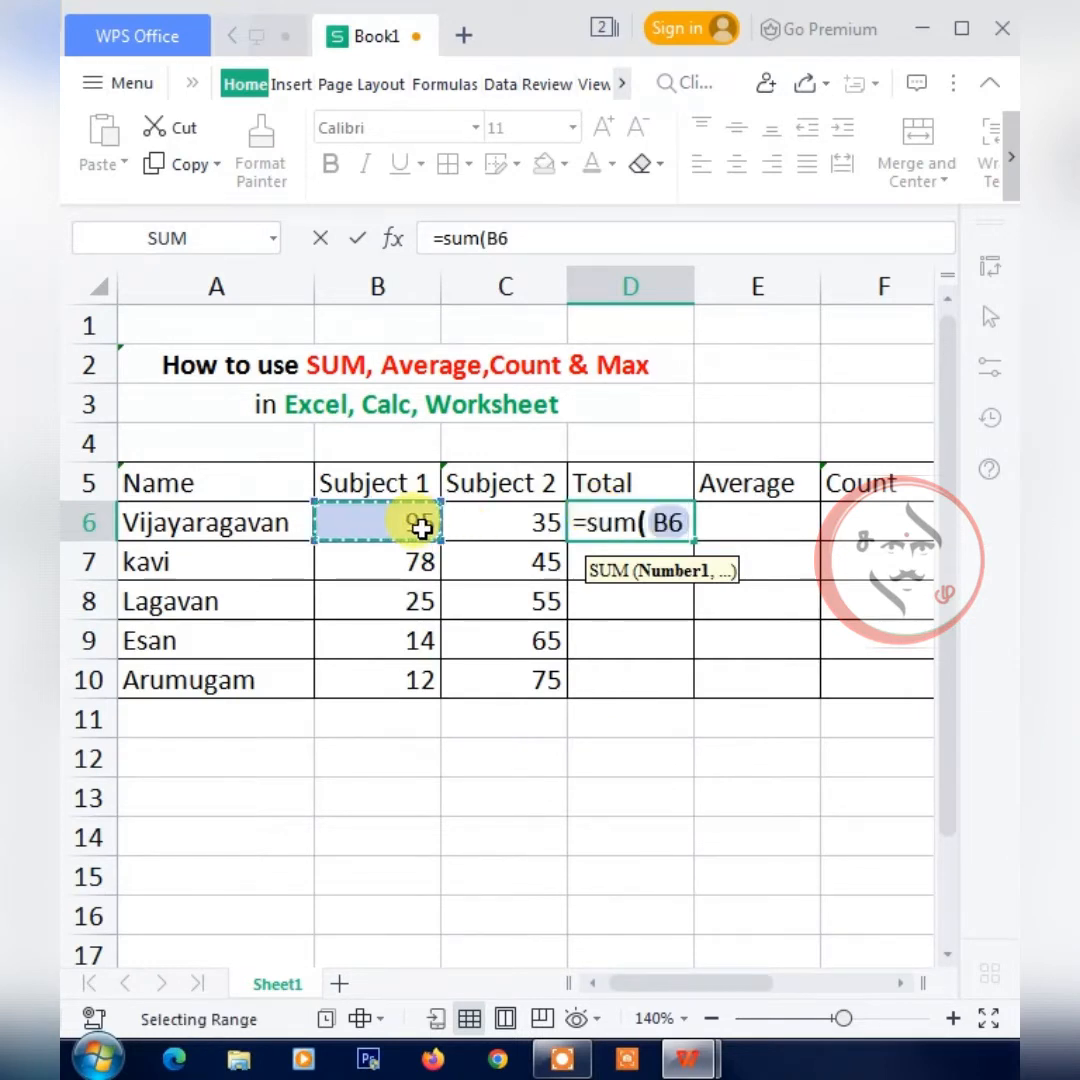
pyautogui.hotkey('shift', 'Right')
pyautogui.write(')')
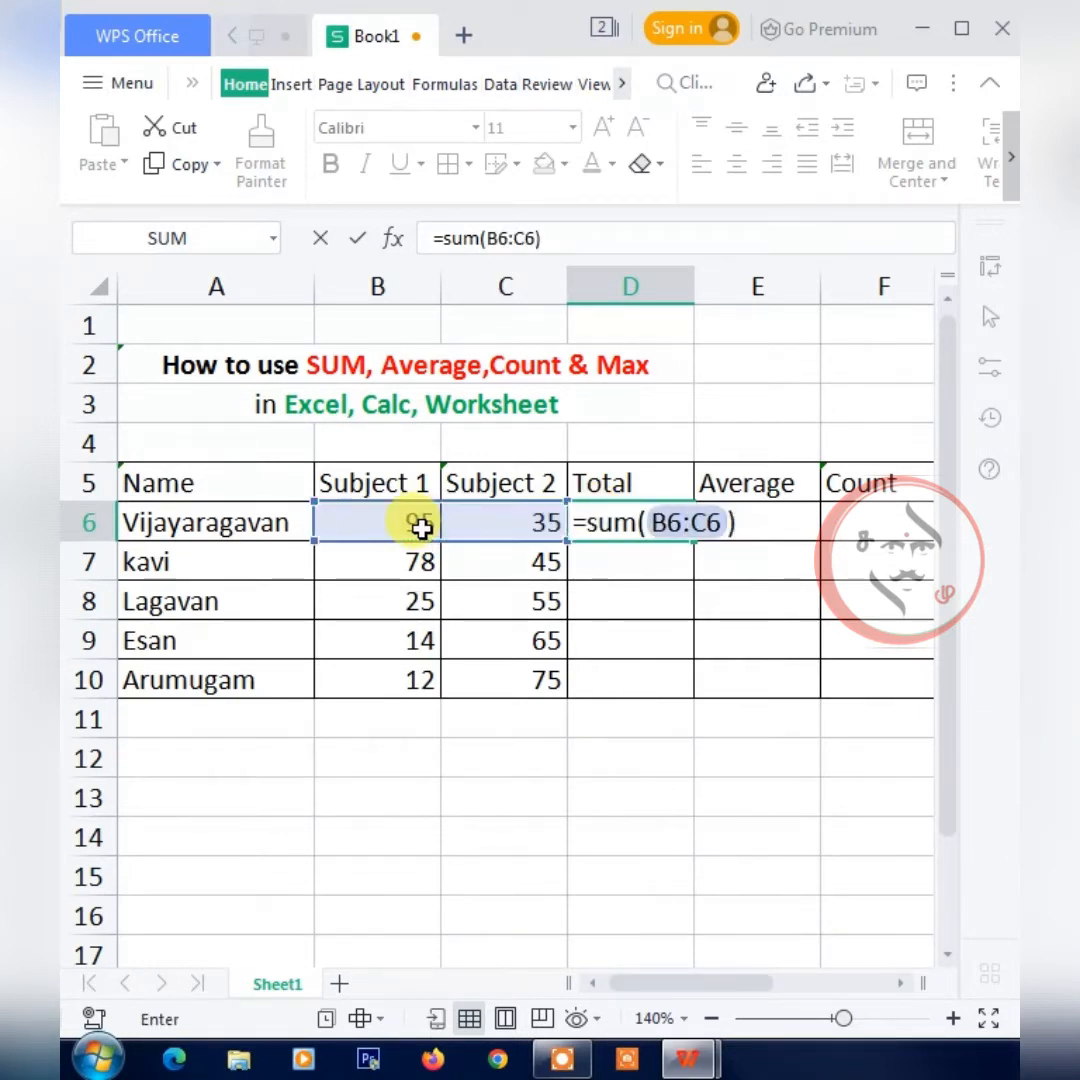
pyautogui.press('Return')
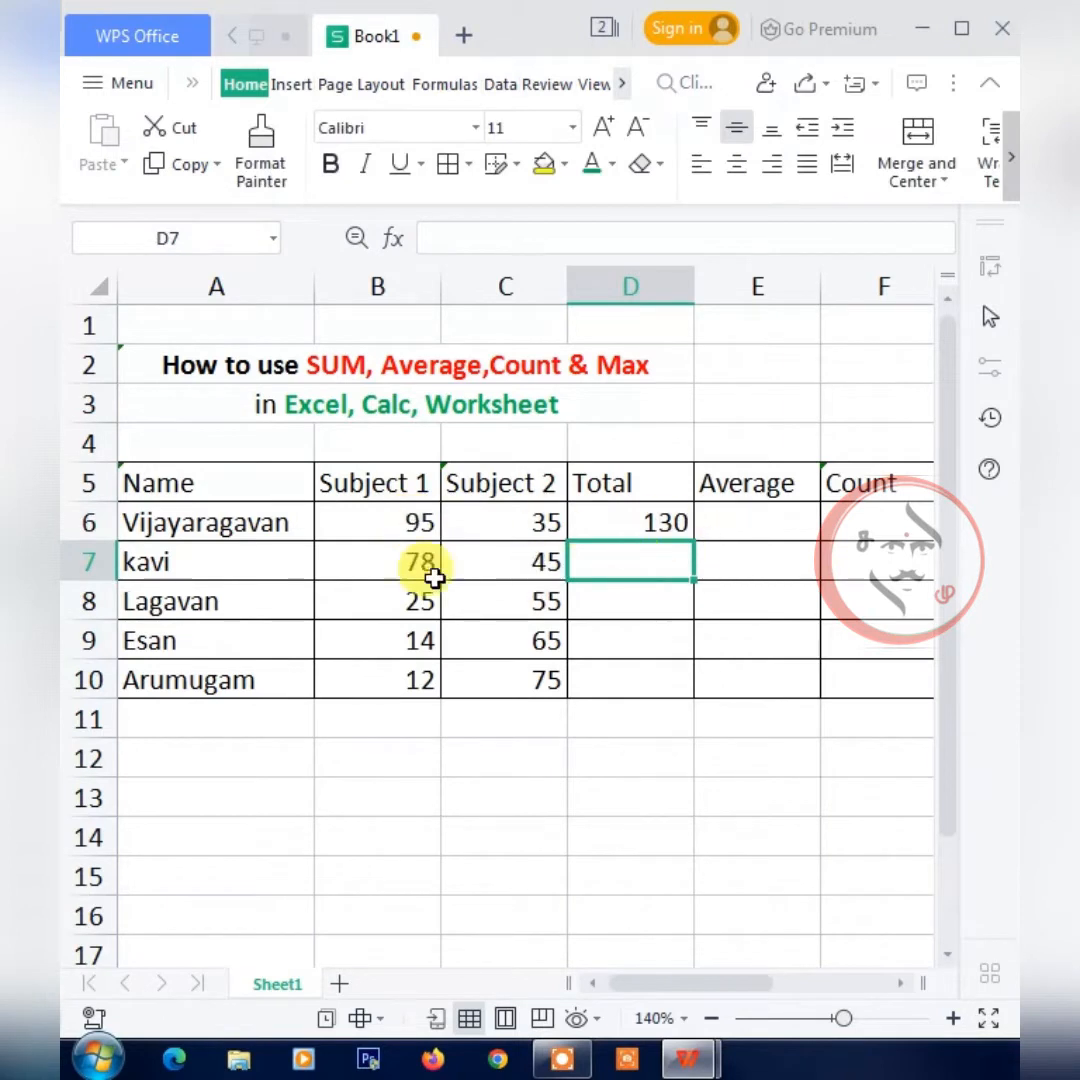
# Fill the SUM formula from D6 down the Total column through D10.
pyautogui.click(648, 530)
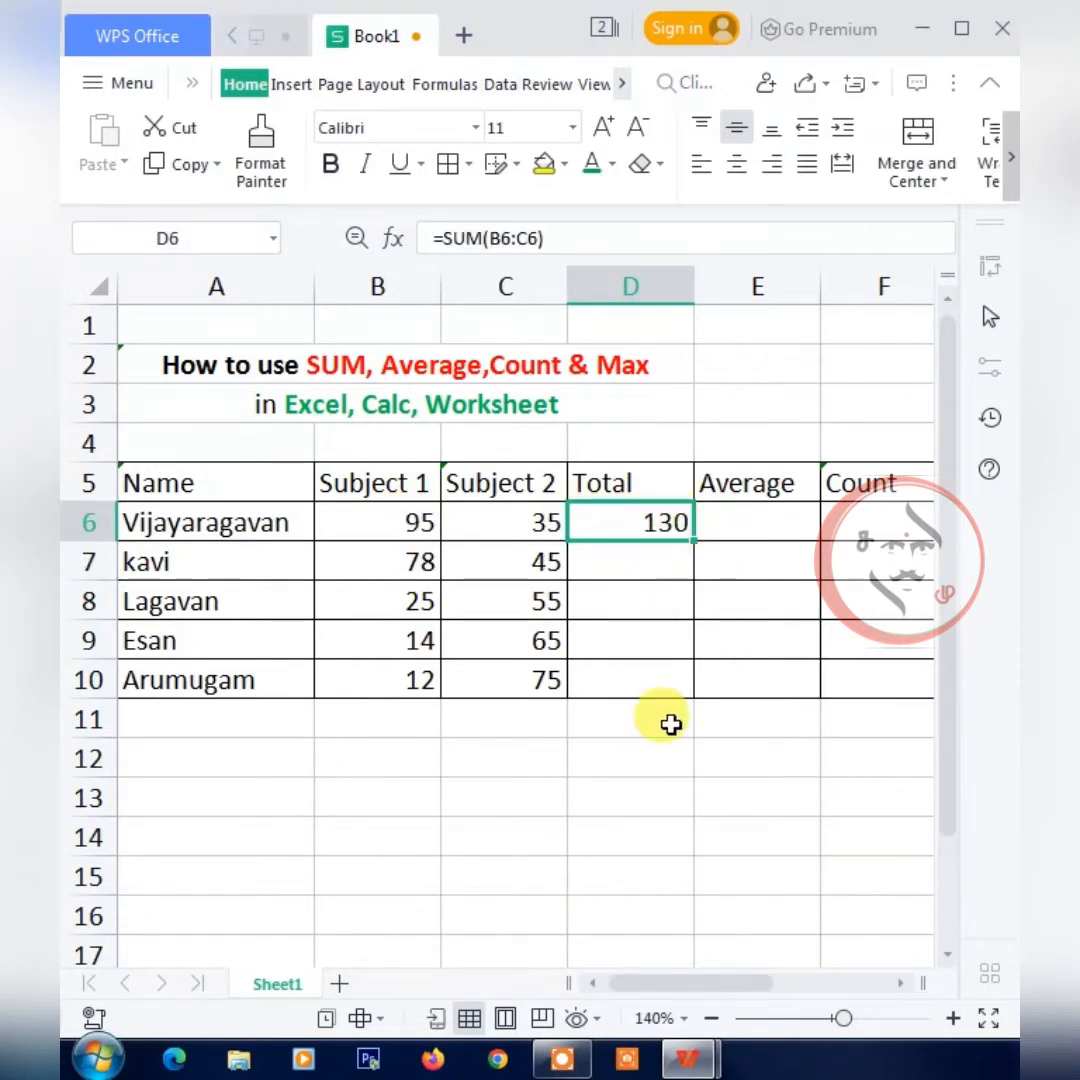
pyautogui.click(658, 575)
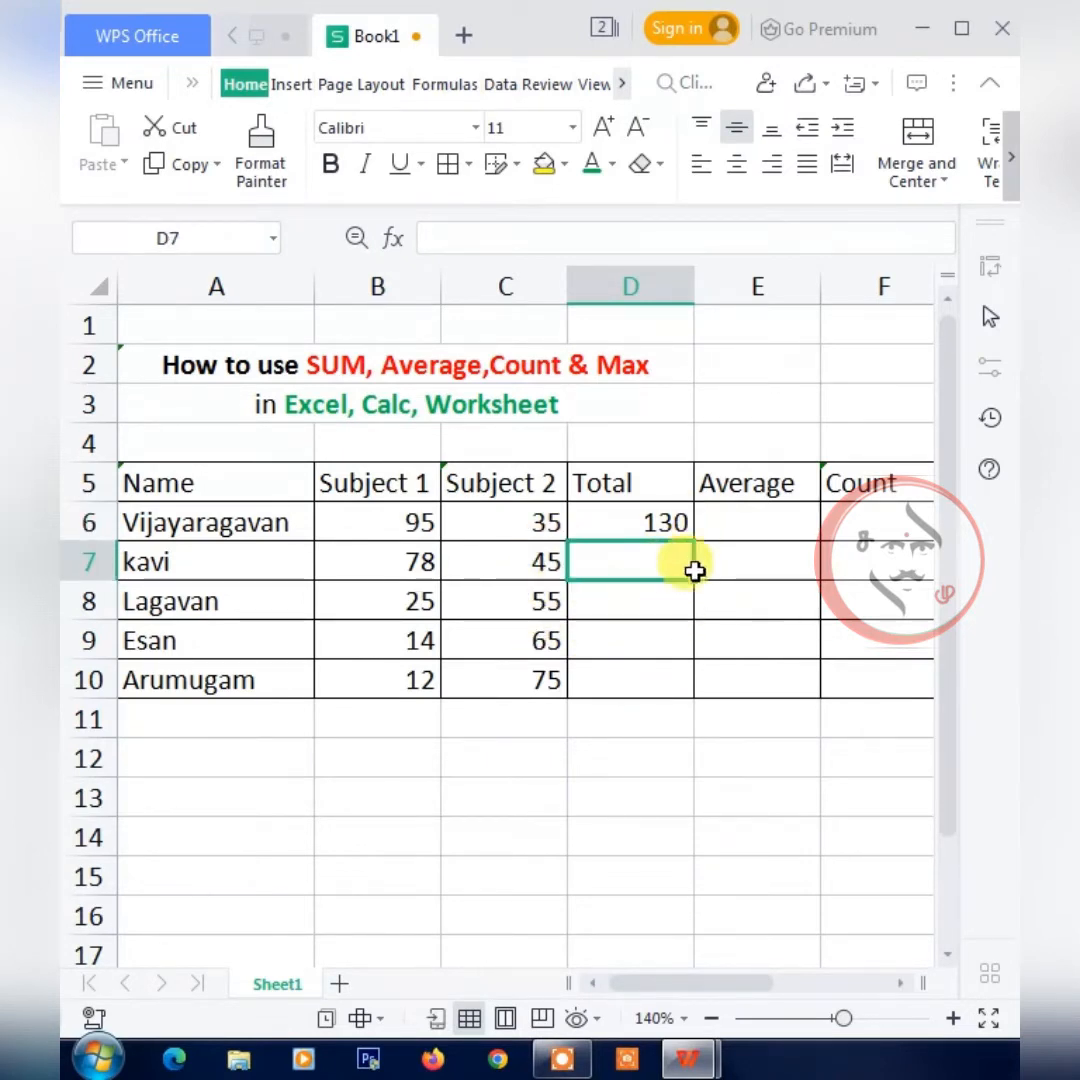
pyautogui.click(677, 520)
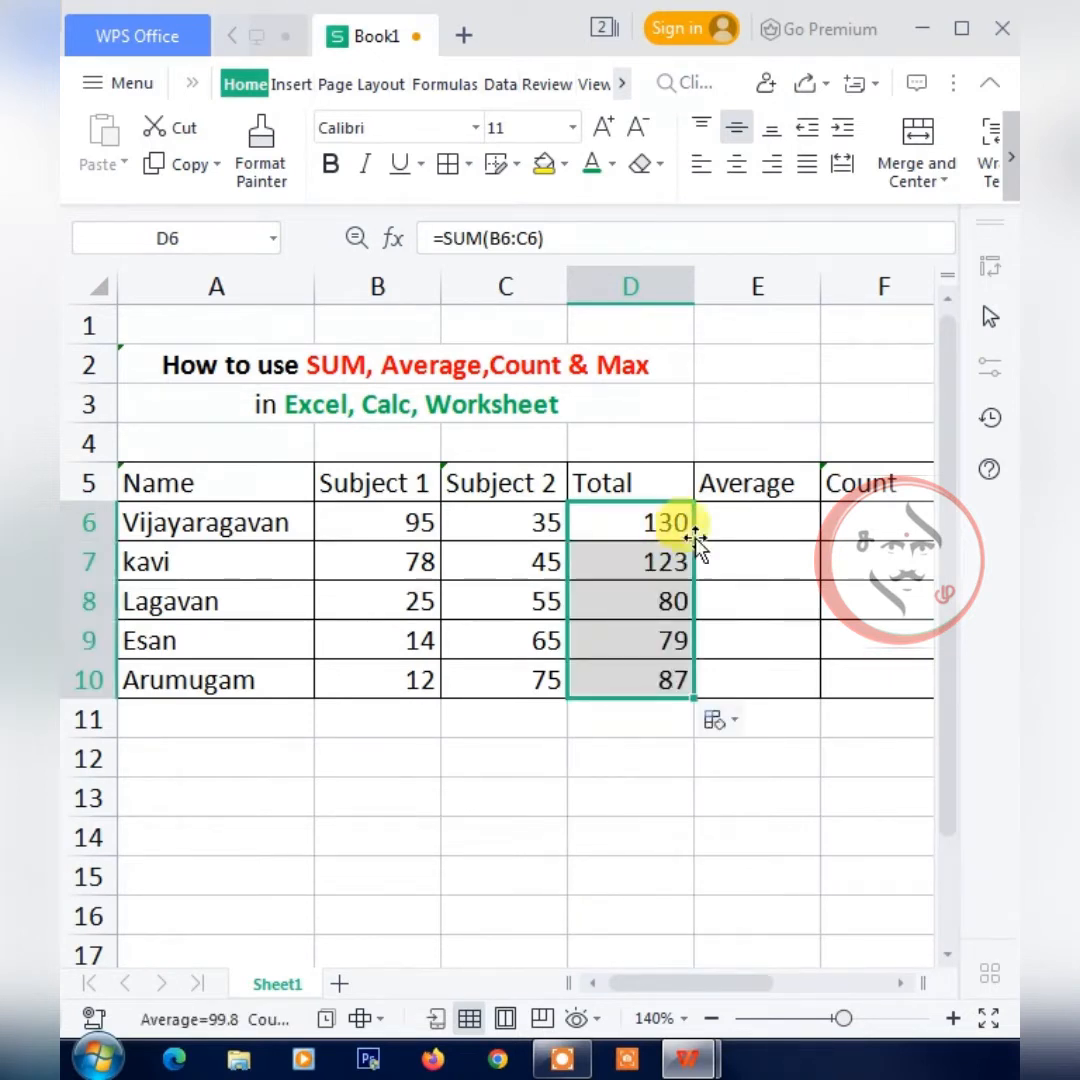
pyautogui.moveTo(693, 540); pyautogui.dragTo(670, 690)
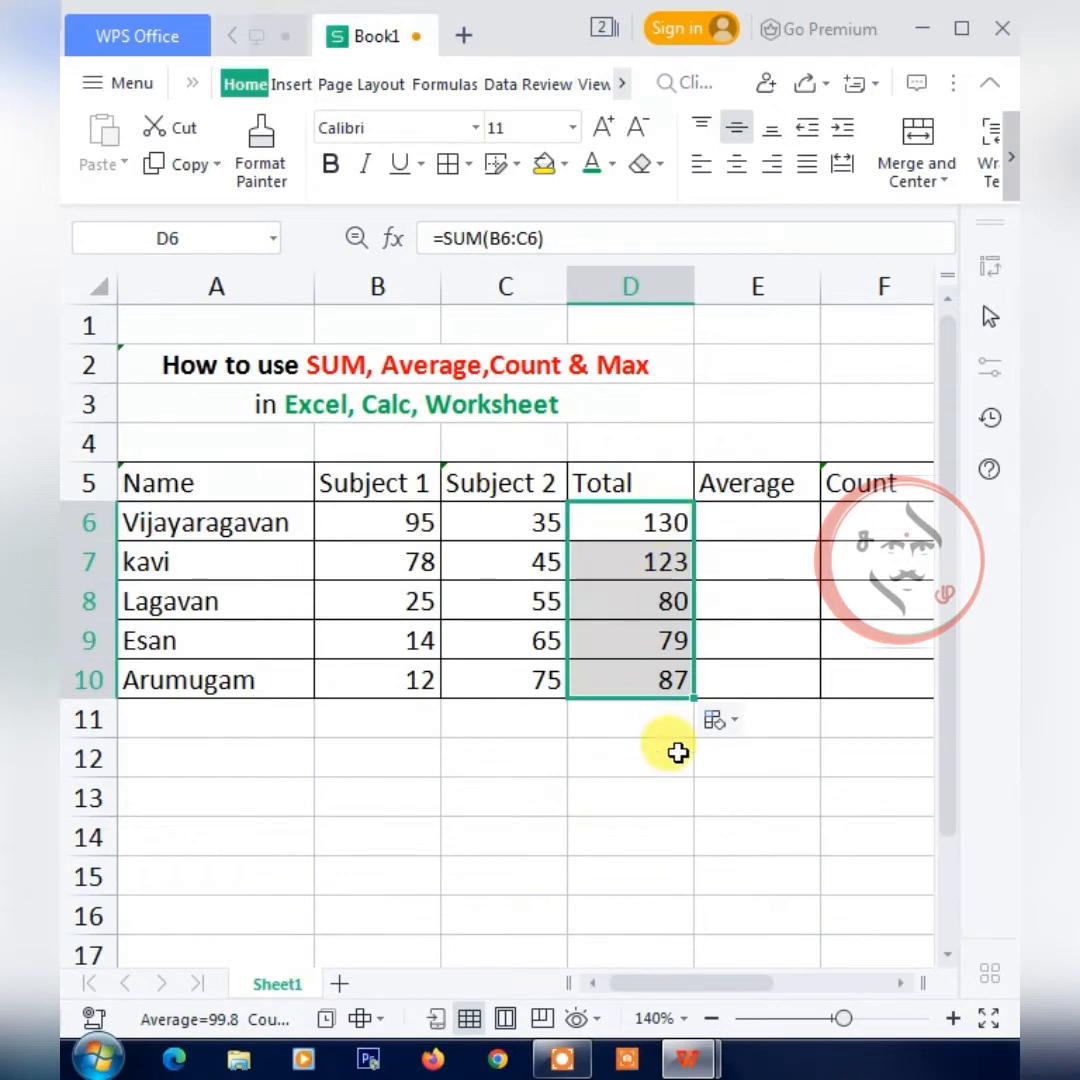
# Average the first student's two subject marks in E6 with the formula =AVERAGE(B6:C6), removing the surplus closing parenthesis.
pyautogui.click(755, 523)
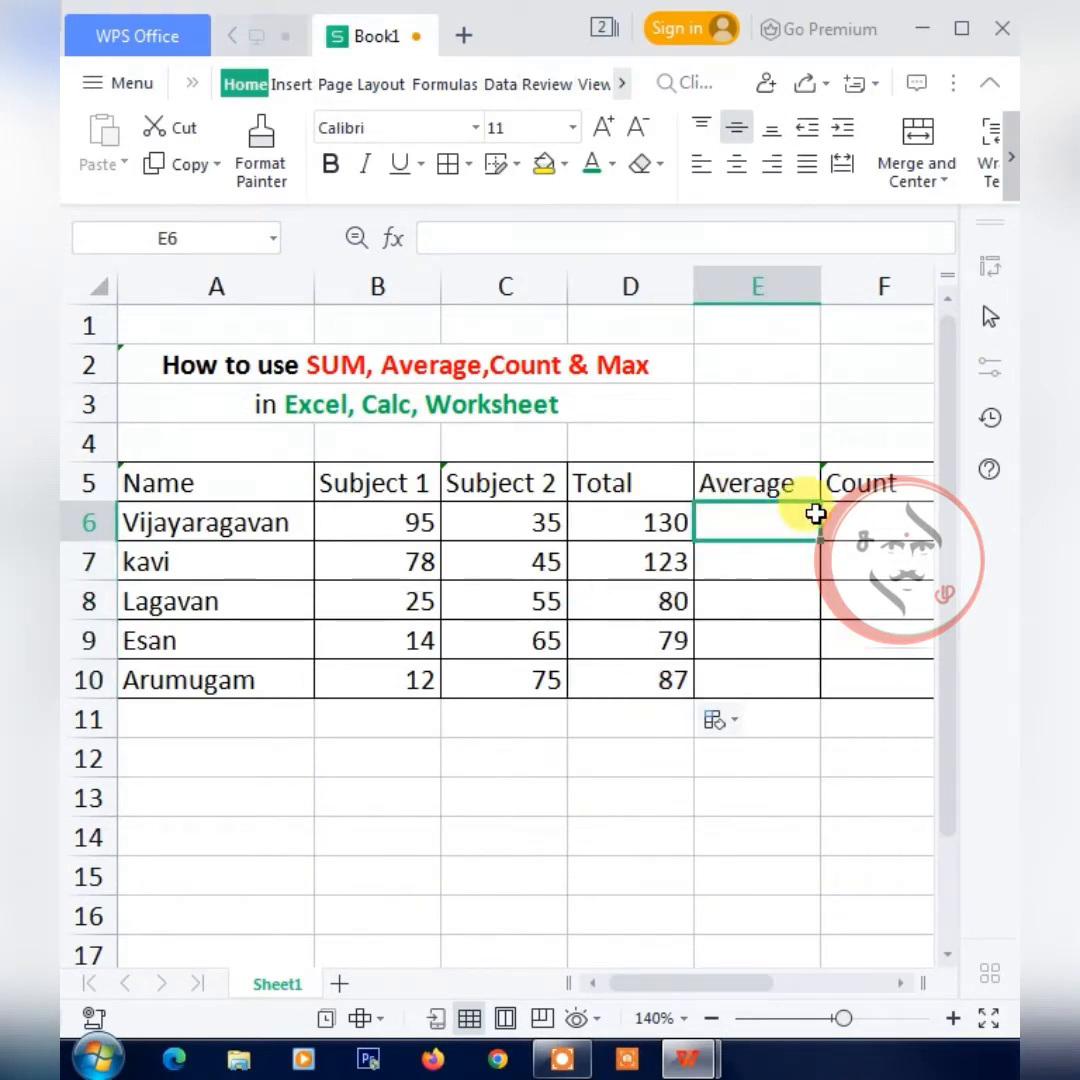
pyautogui.write('=')
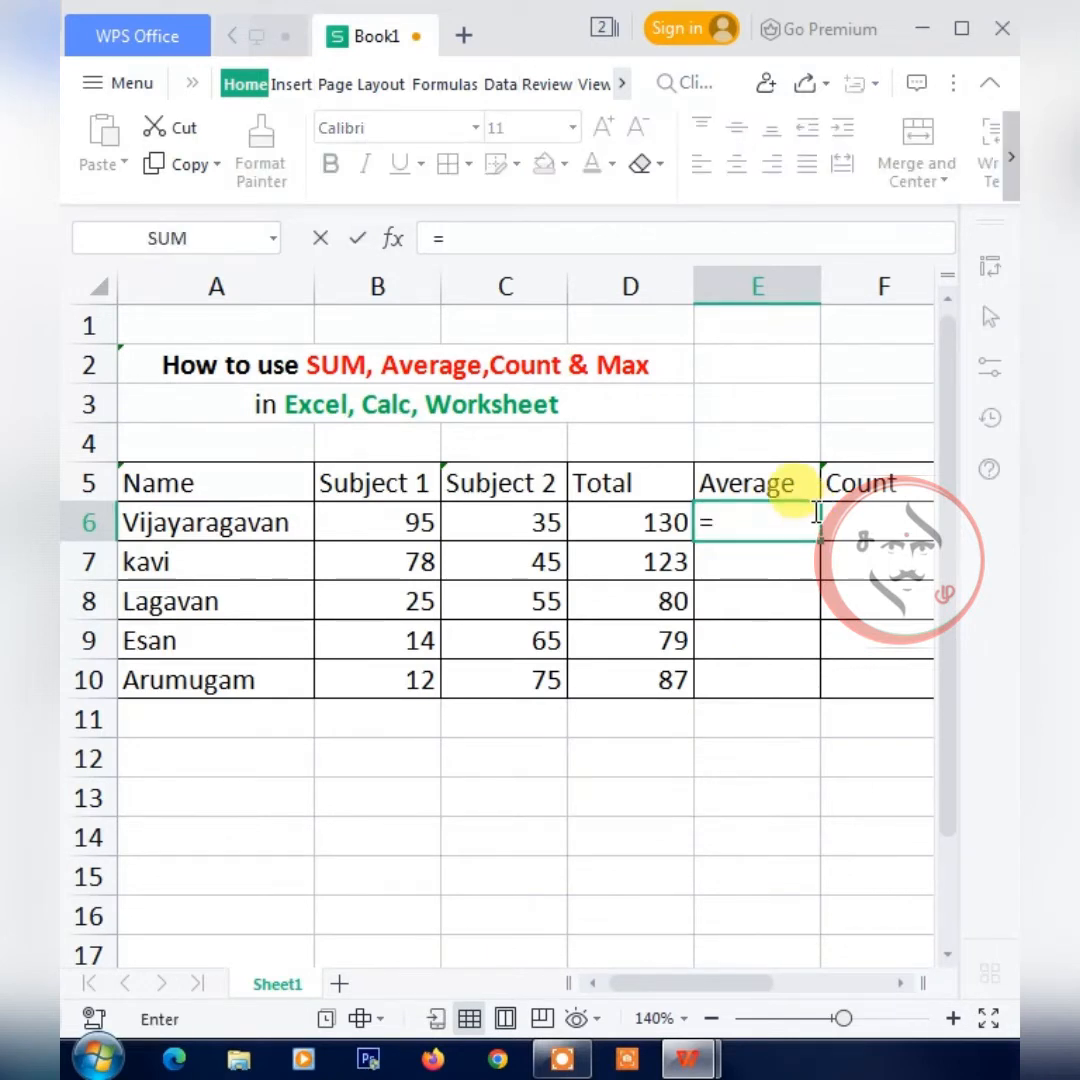
pyautogui.write('a')
pyautogui.write('v')
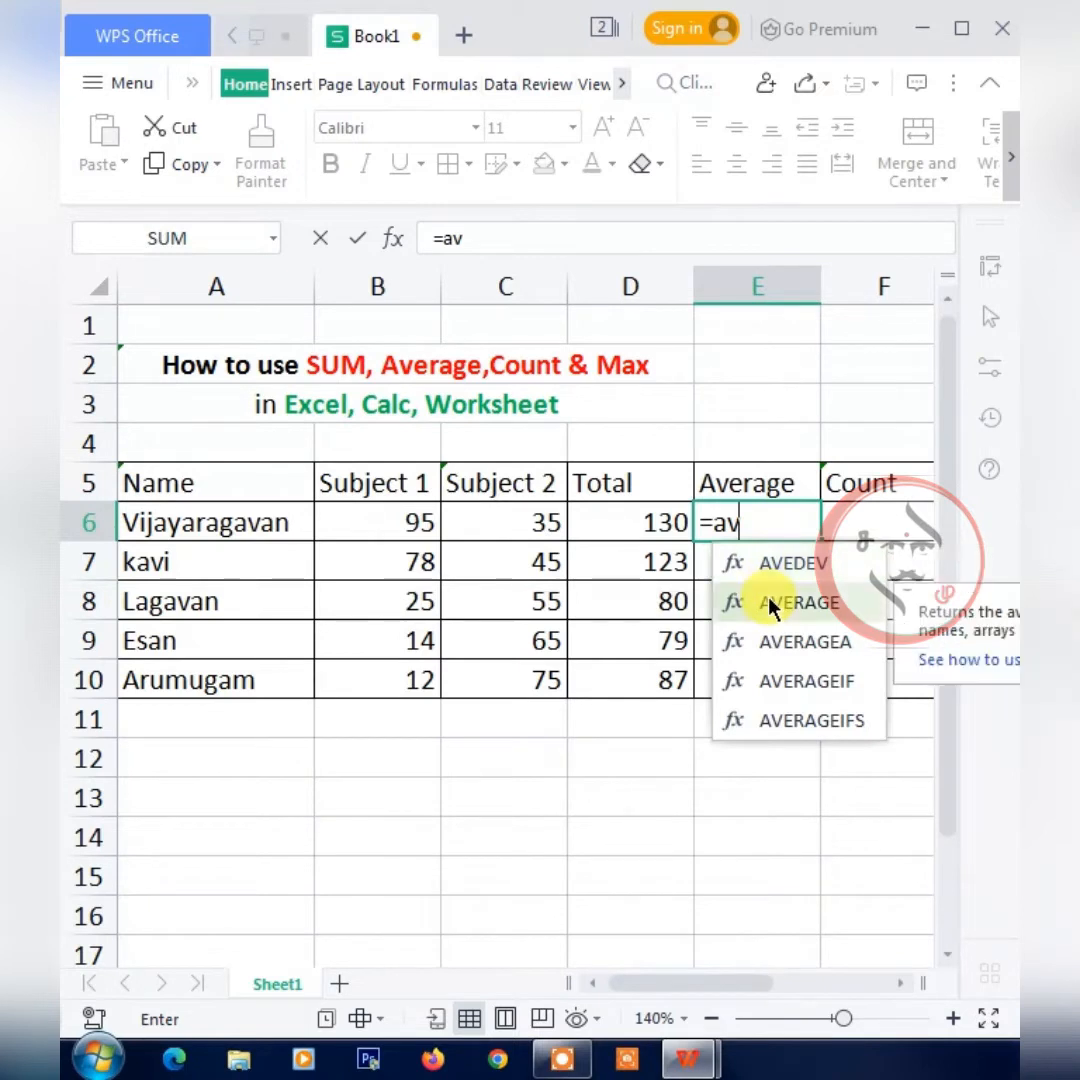
pyautogui.doubleClick(767, 600)
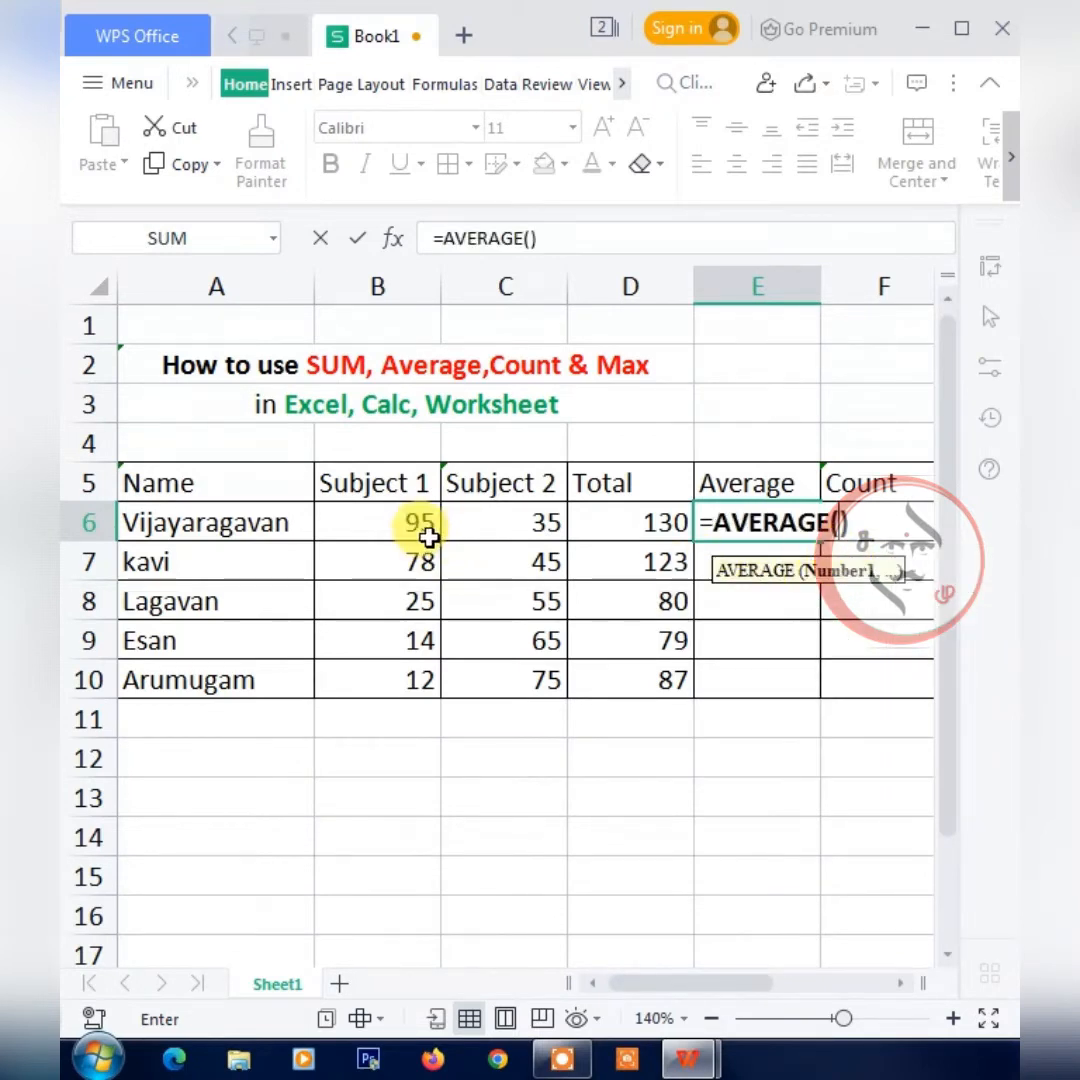
pyautogui.click(420, 535)
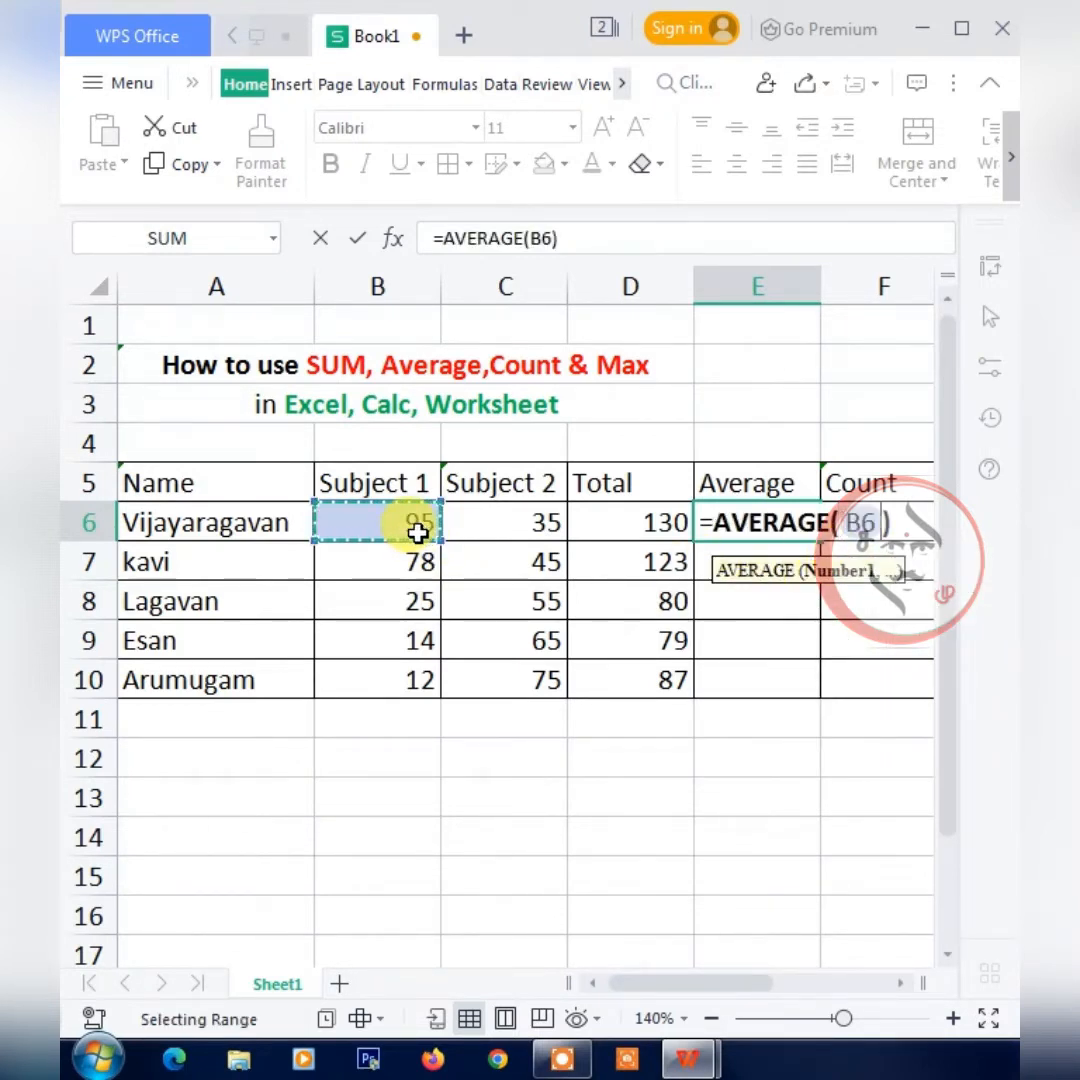
pyautogui.hotkey('shift', 'Right')
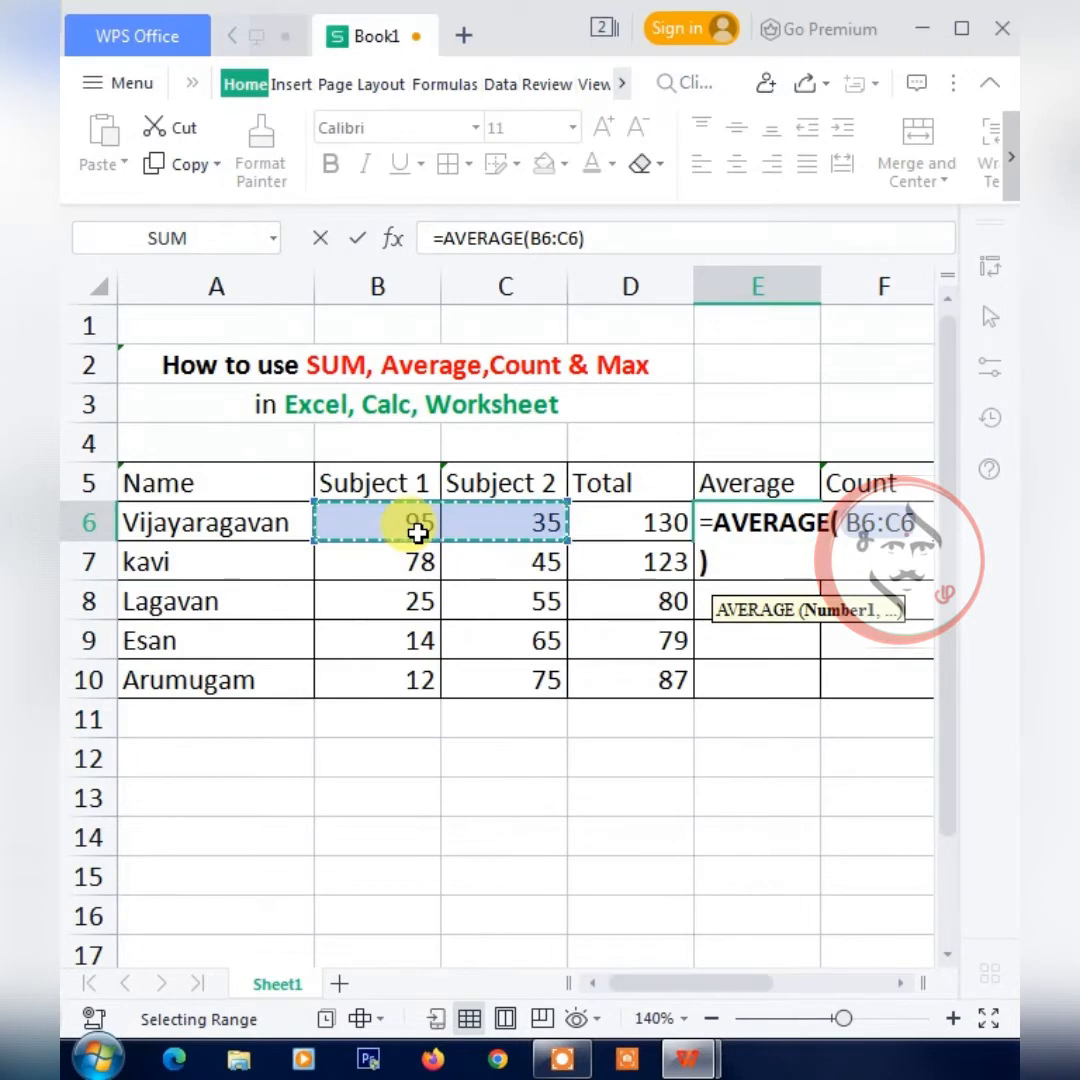
pyautogui.write(')')
pyautogui.press('Return')
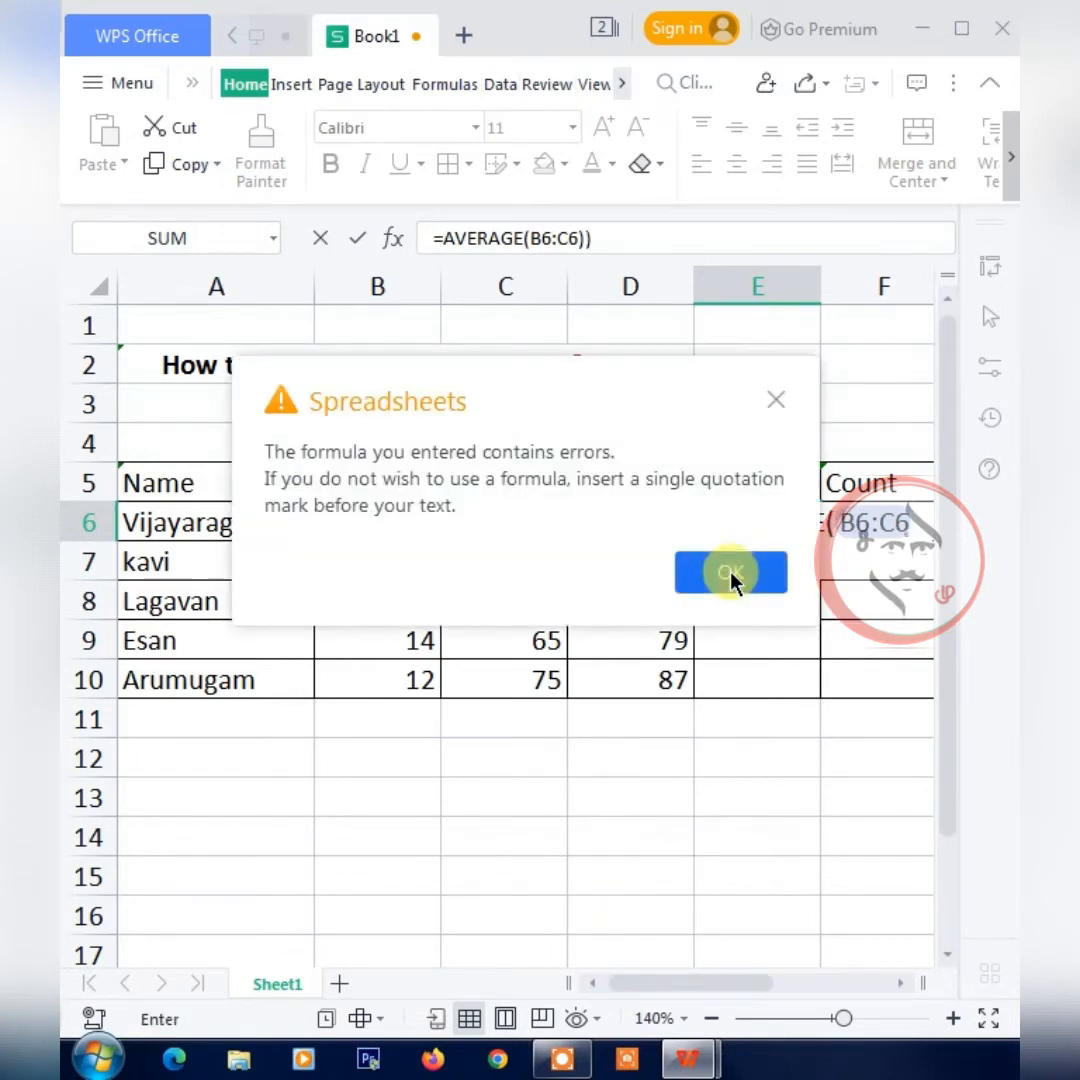
pyautogui.click(731, 573)
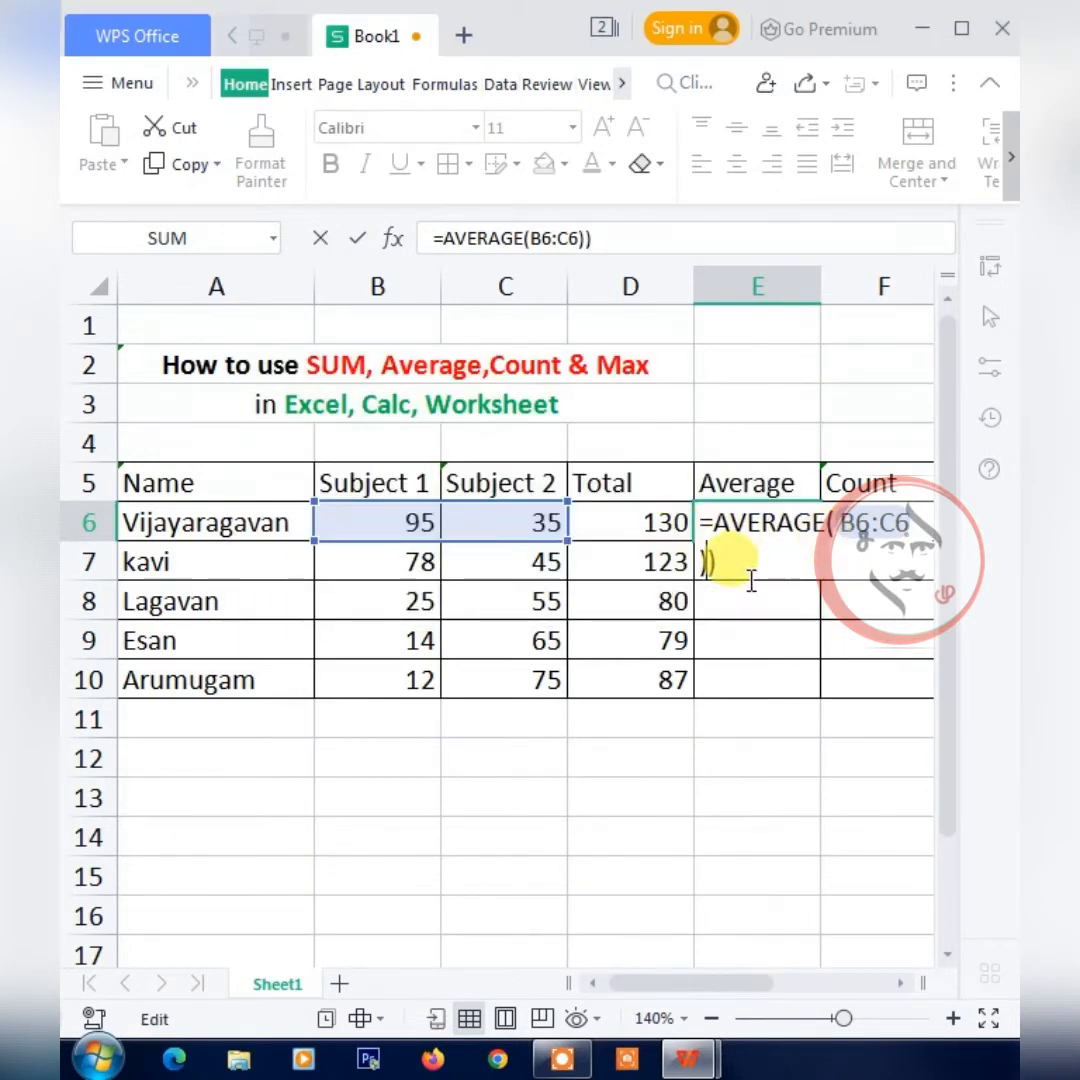
pyautogui.press('BackSpace')
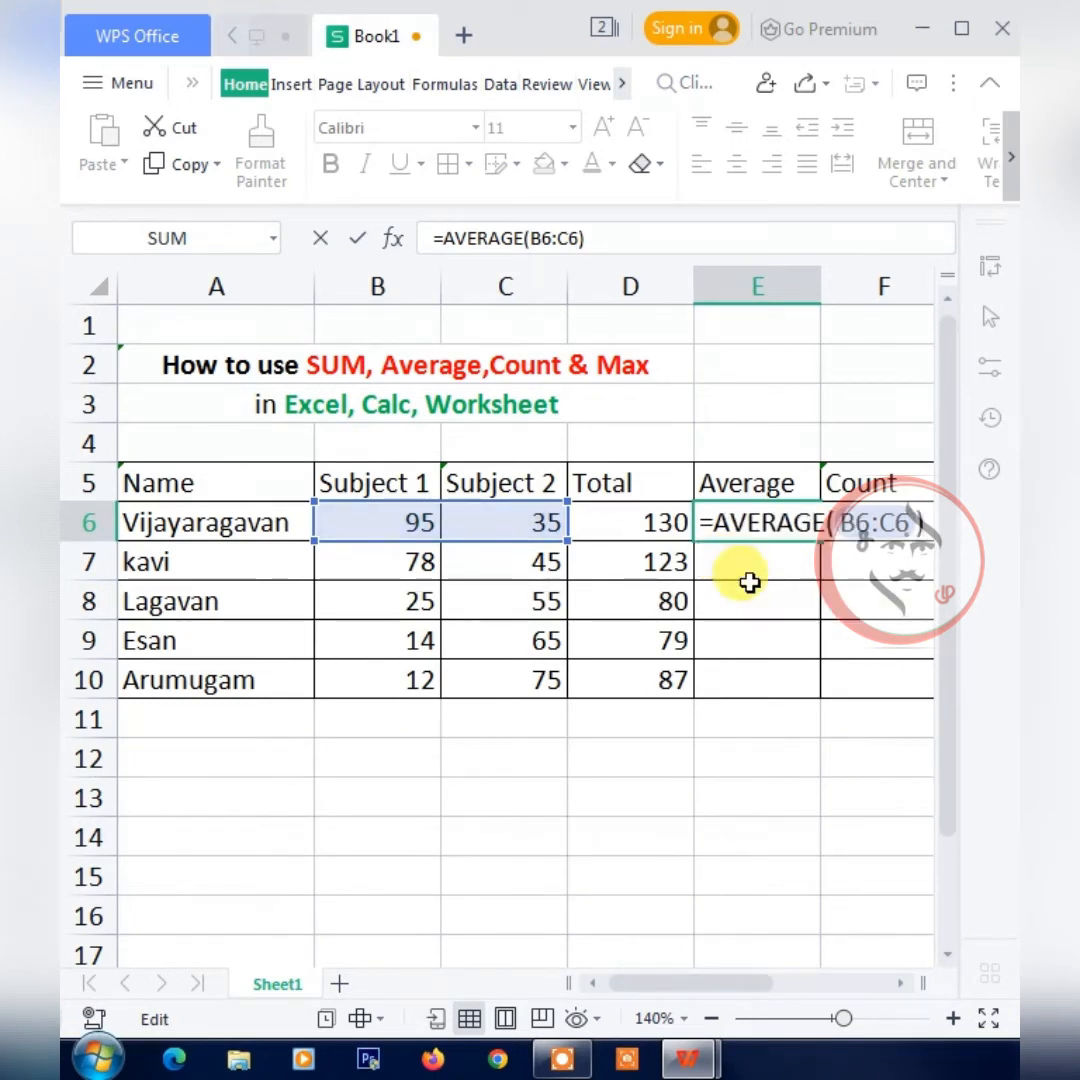
pyautogui.press('Return')
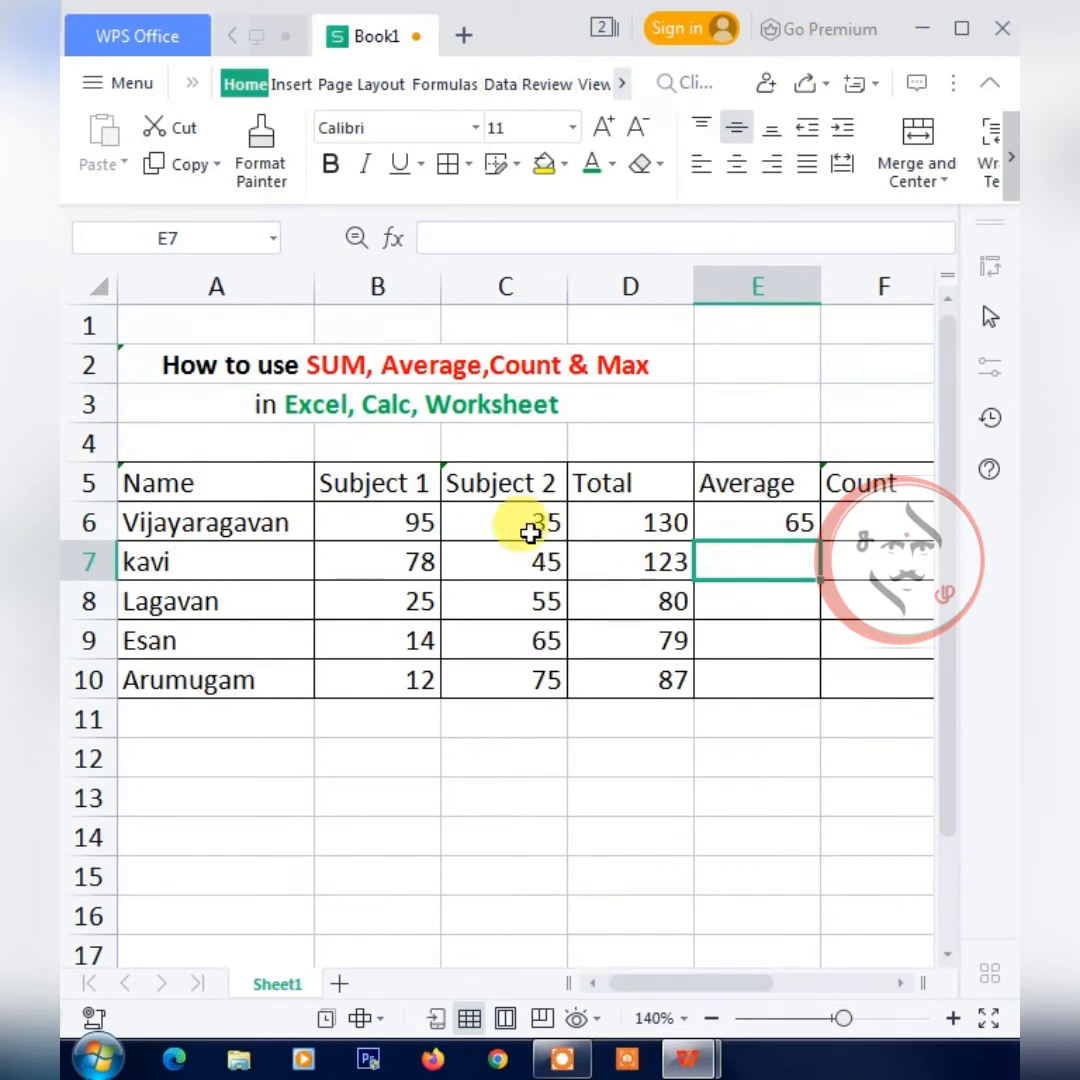
# Fill the AVERAGE formula from E6 down the Average column through E10.
pyautogui.click(793, 524)
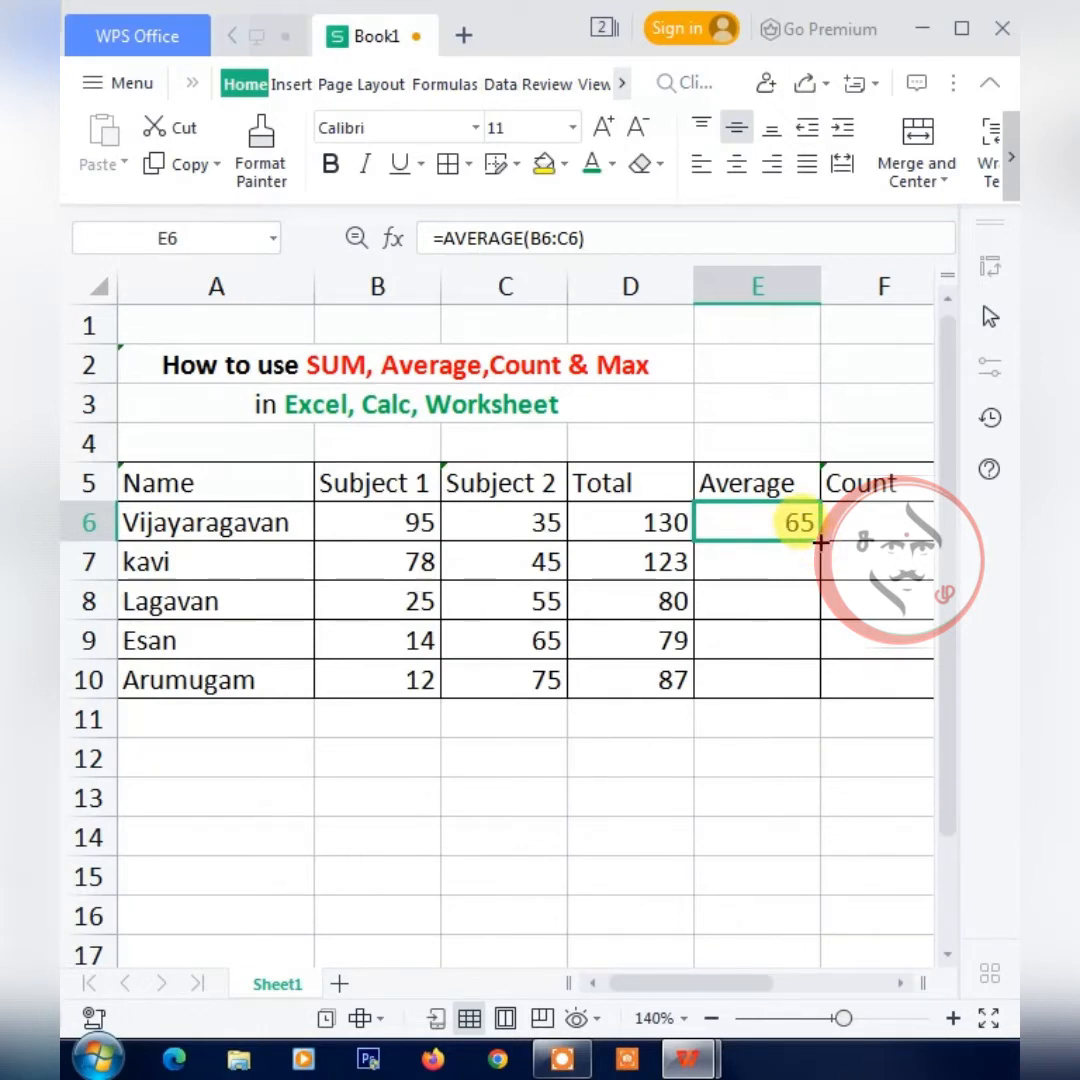
pyautogui.doubleClick(820, 542)
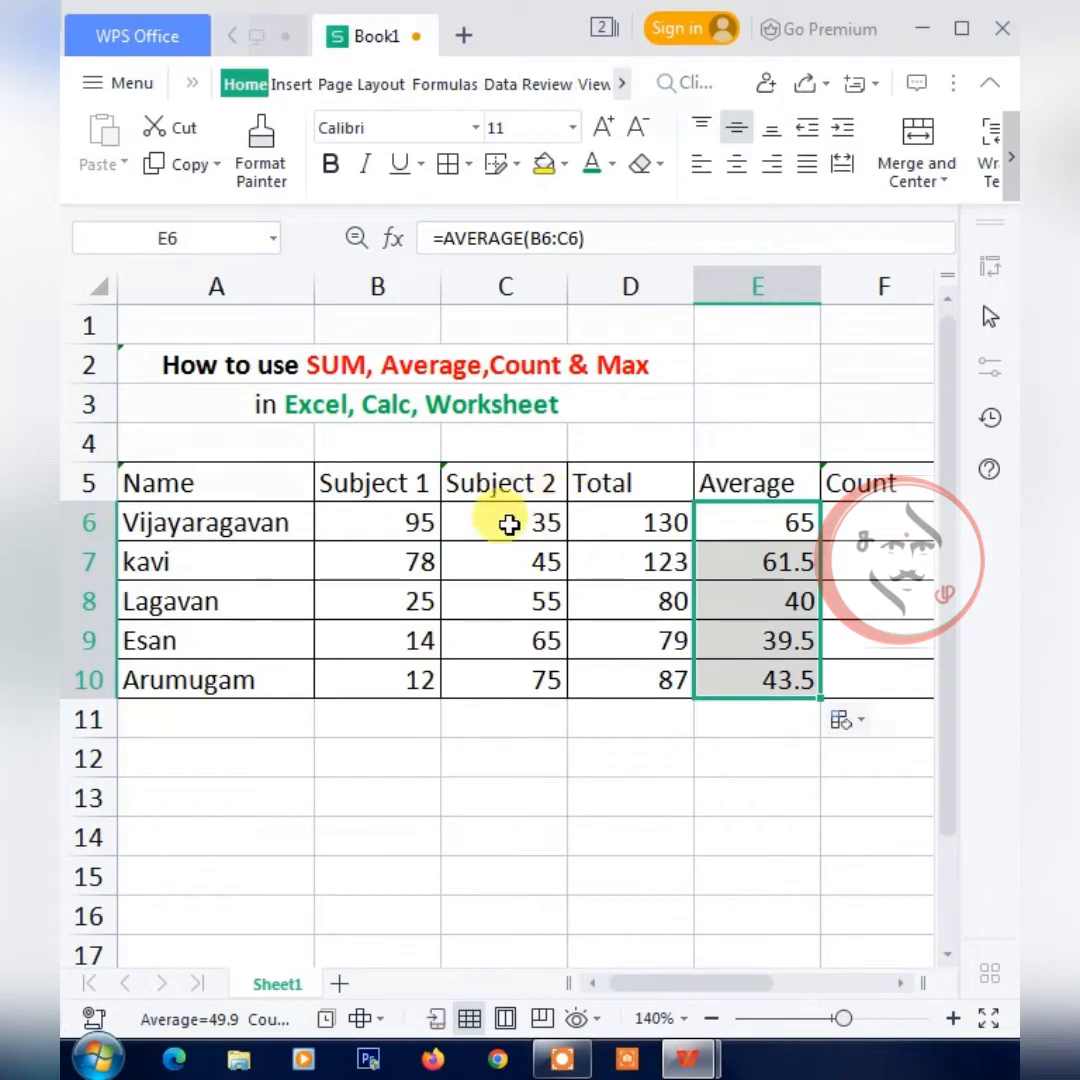
pyautogui.click(757, 529)
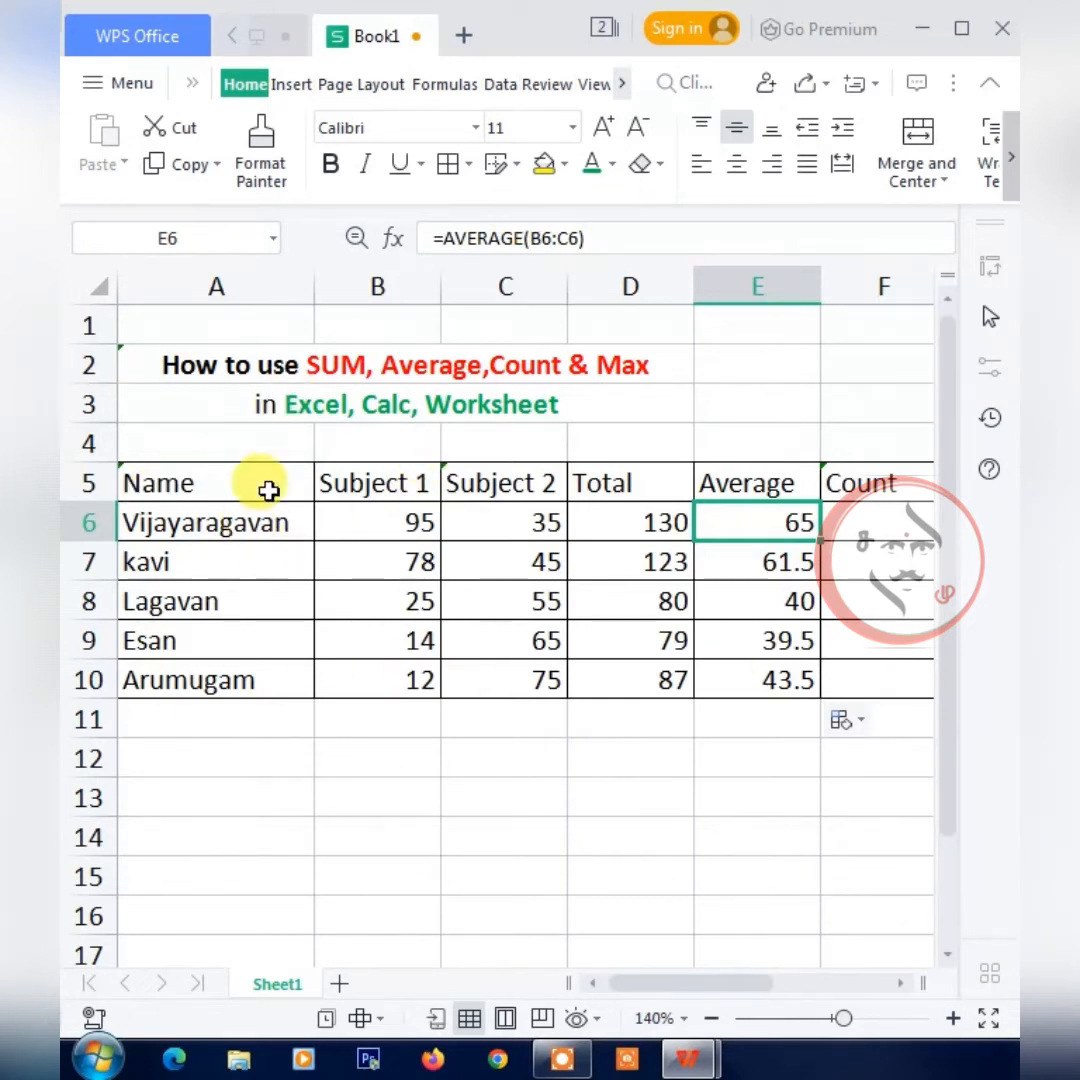
pyautogui.click(266, 487)
pyautogui.click(216, 287)
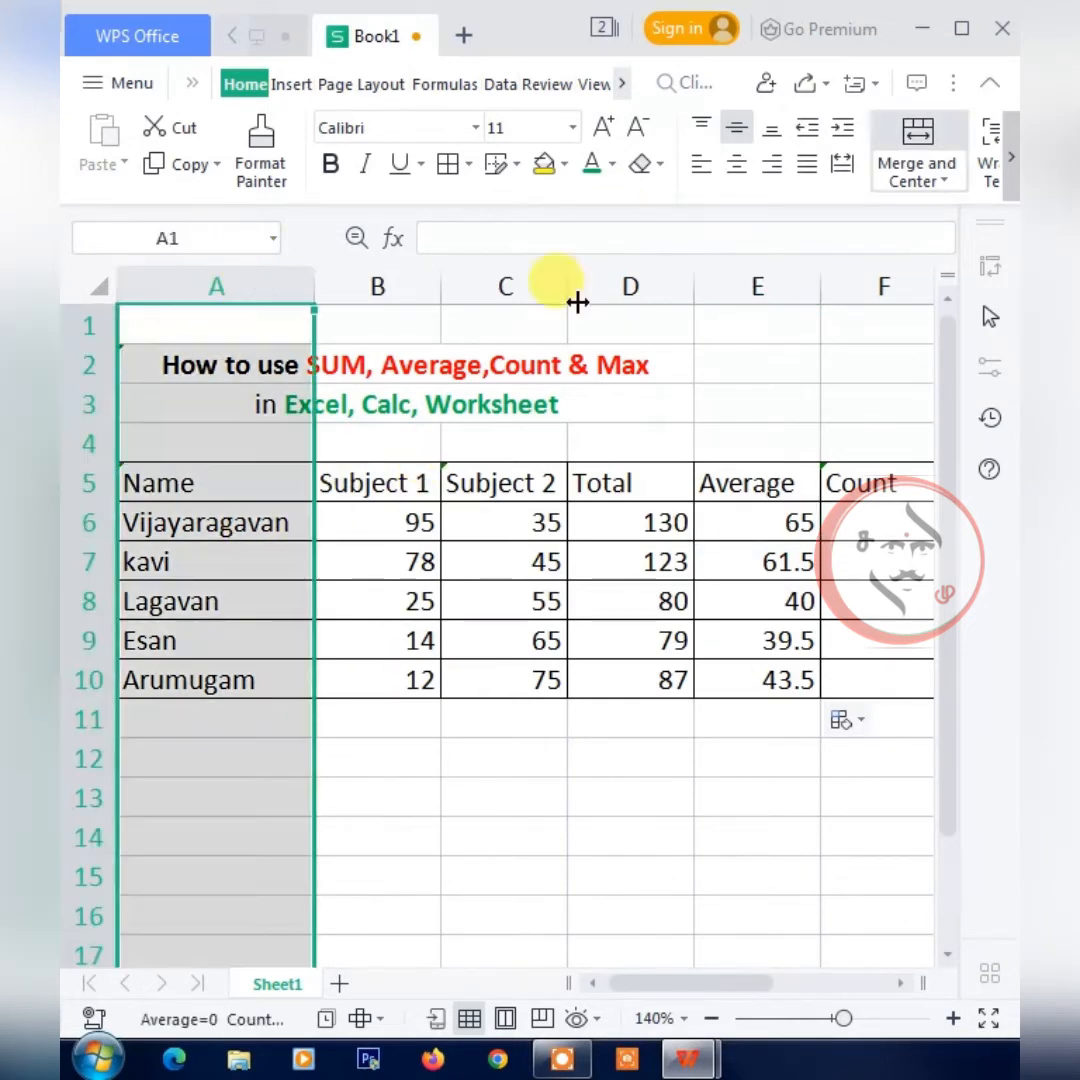
pyautogui.click(280, 487)
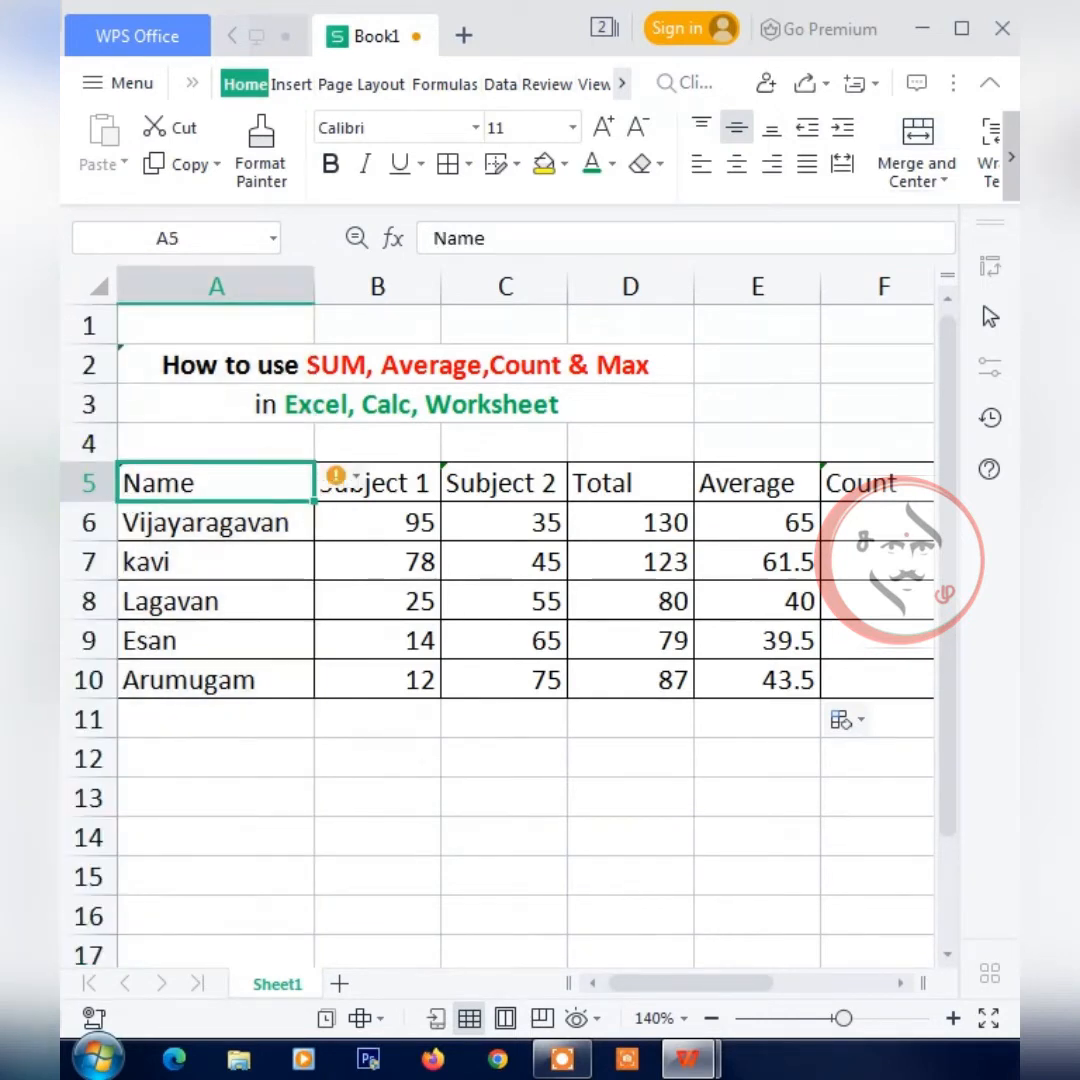
pyautogui.click(510, 757)
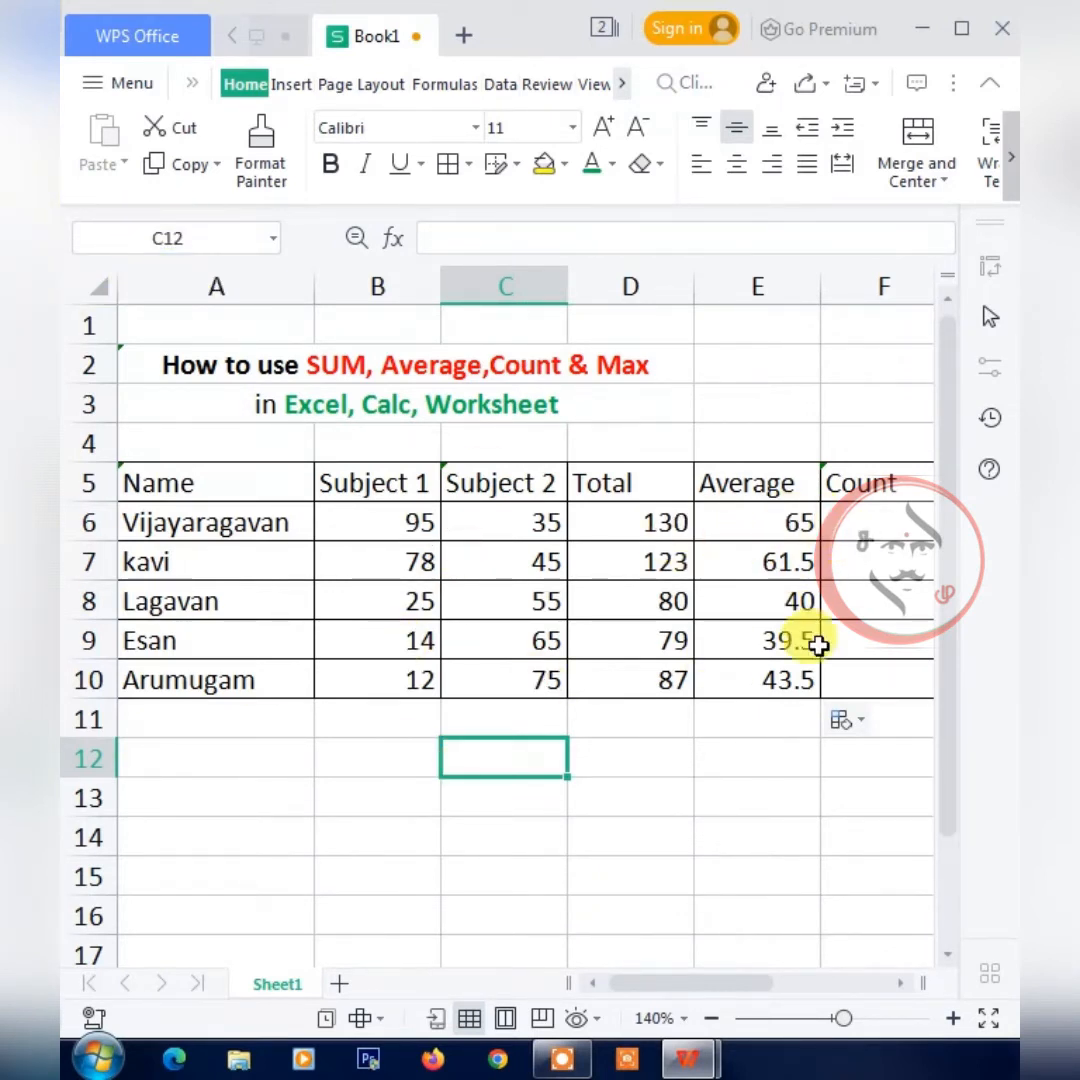
# Count the numeric entries of the whole marks table in F6 with the formula =COUNT(A5:E10).
pyautogui.moveTo(662, 990); pyautogui.dragTo(700, 990)
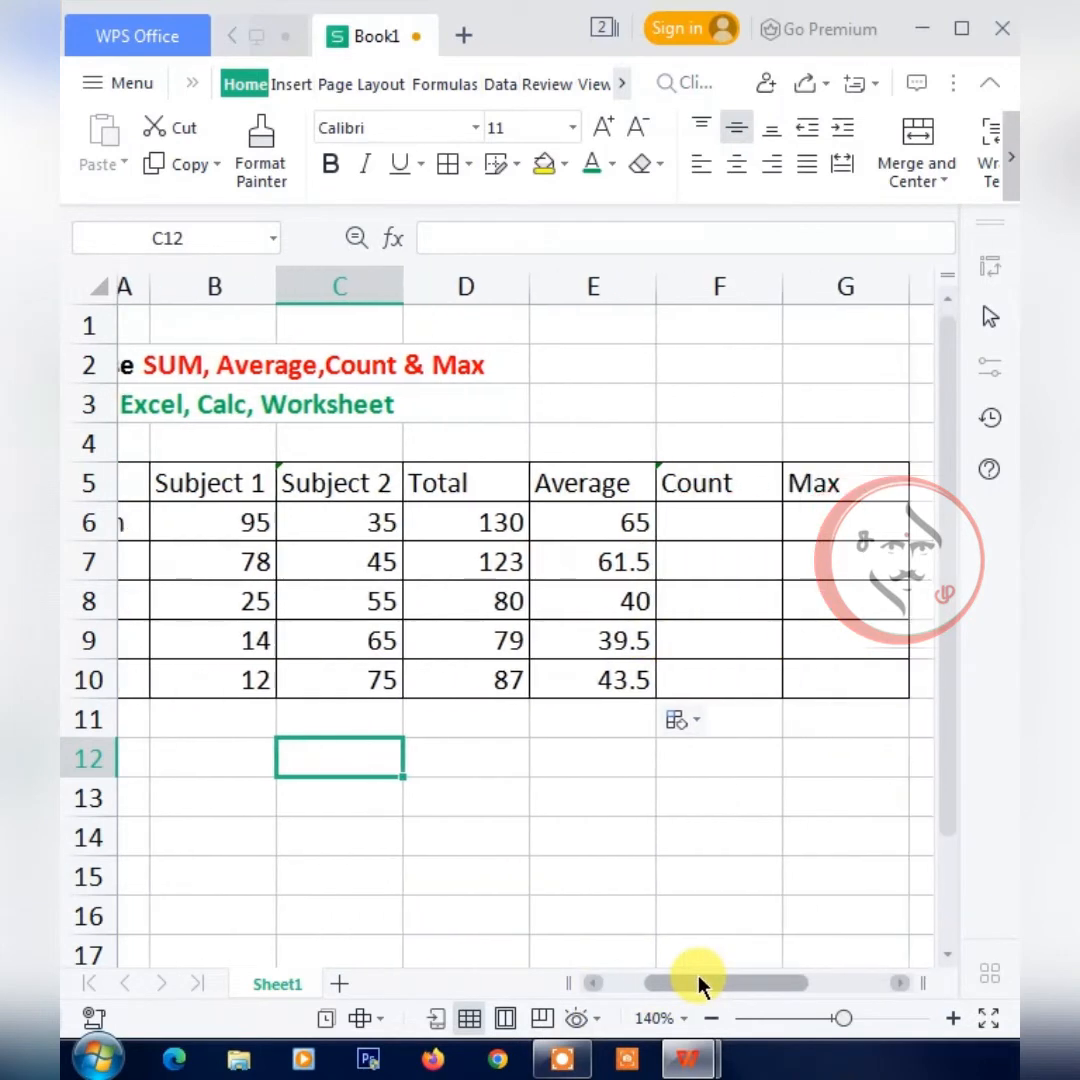
pyautogui.click(695, 518)
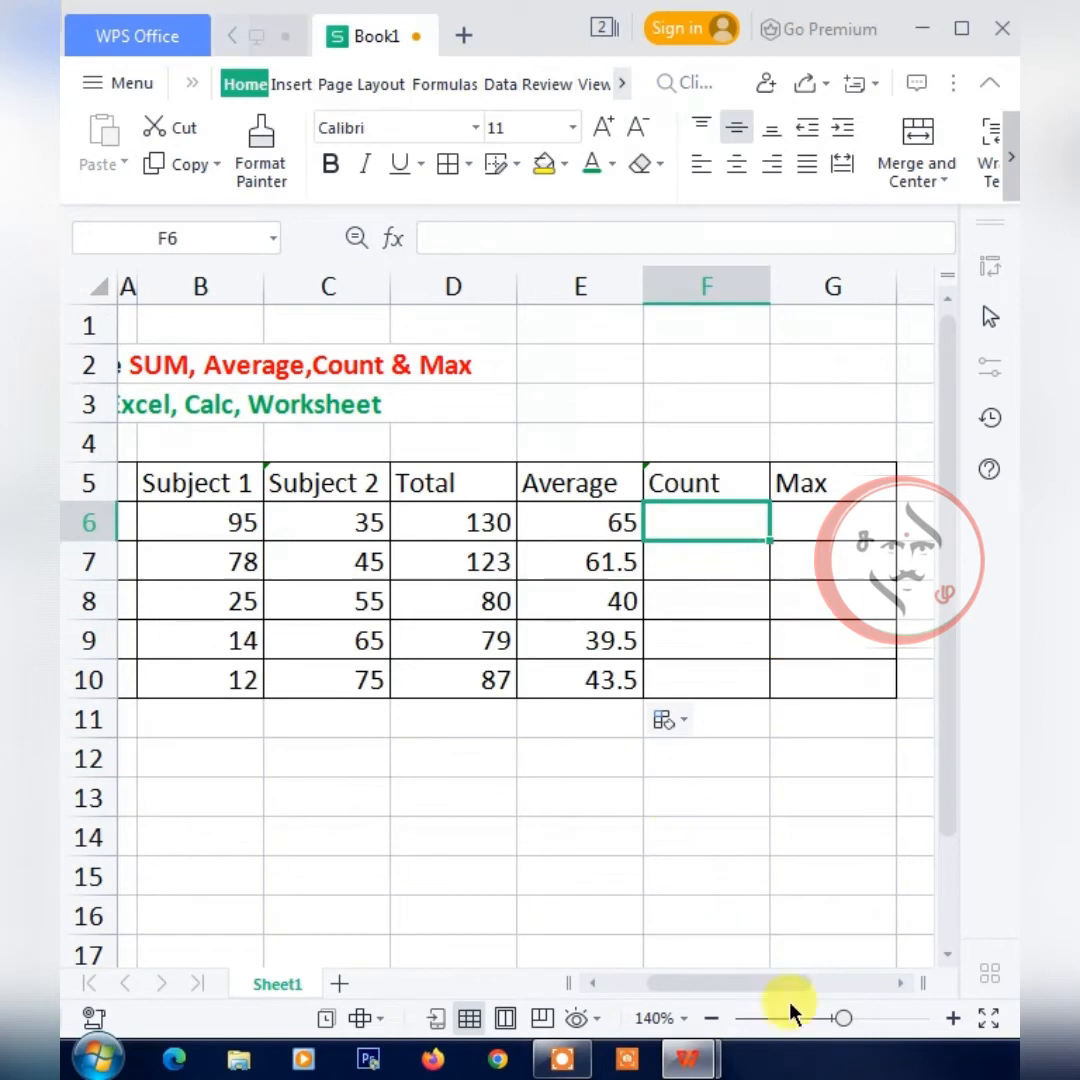
pyautogui.moveTo(745, 985); pyautogui.dragTo(700, 985)
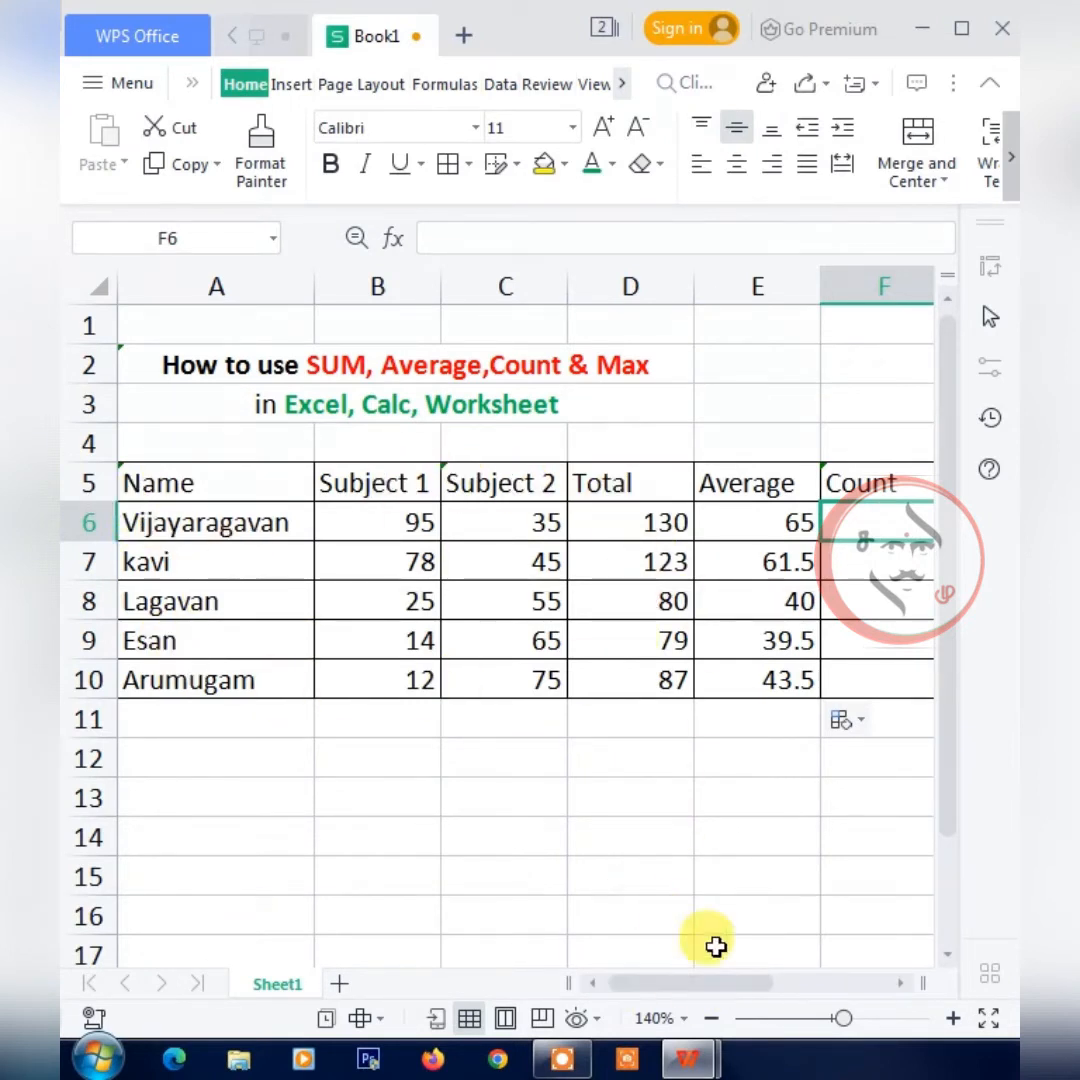
pyautogui.moveTo(709, 983); pyautogui.dragTo(724, 988)
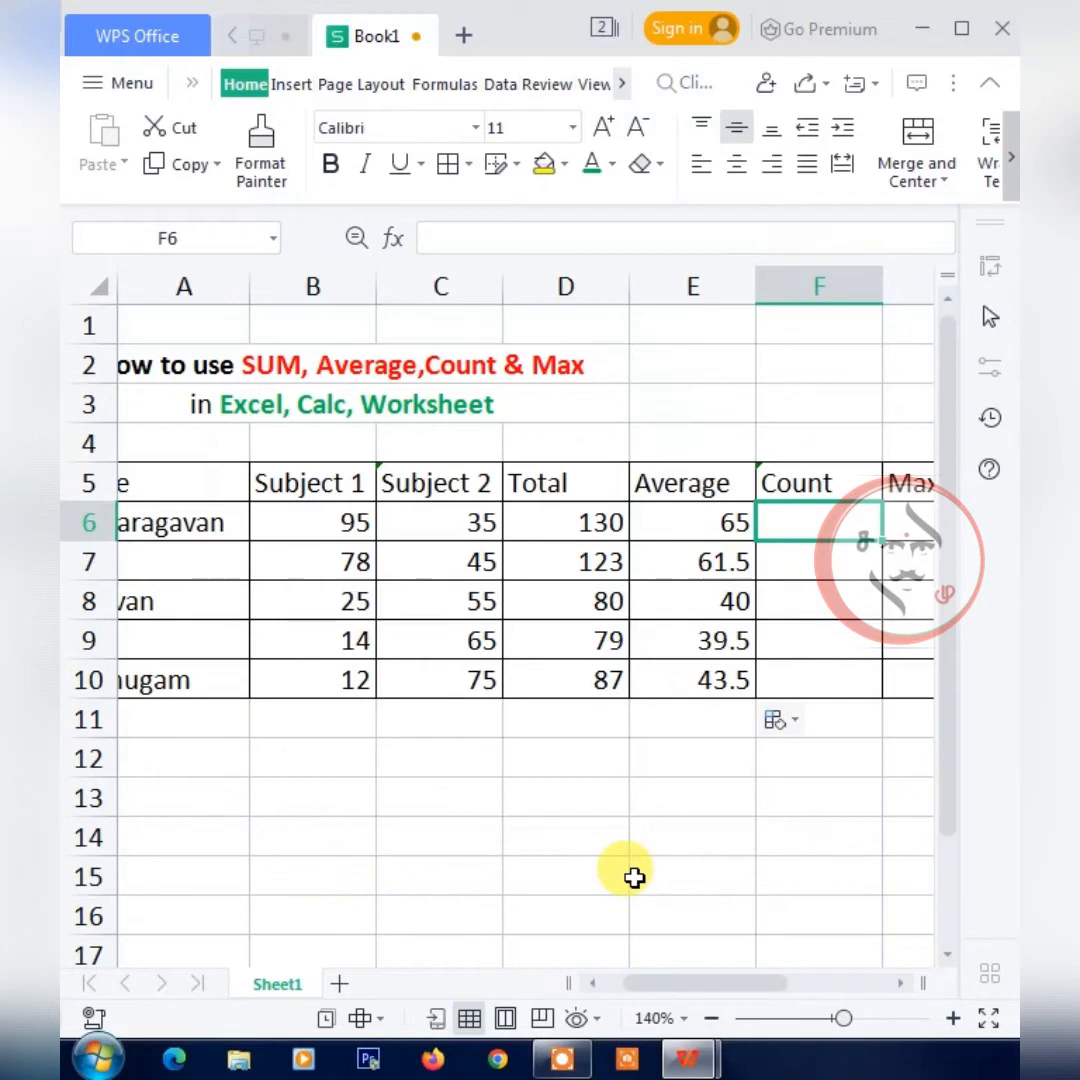
pyautogui.write('=')
pyautogui.write('coun')
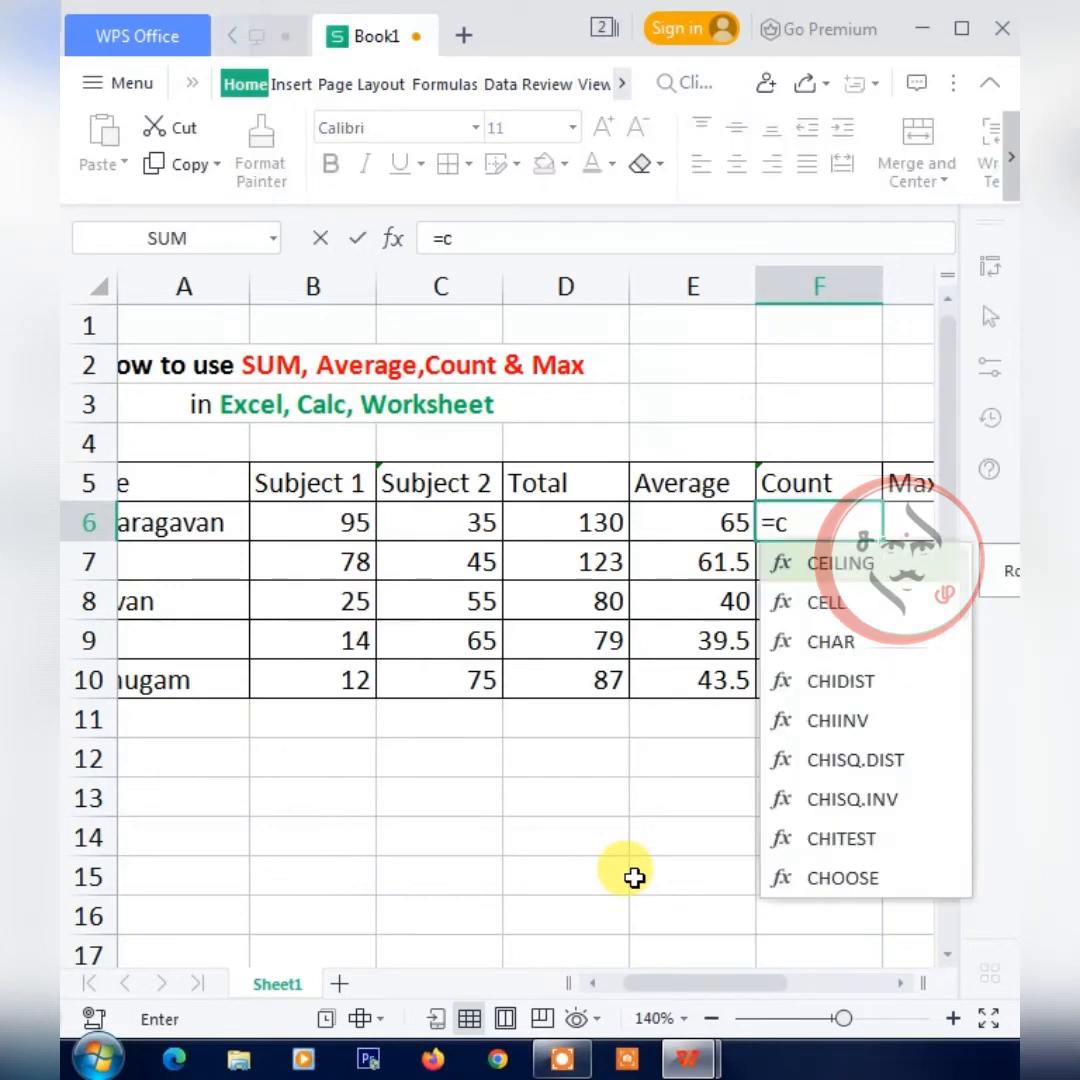
pyautogui.write('t(')
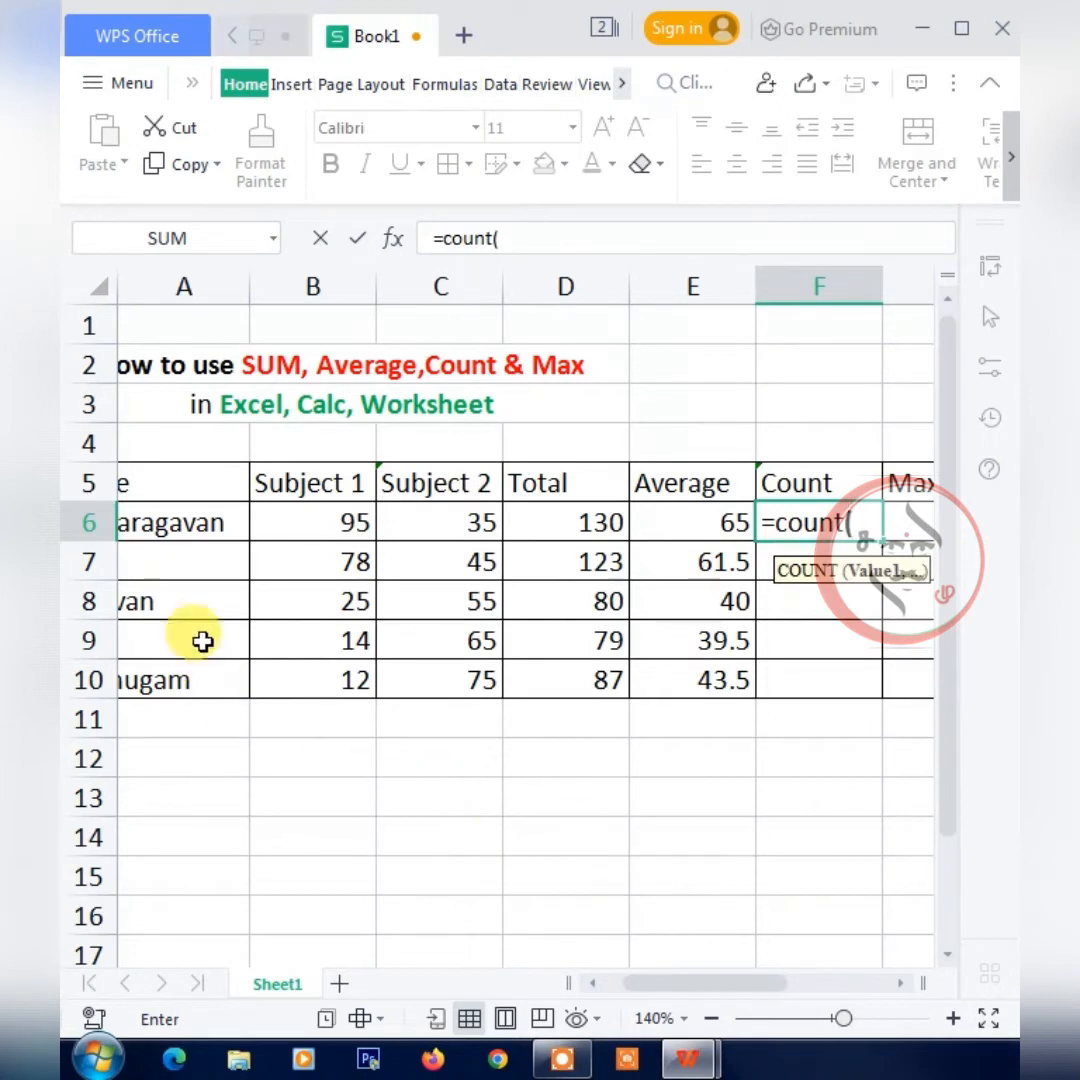
pyautogui.moveTo(137, 490); pyautogui.dragTo(707, 695)
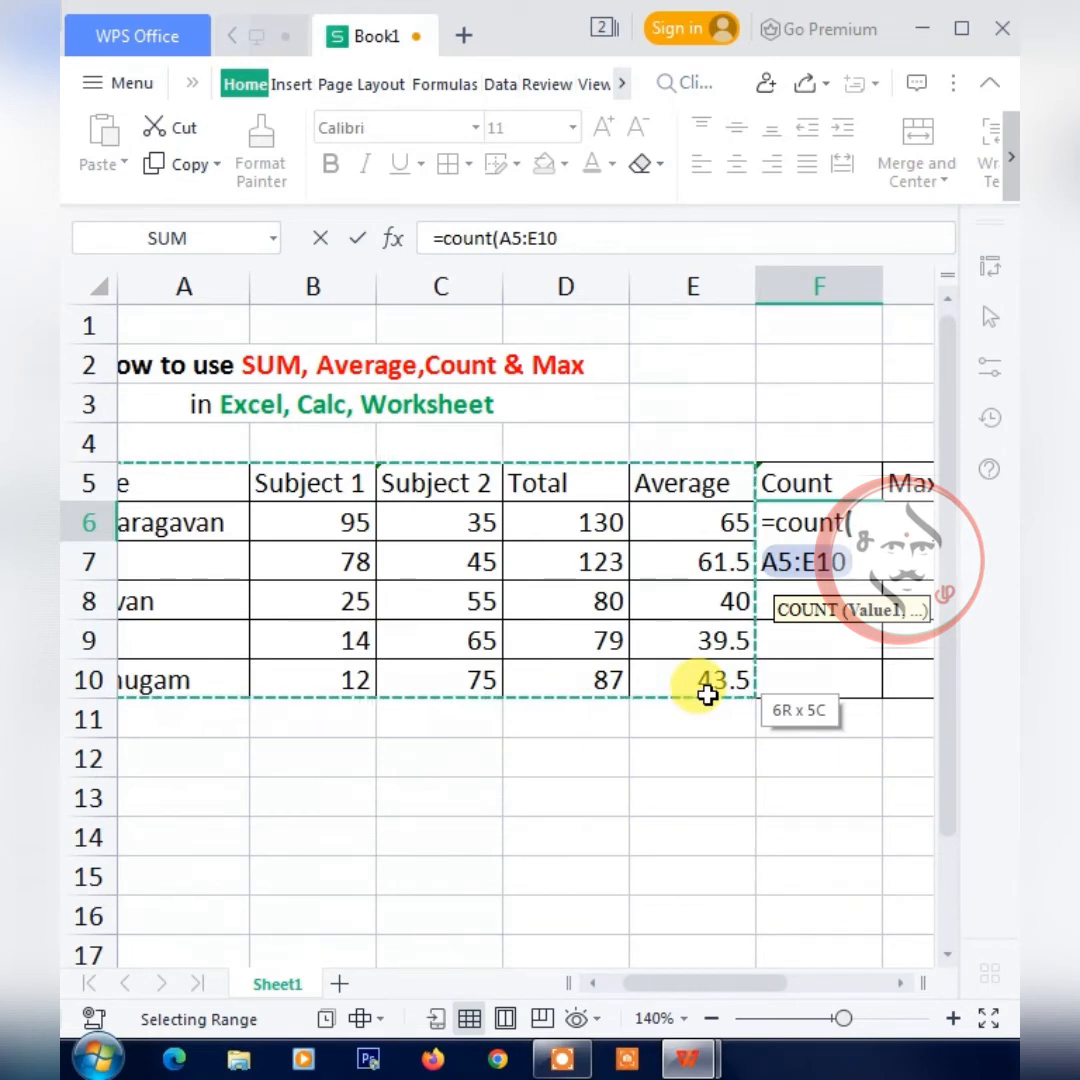
pyautogui.moveTo(708, 695); pyautogui.dragTo(708, 695)
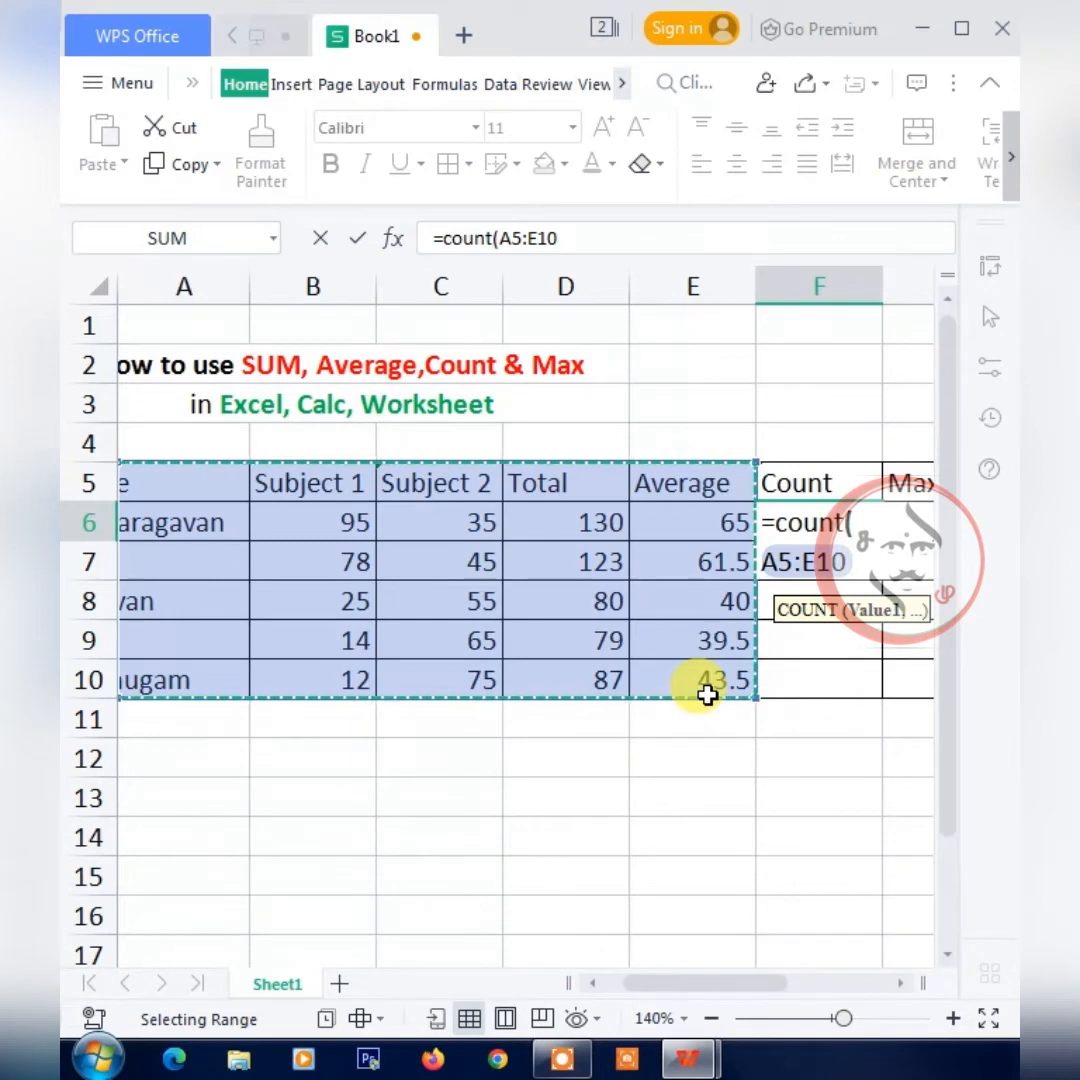
pyautogui.write(')')
pyautogui.press('Return')
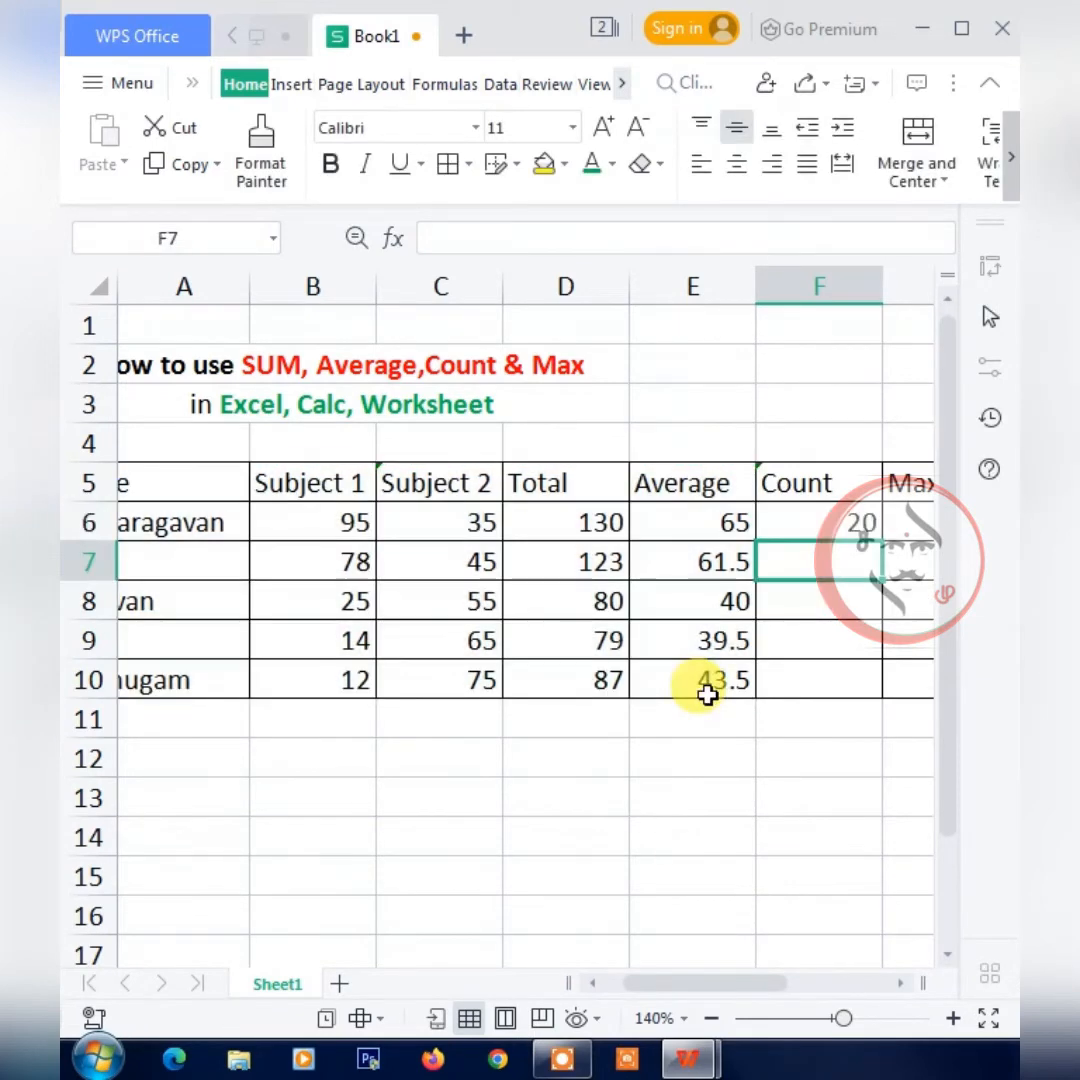
# Examine the COUNT formula in F6 against the Subject 1, Subject 2, Total and Average values in rows 6 to 10.
pyautogui.press('Up')
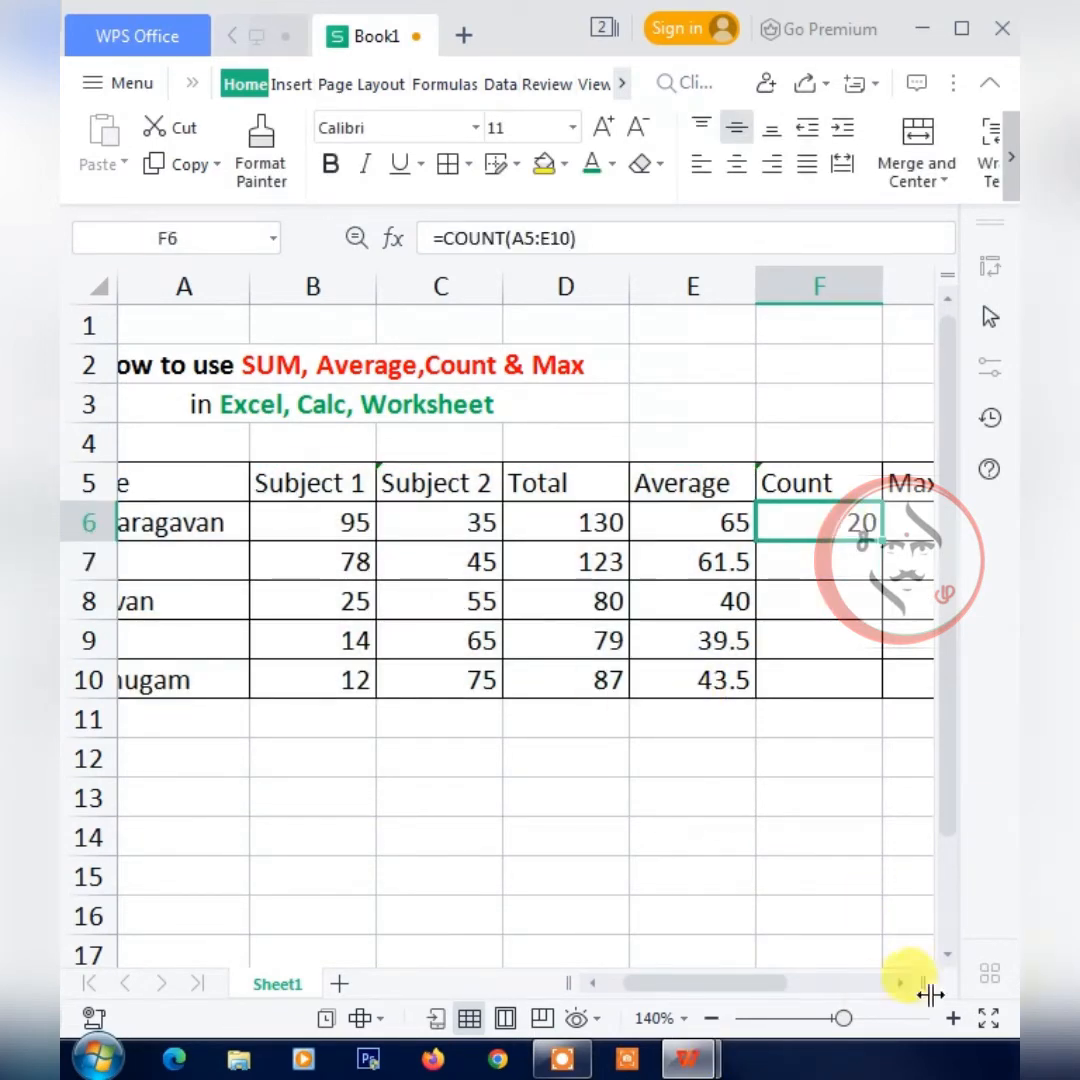
pyautogui.moveTo(755, 1000); pyautogui.dragTo(740, 1000)
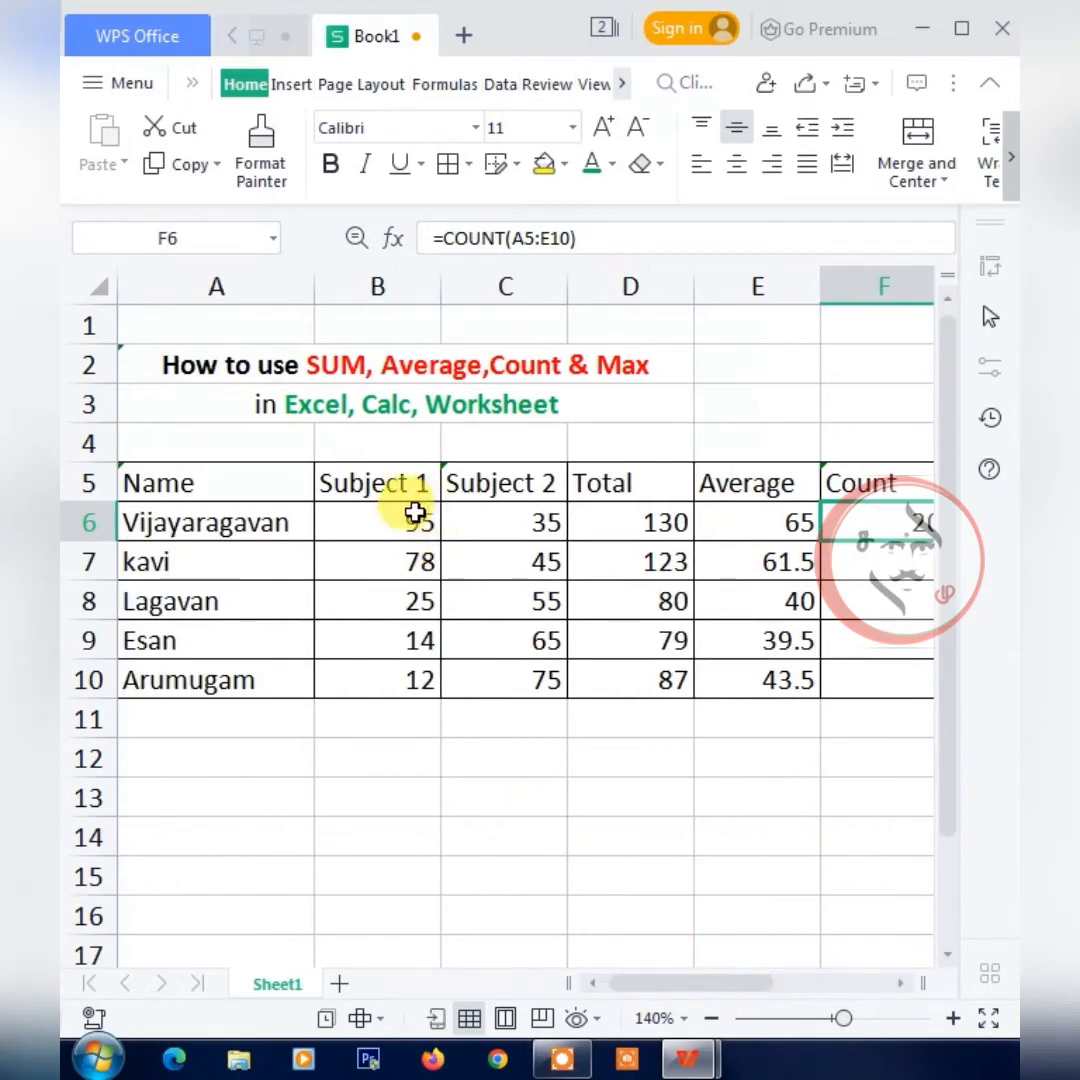
pyautogui.click(412, 540)
pyautogui.moveTo(412, 540); pyautogui.dragTo(410, 675)
pyautogui.moveTo(494, 526); pyautogui.dragTo(550, 682)
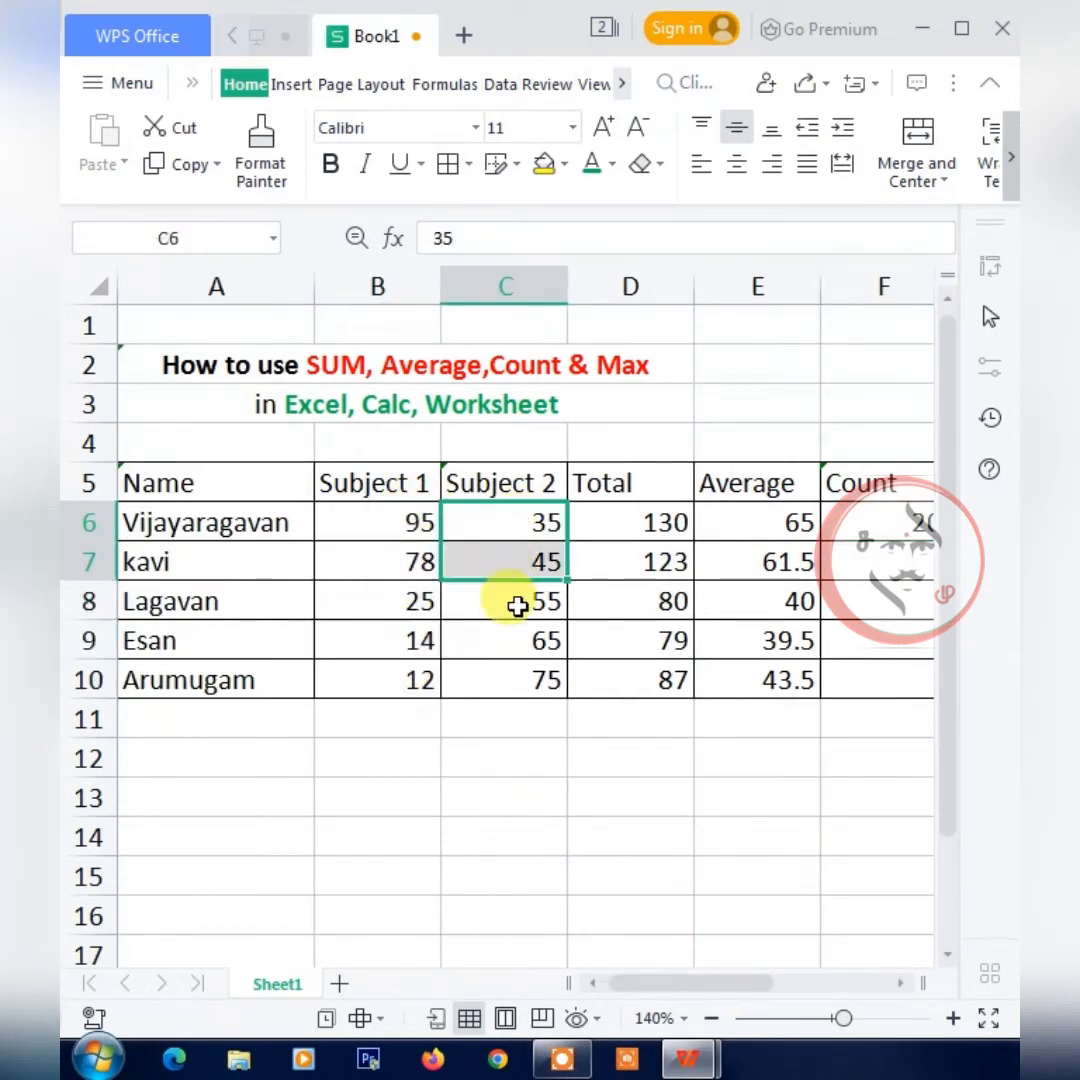
pyautogui.moveTo(640, 522); pyautogui.dragTo(650, 682)
pyautogui.moveTo(725, 535); pyautogui.dragTo(750, 680)
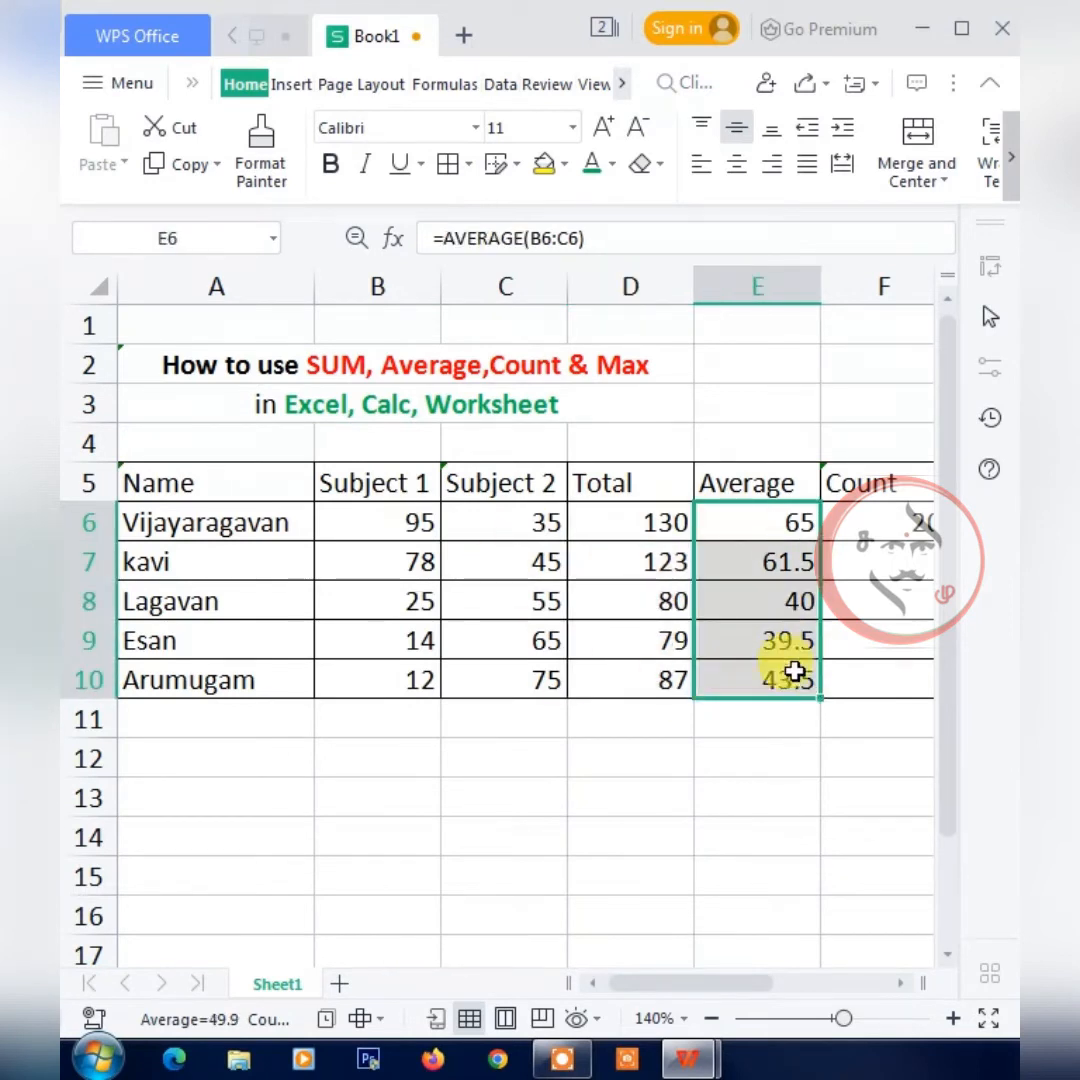
pyautogui.moveTo(740, 981); pyautogui.dragTo(800, 965)
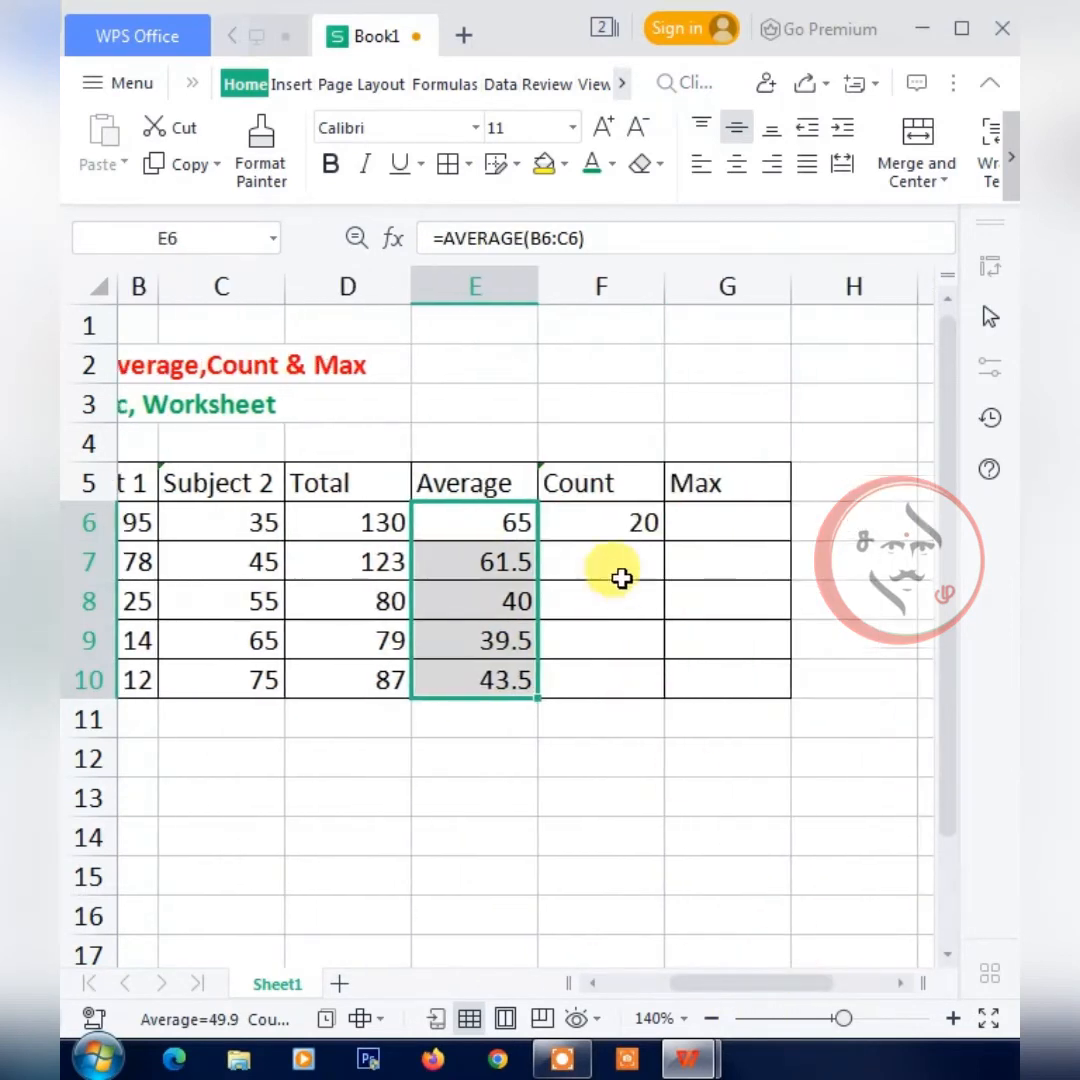
pyautogui.click(585, 525)
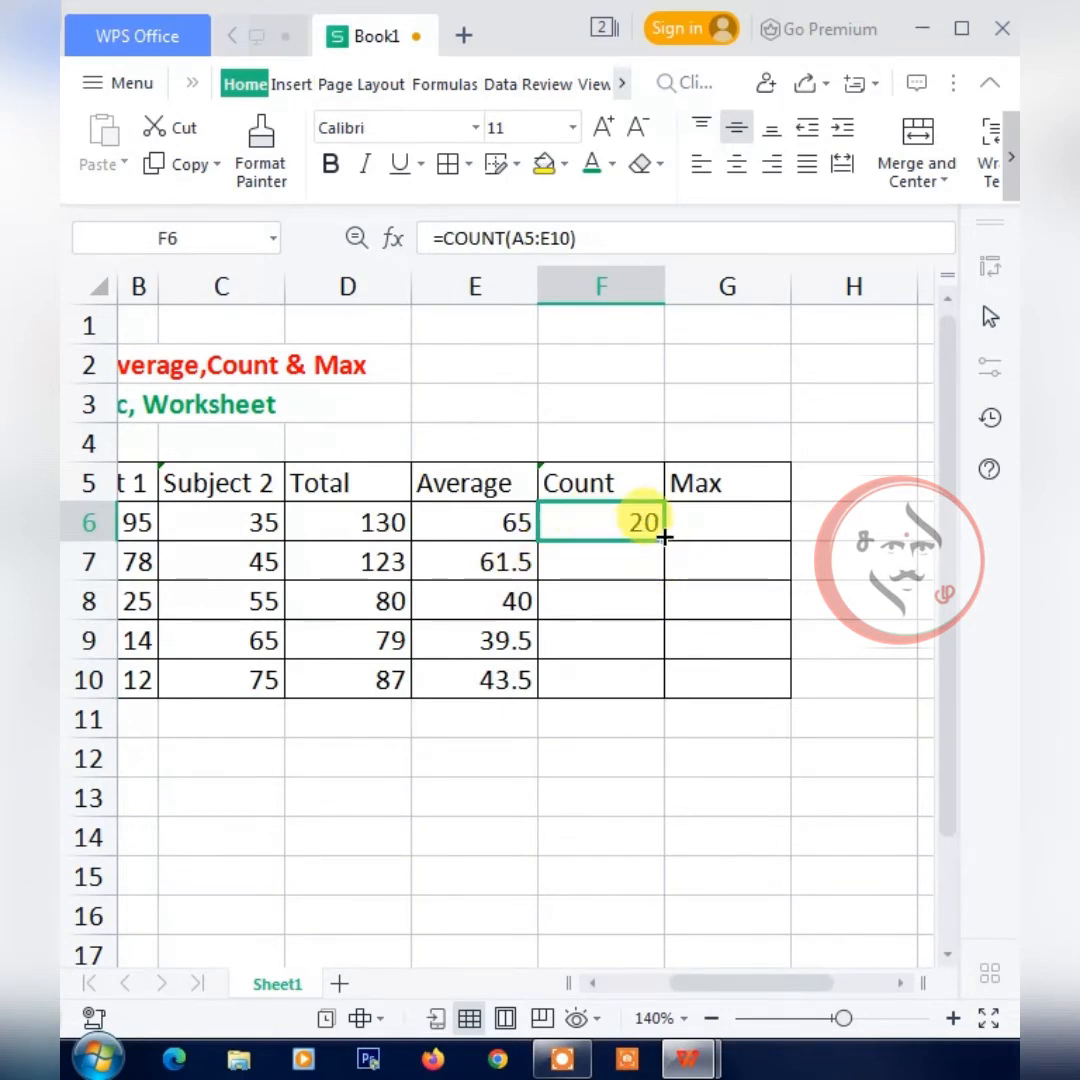
pyautogui.click(485, 488)
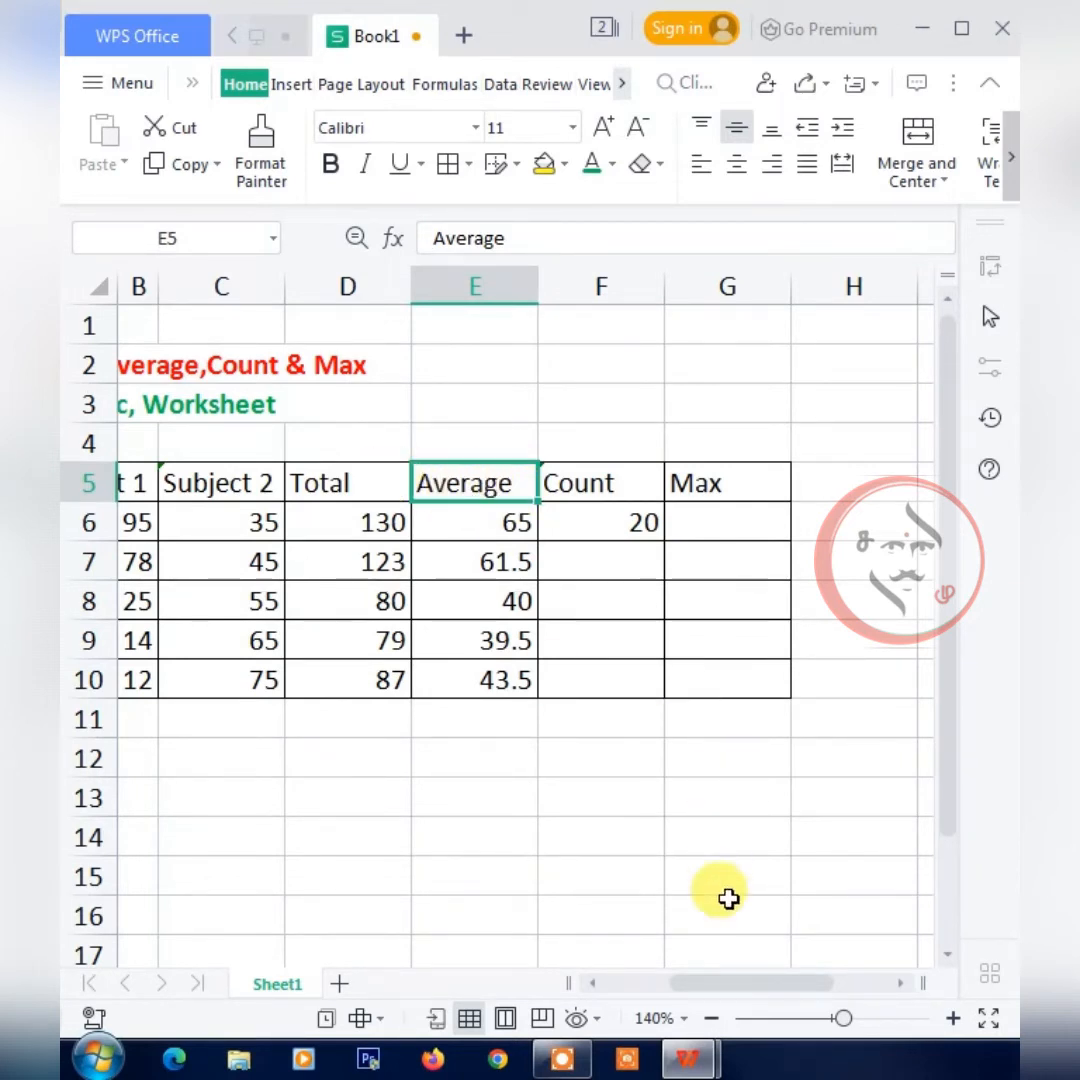
pyautogui.moveTo(742, 983); pyautogui.dragTo(675, 985)
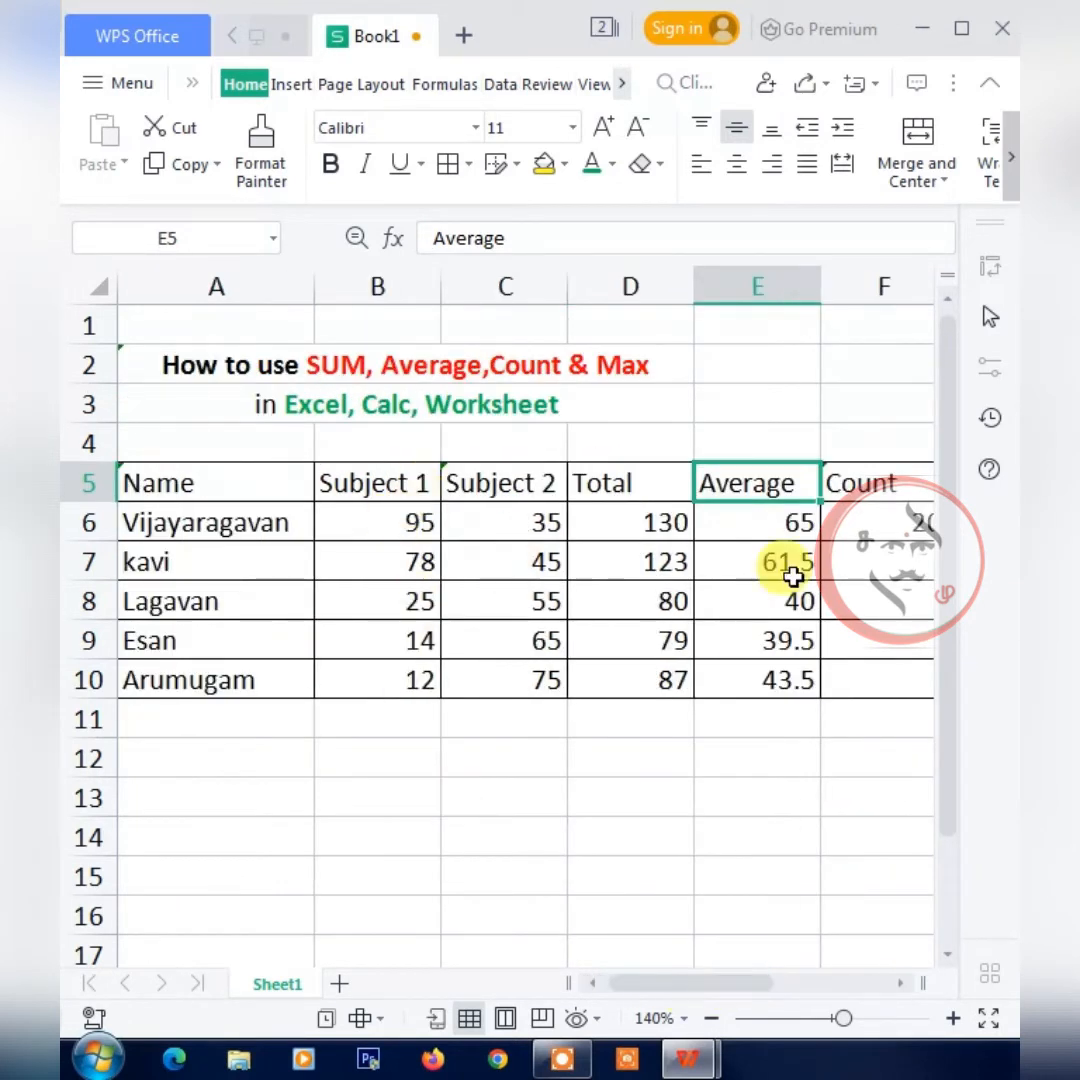
pyautogui.click(860, 483)
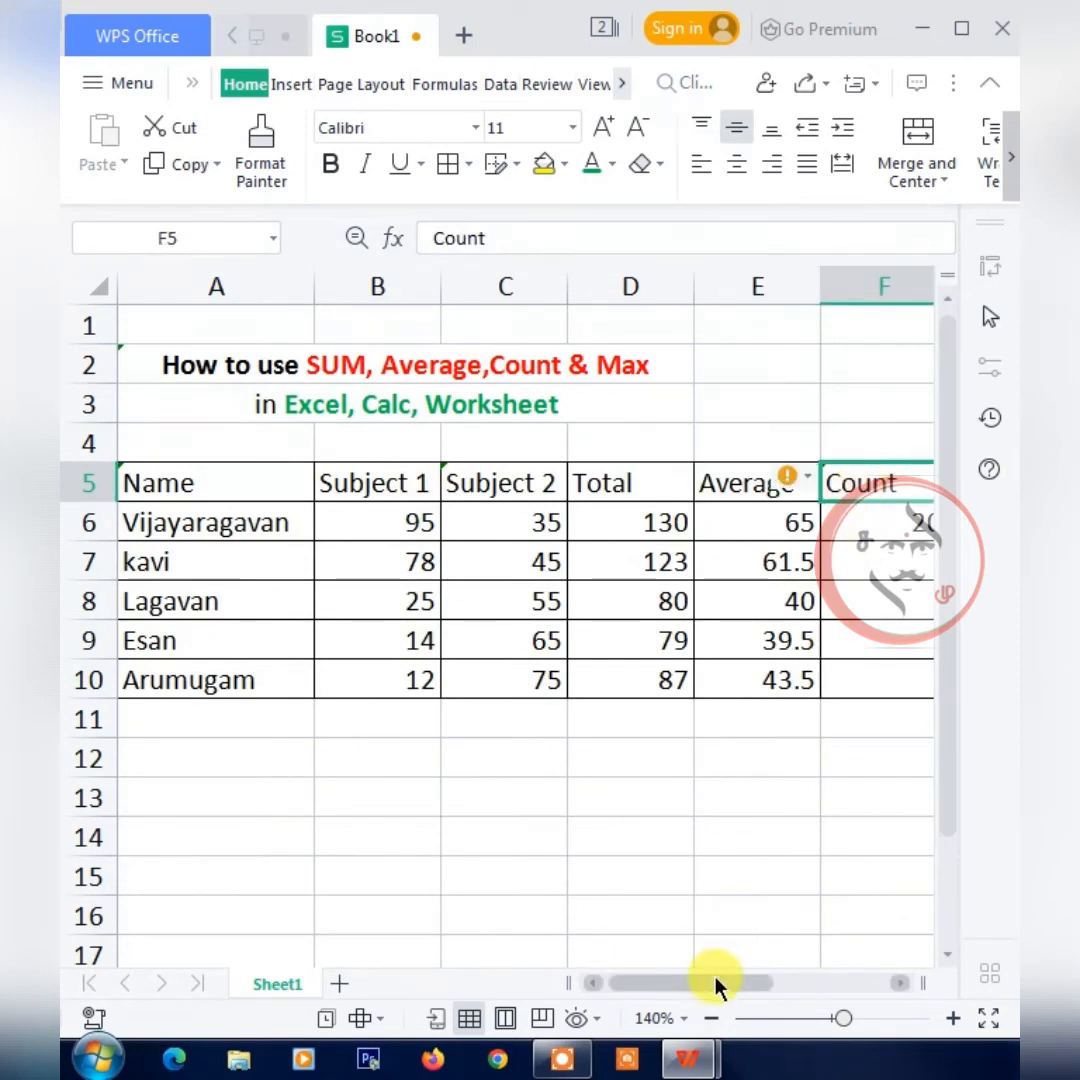
# Fill the COUNT formula with its relative range from F6 down the Count column through F10.
pyautogui.moveTo(723, 983); pyautogui.dragTo(763, 983)
pyautogui.click(740, 537)
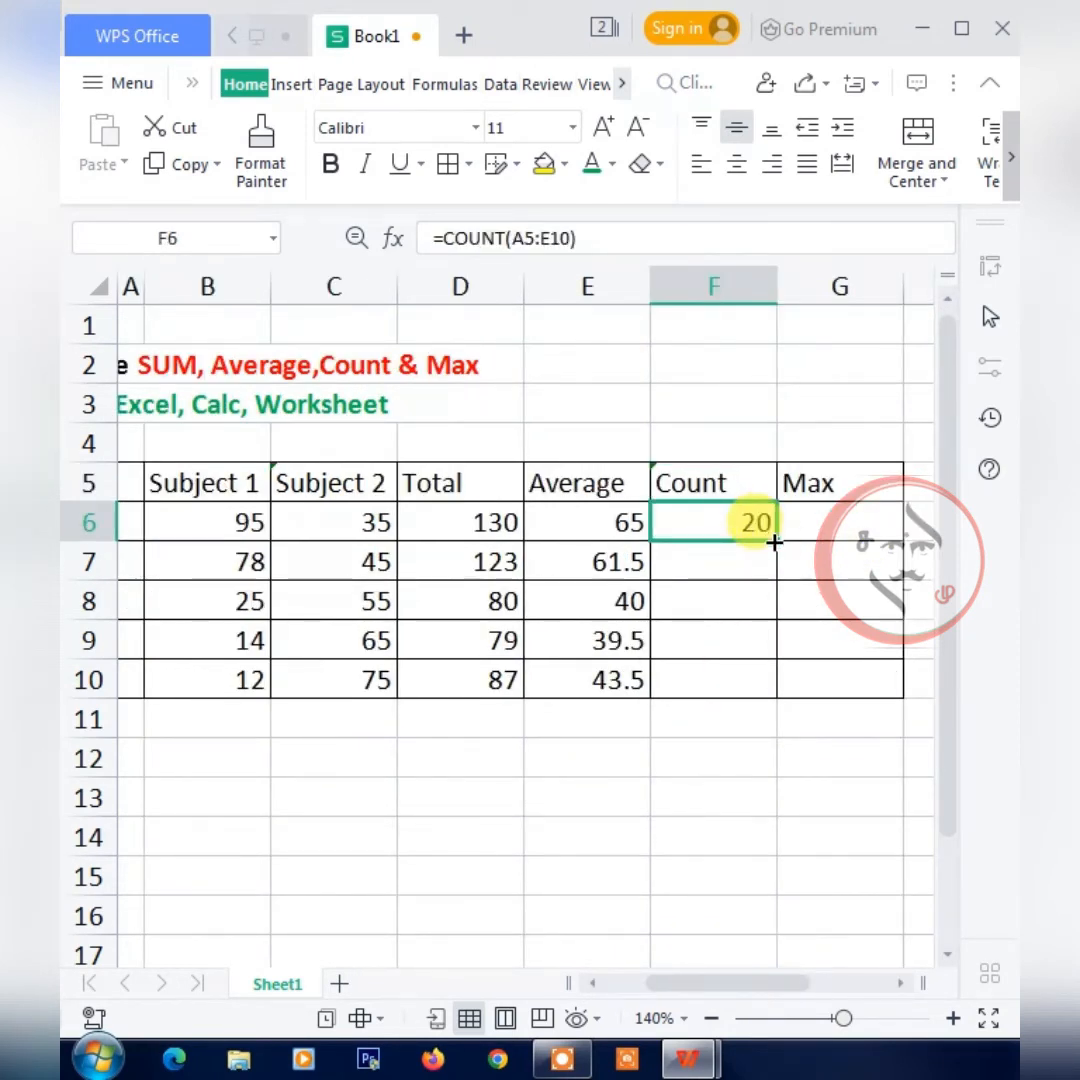
pyautogui.doubleClick(775, 541)
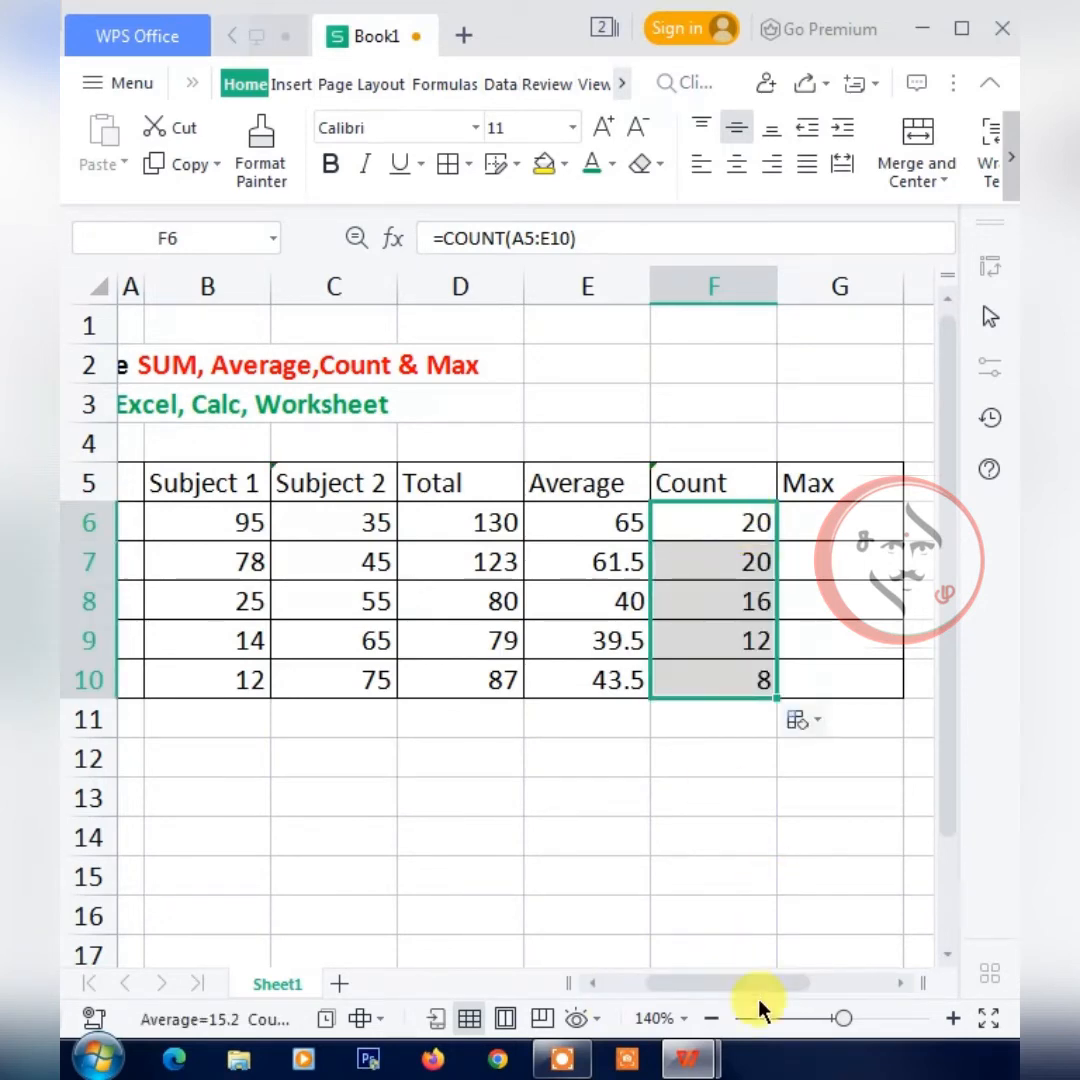
# Compare the COUNT formulas in F6 and F7 and check which table cells the F7 range covers.
pyautogui.moveTo(760, 983)
pyautogui.mouseDown()
pyautogui.moveTo(675, 985)
pyautogui.moveTo(750, 985)
pyautogui.mouseUp()
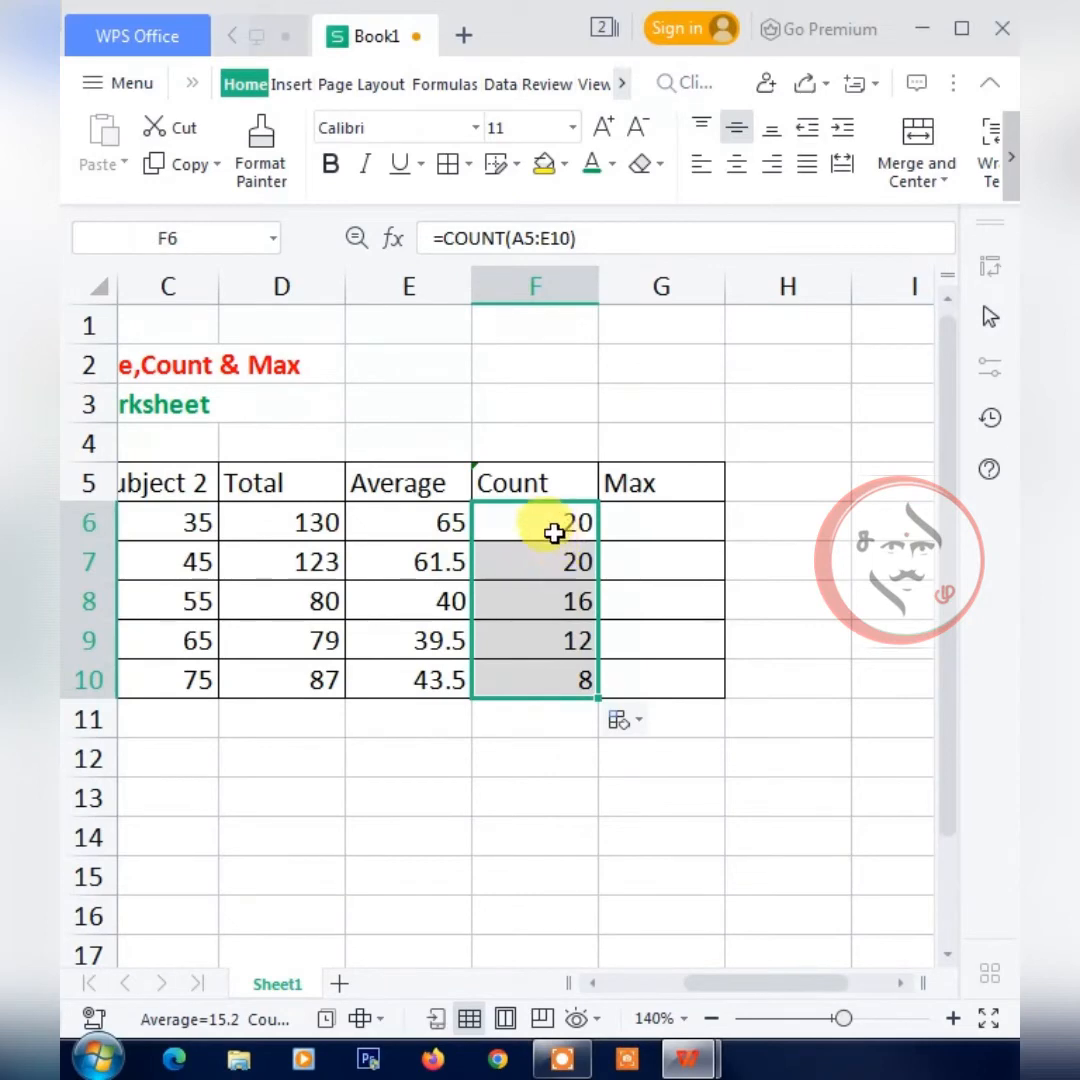
pyautogui.click(554, 533)
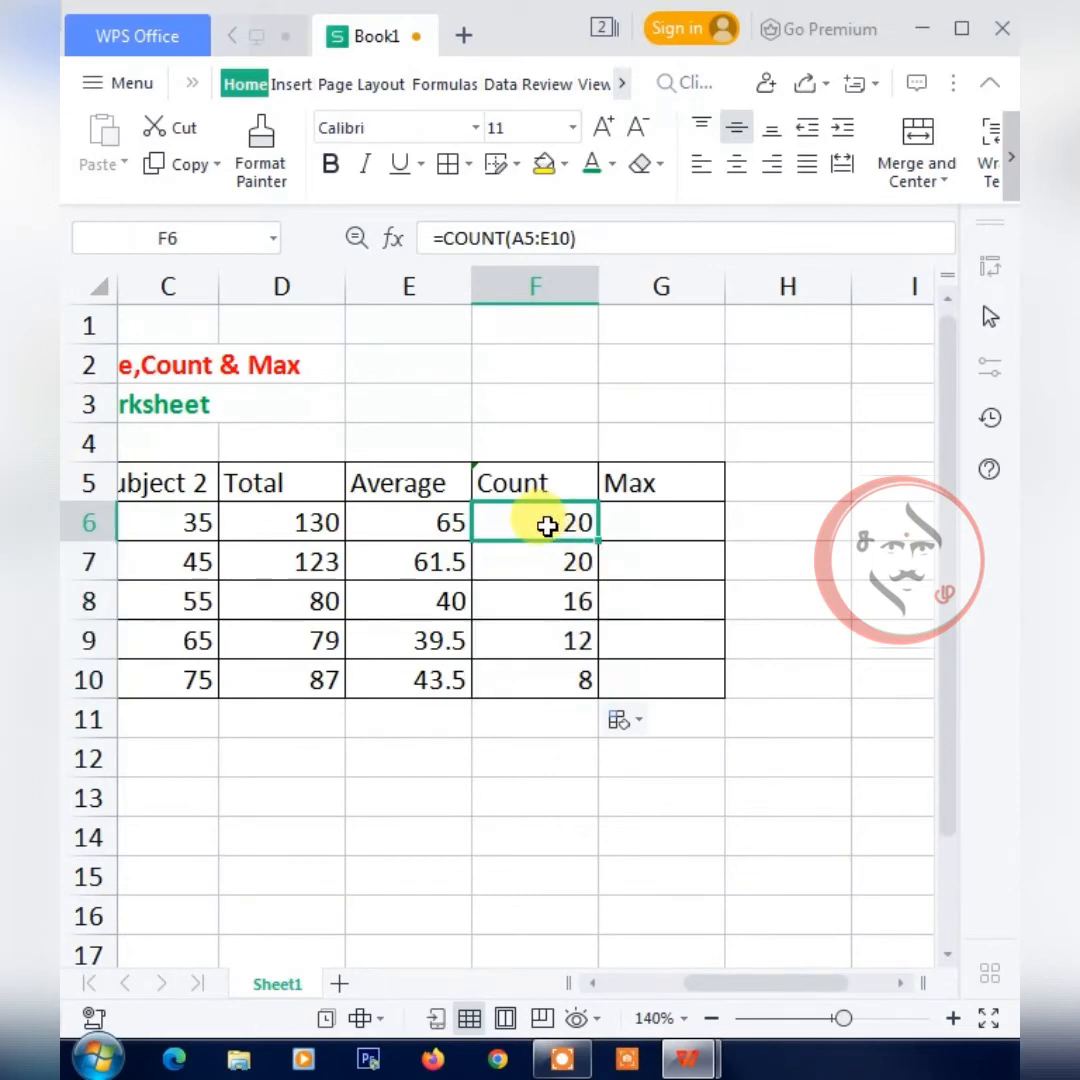
pyautogui.click(550, 562)
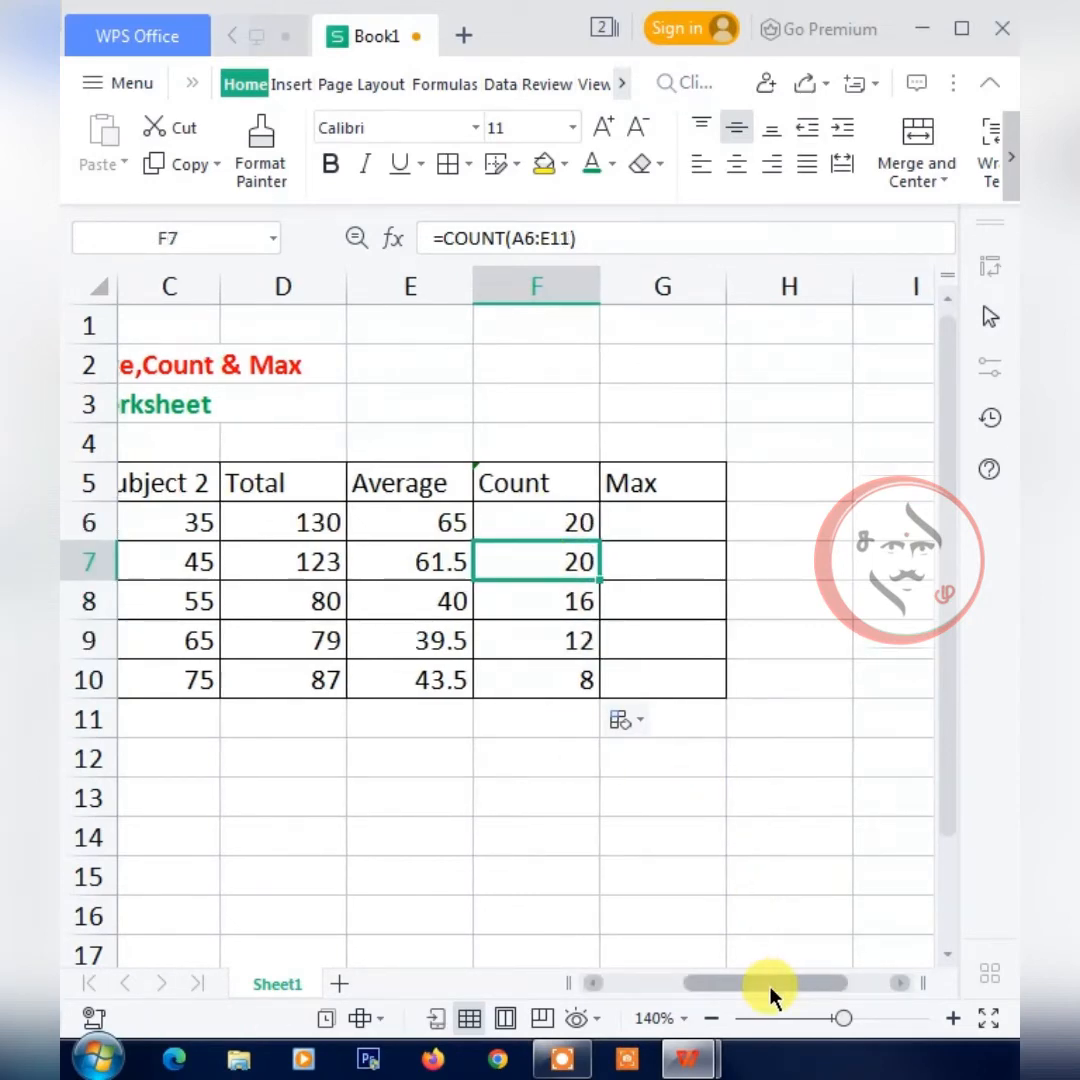
pyautogui.moveTo(742, 985); pyautogui.dragTo(673, 985)
pyautogui.moveTo(387, 562); pyautogui.dragTo(728, 680)
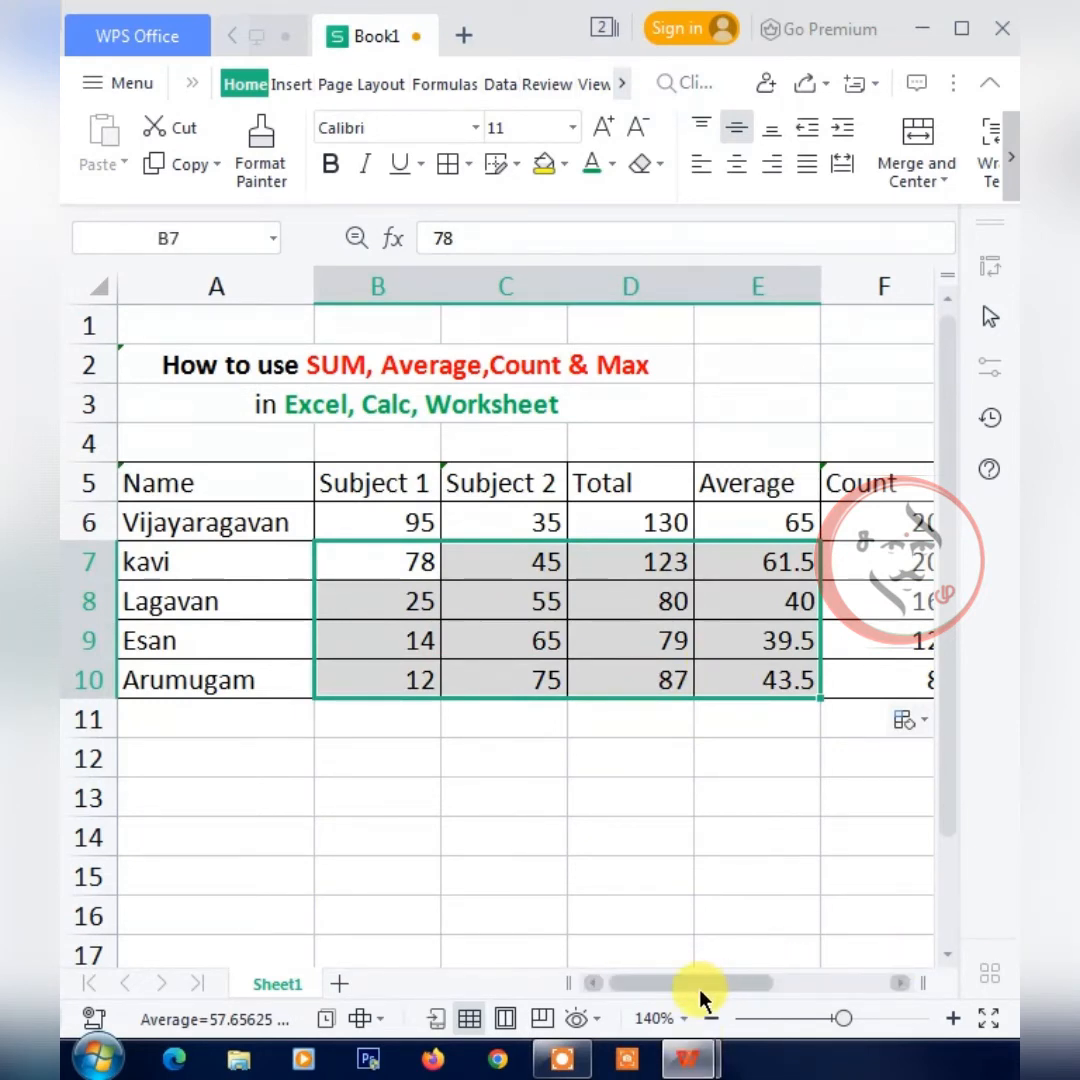
pyautogui.moveTo(700, 985); pyautogui.dragTo(845, 985)
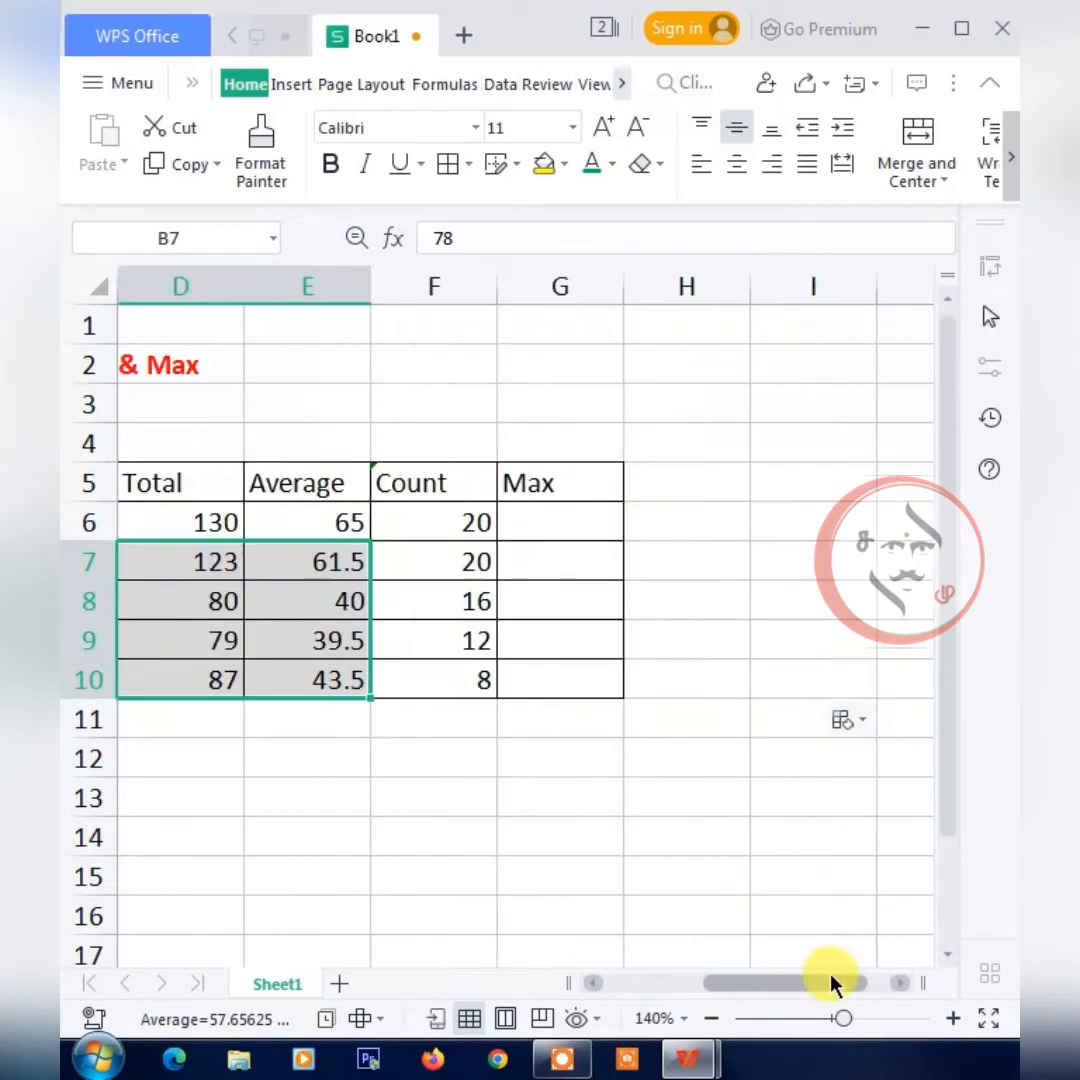
pyautogui.click(388, 562)
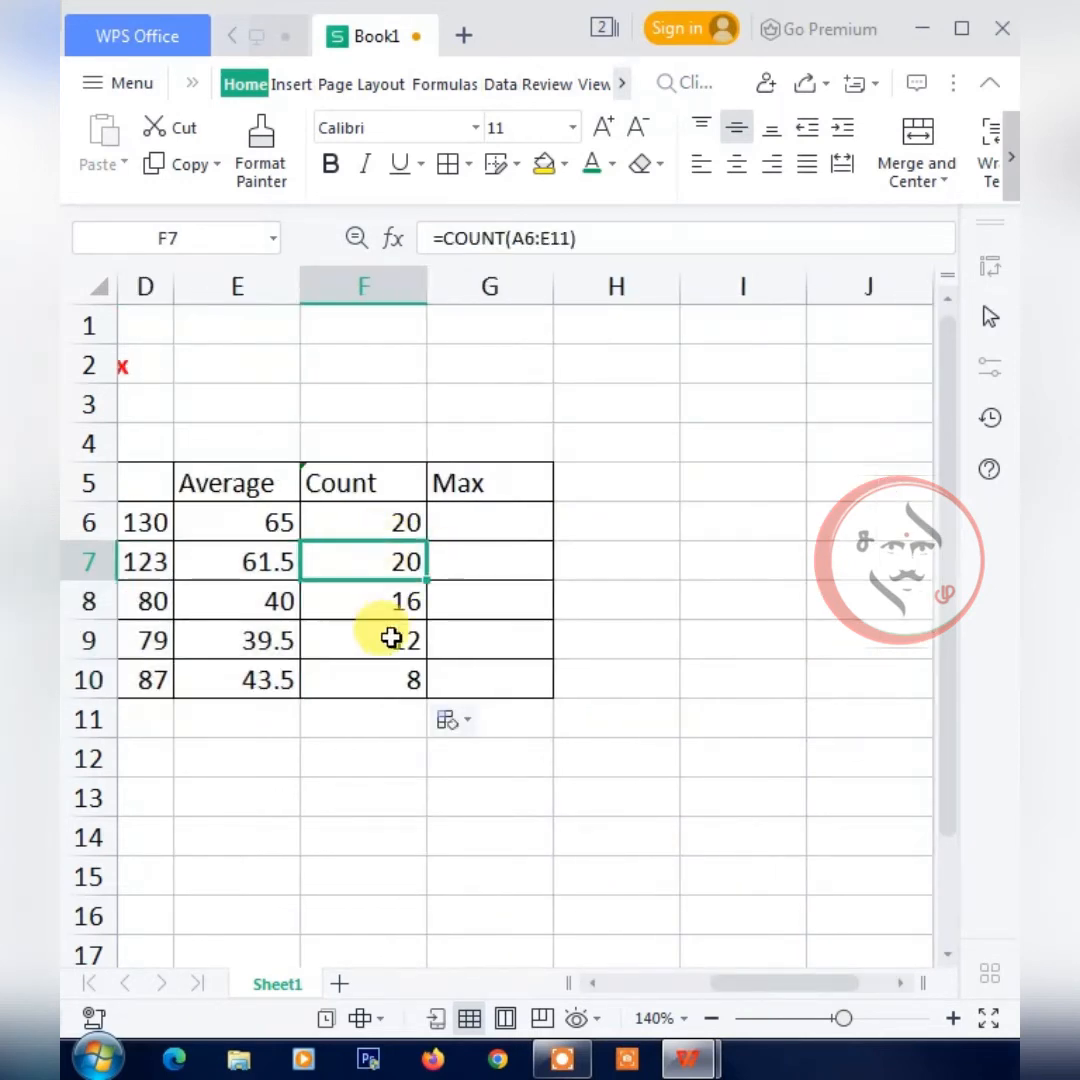
# Make the range in F6 absolute with =COUNT($A$5:$E$10) and fill the formula down the Count column through F10.
pyautogui.click(397, 533)
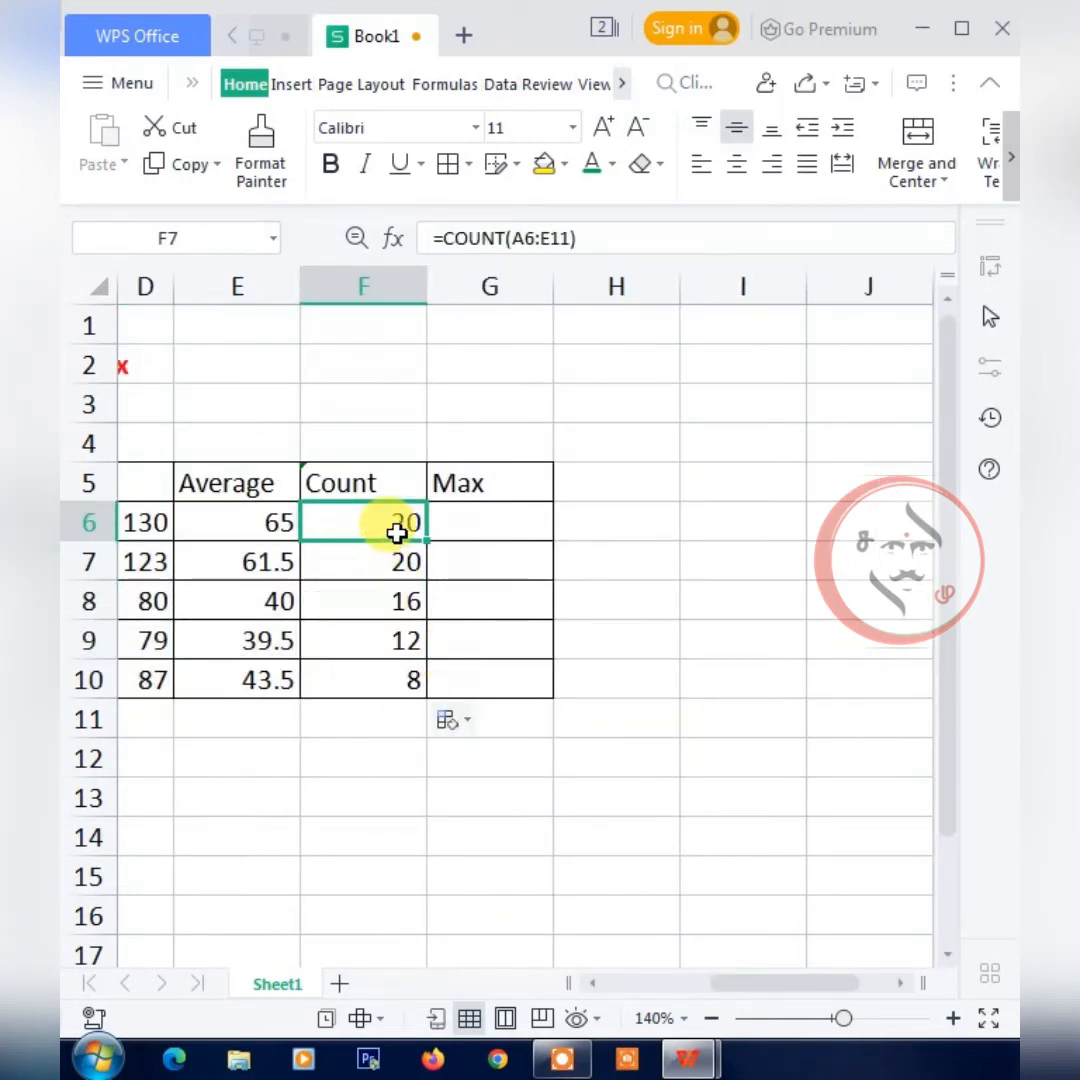
pyautogui.click(526, 240)
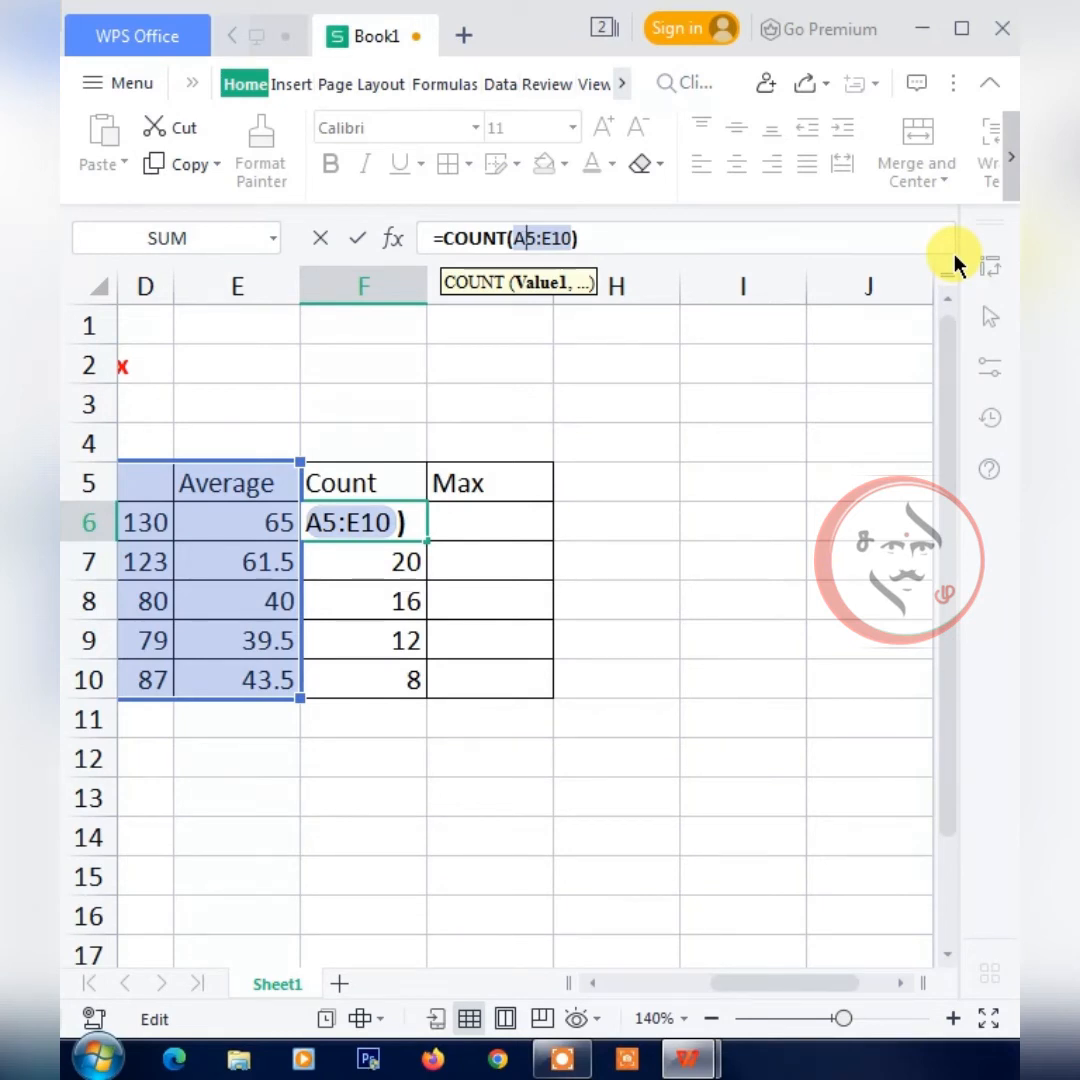
pyautogui.write('$')
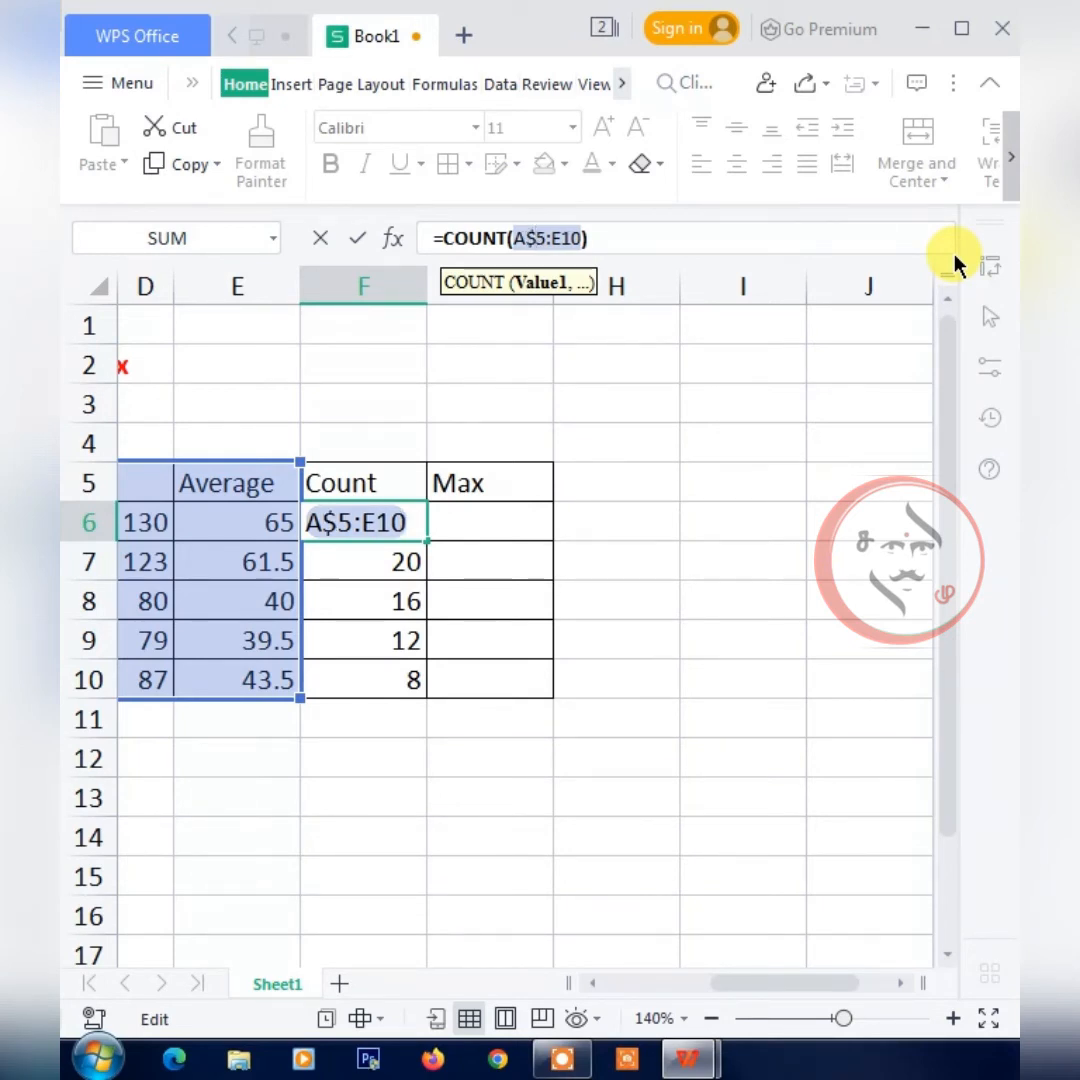
pyautogui.press('Left')
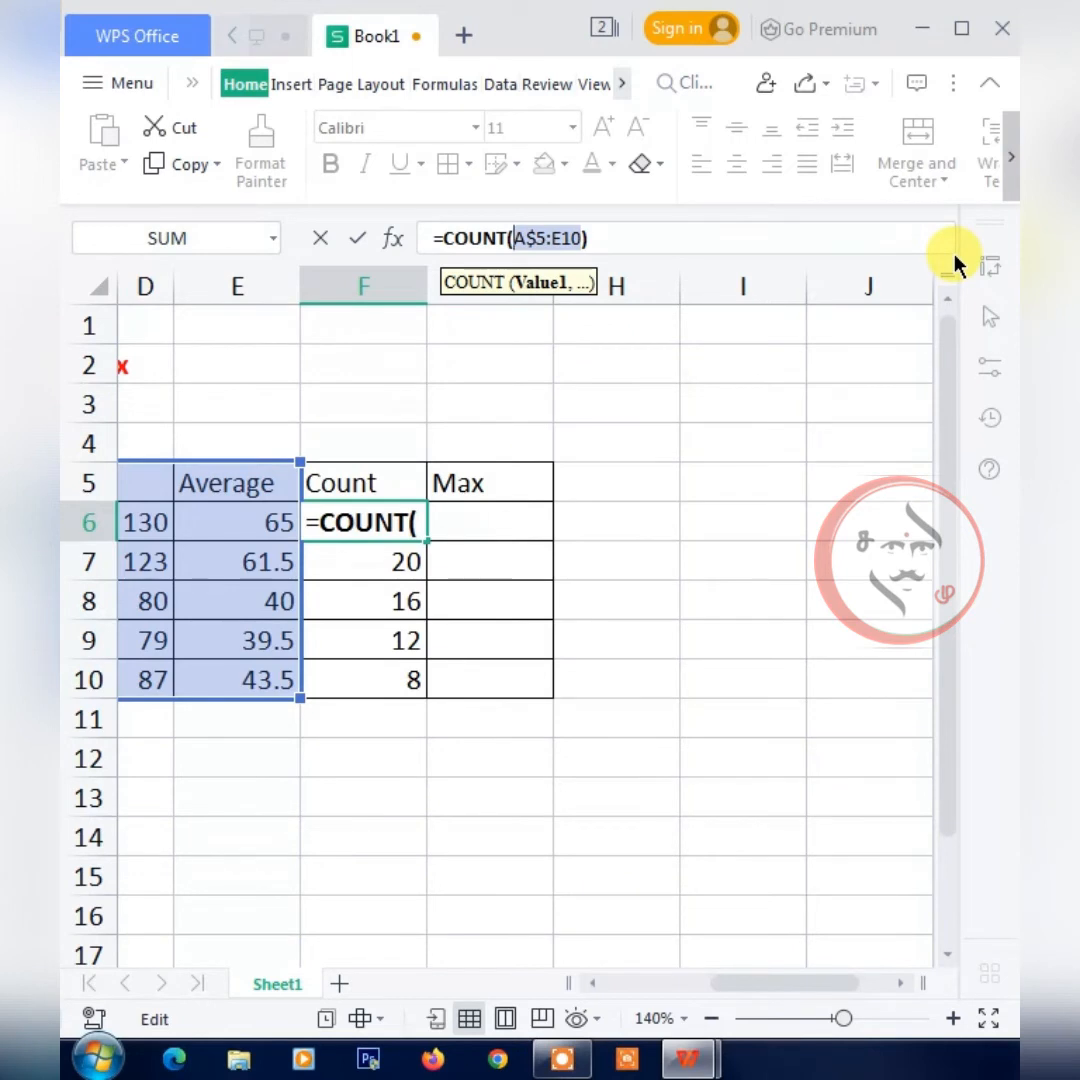
pyautogui.write('$A')
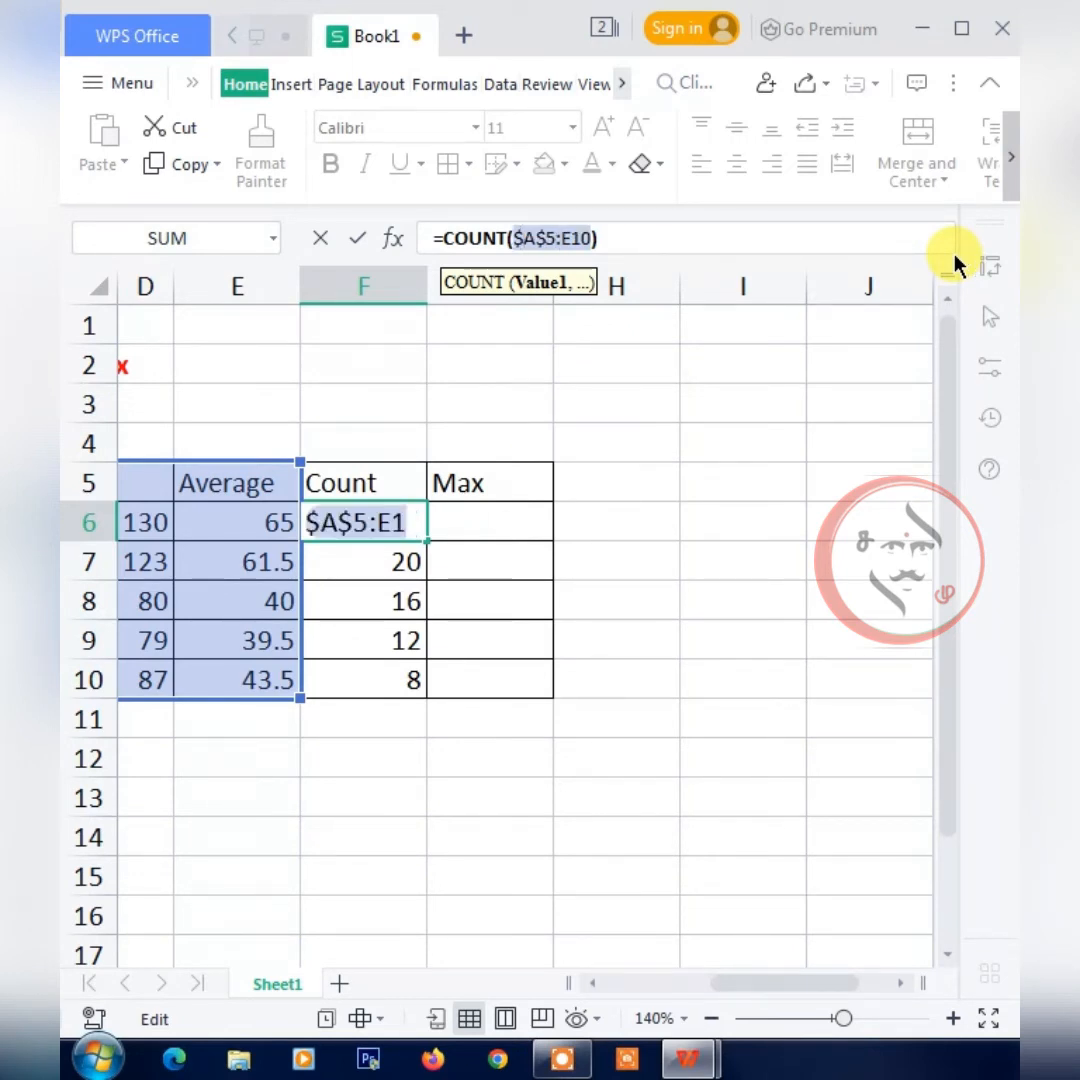
pyautogui.write('$')
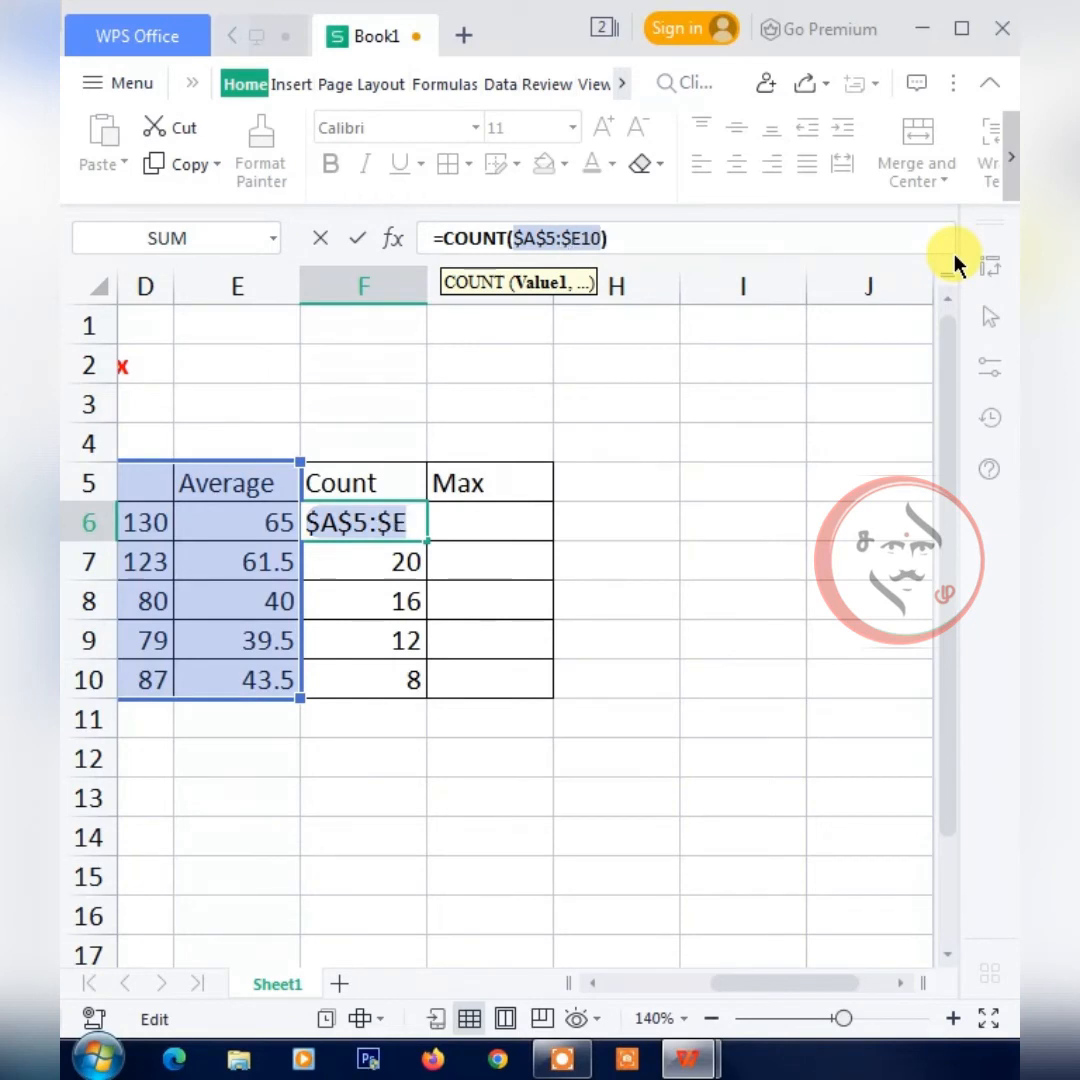
pyautogui.press('Right')
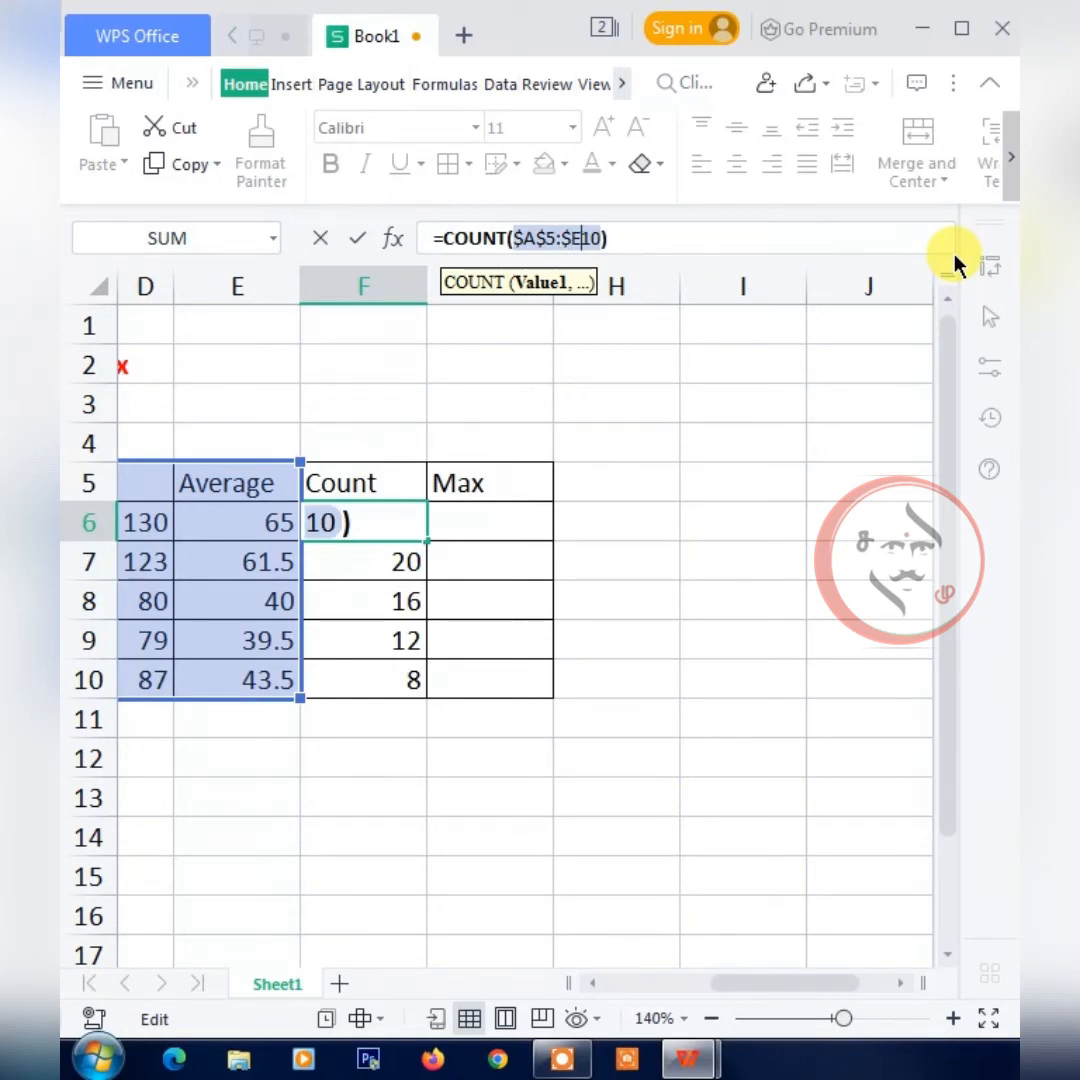
pyautogui.write('$')
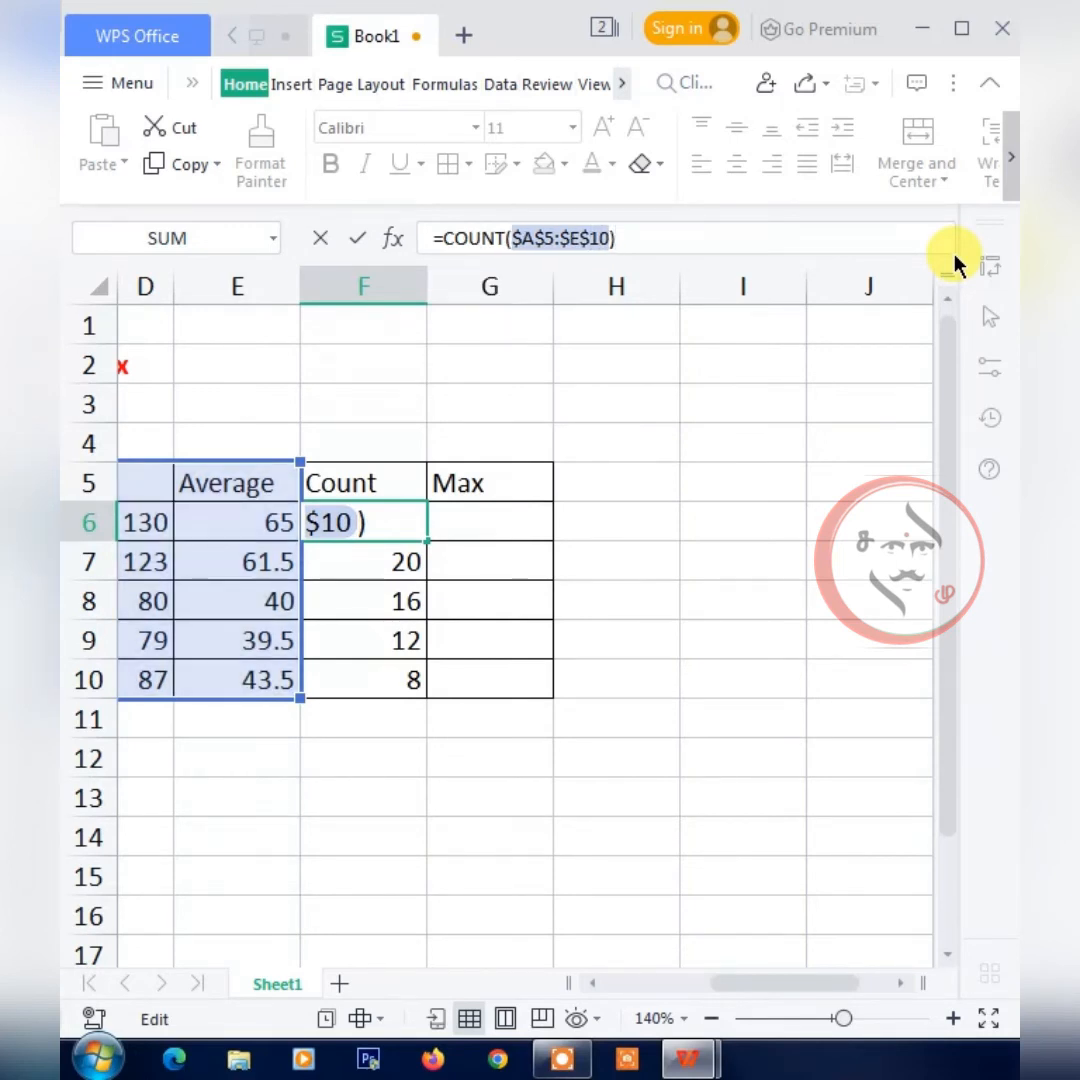
pyautogui.press('Return')
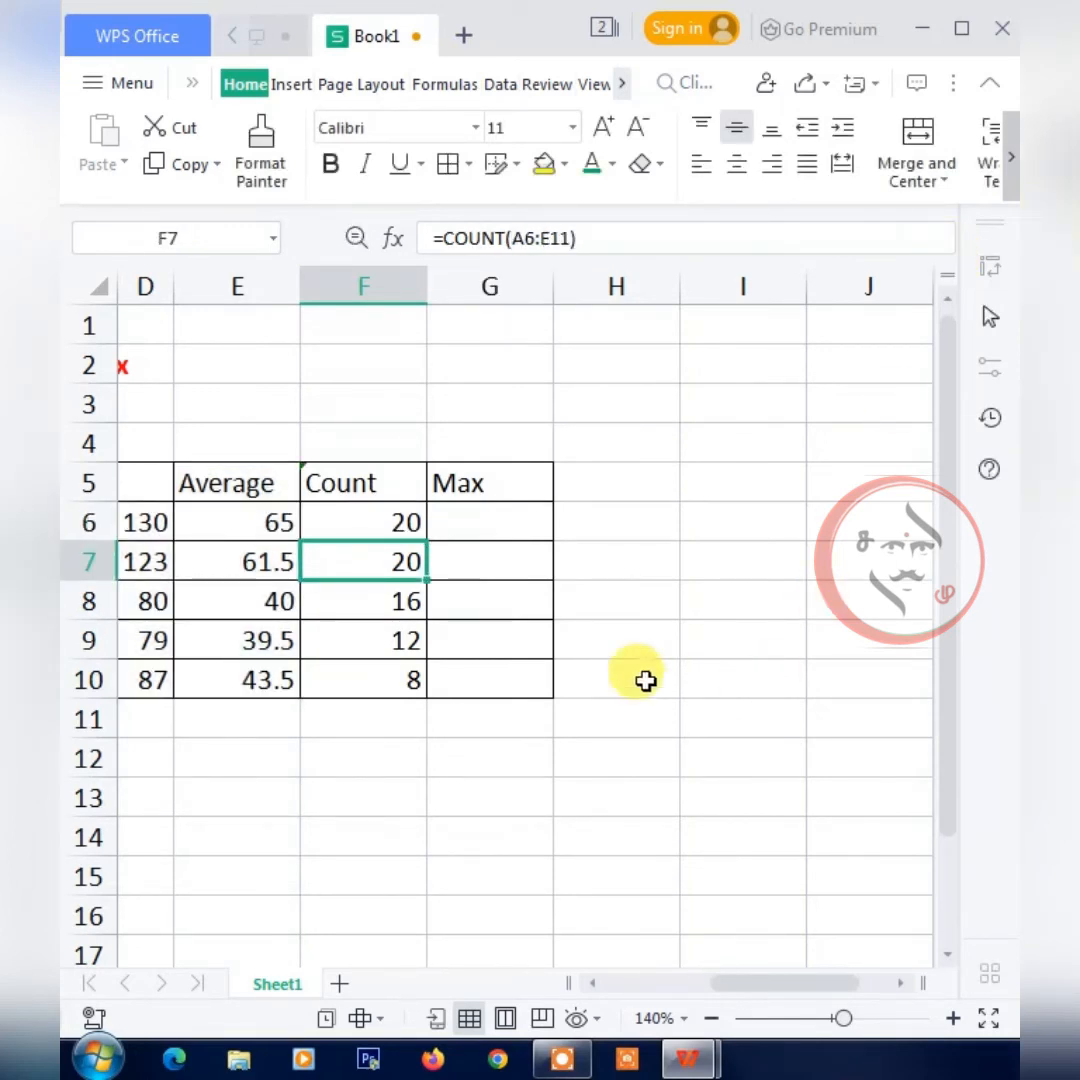
pyautogui.click(400, 527)
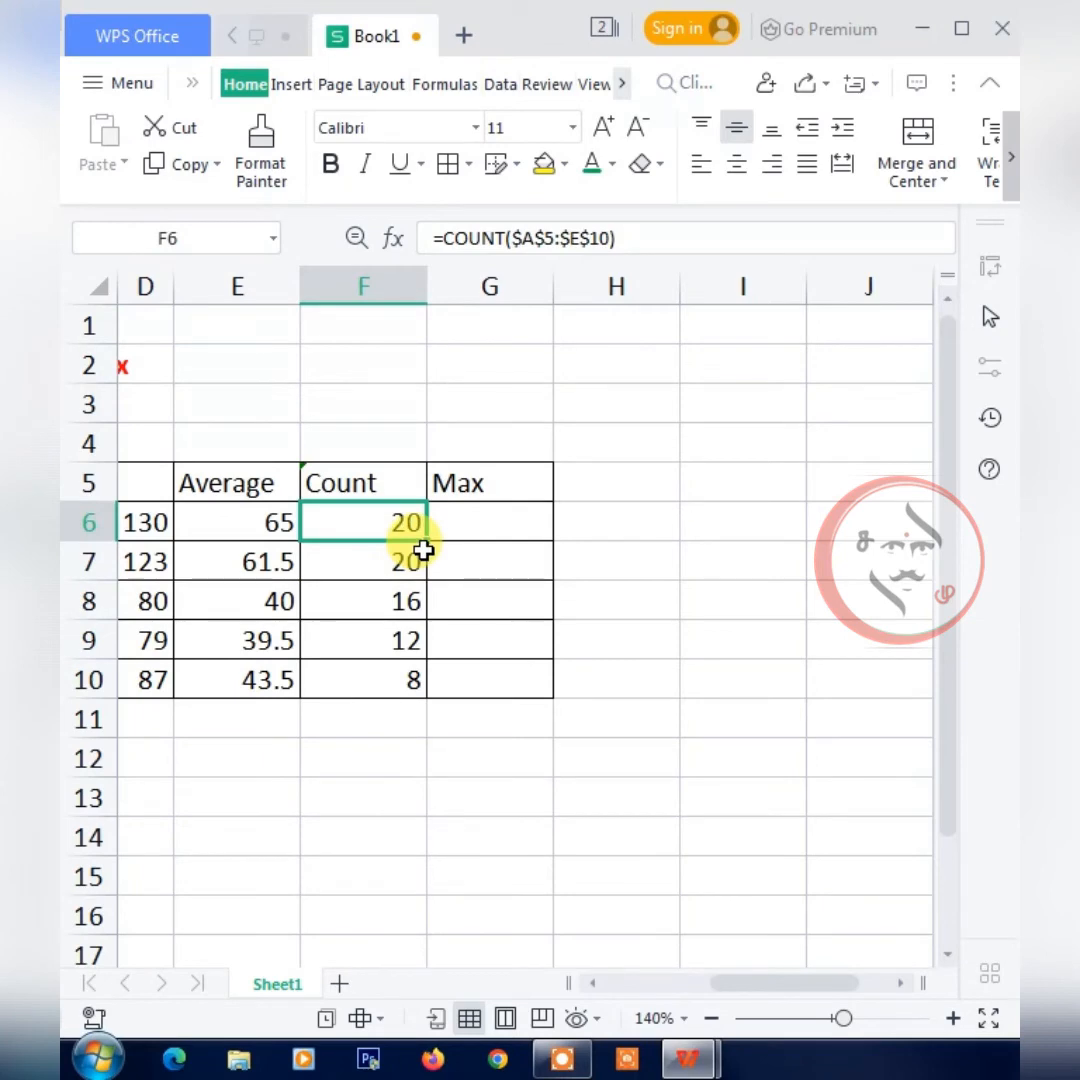
pyautogui.moveTo(425, 540); pyautogui.dragTo(420, 685)
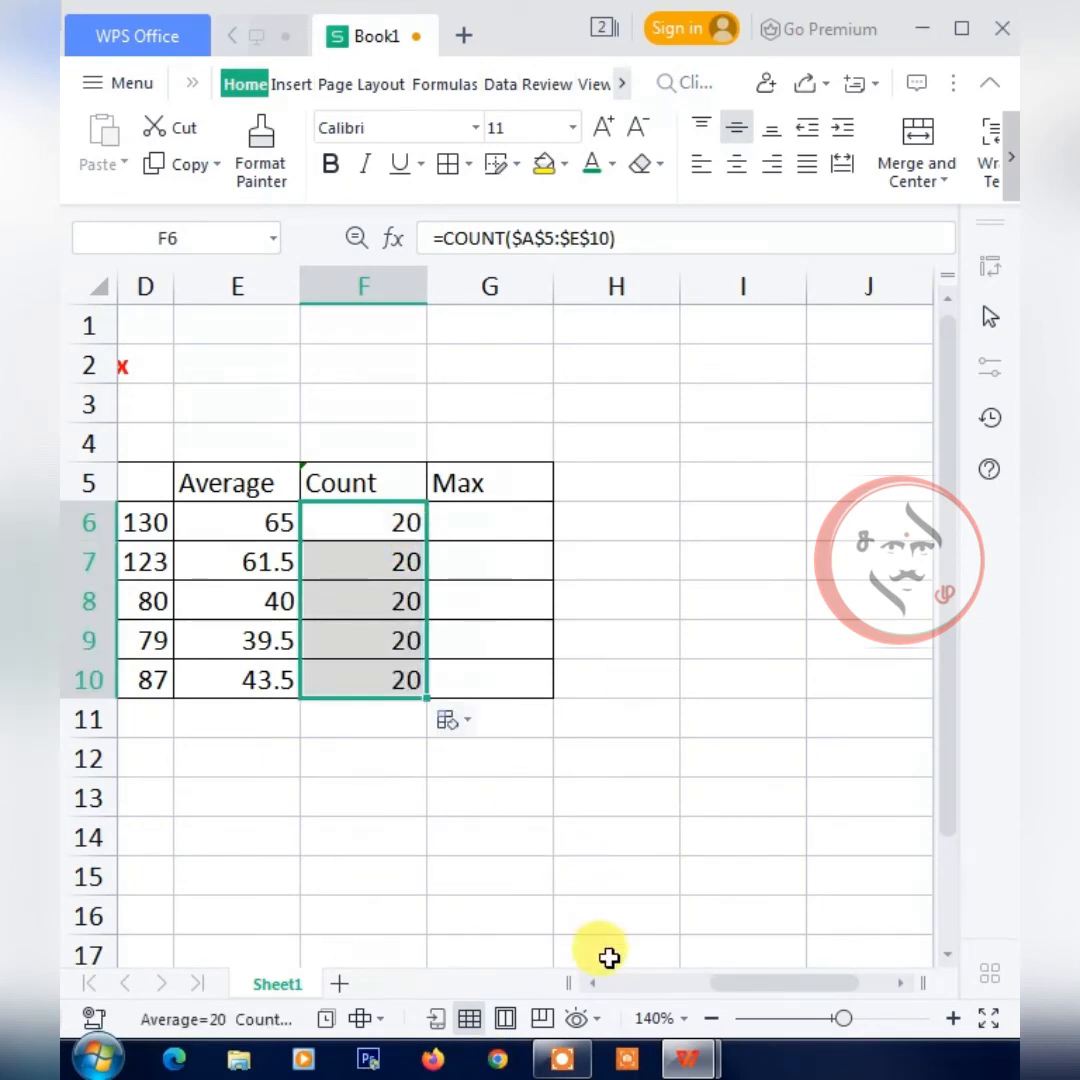
# Enter =MAX(B6:B10) in B11 below the Subject 1 marks and check it against the mark in B6.
pyautogui.moveTo(757, 983); pyautogui.dragTo(673, 983)
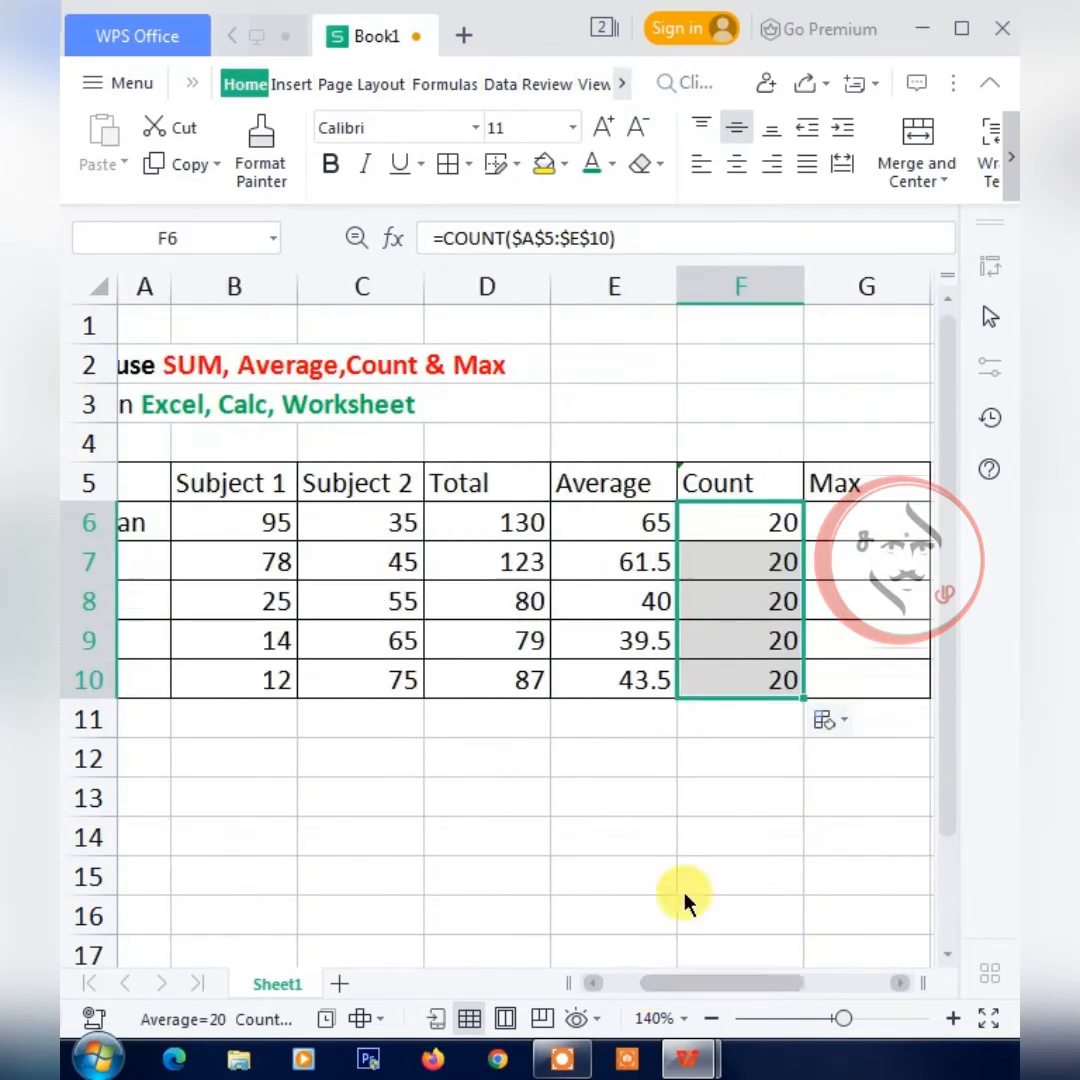
pyautogui.click(857, 528)
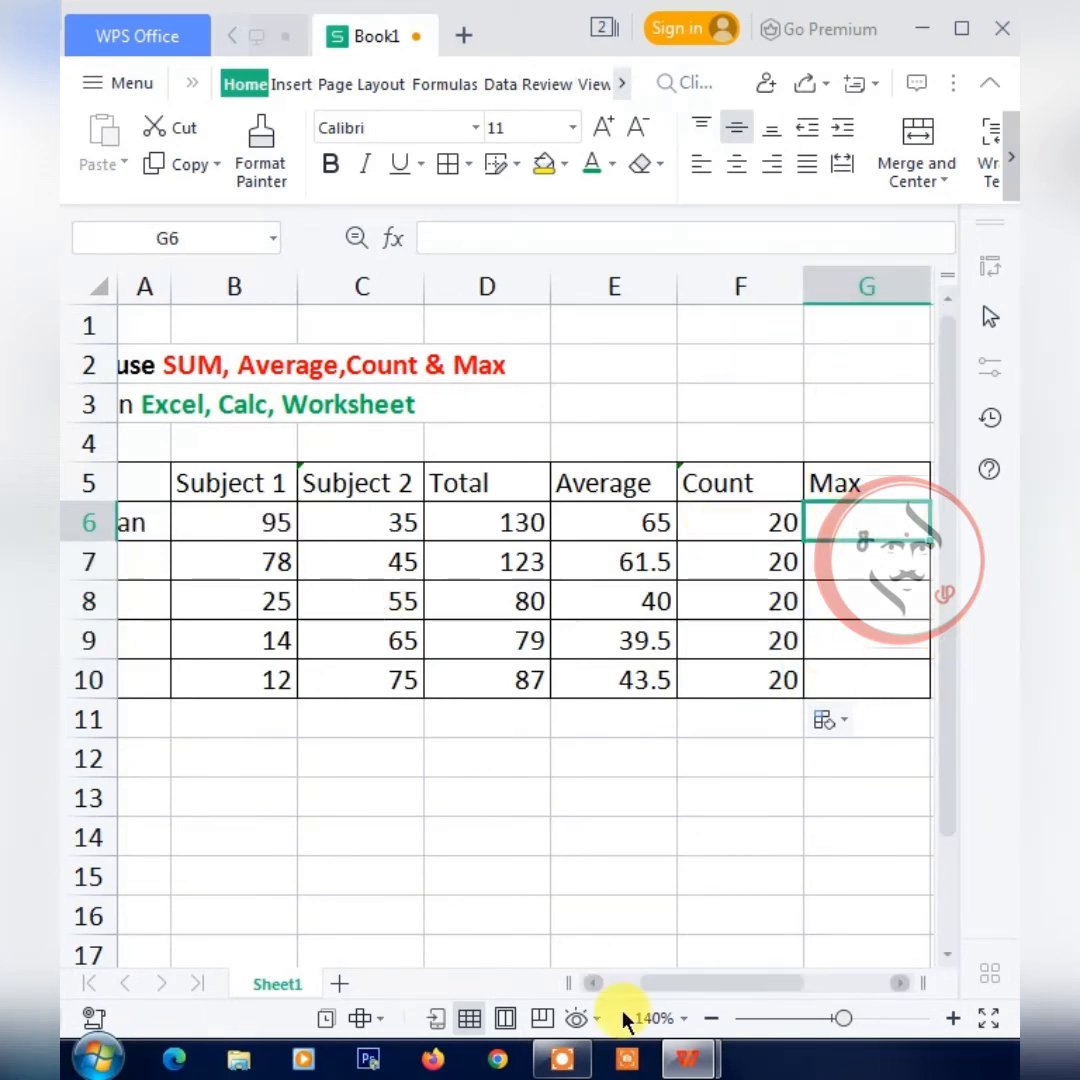
pyautogui.moveTo(677, 989); pyautogui.dragTo(645, 986)
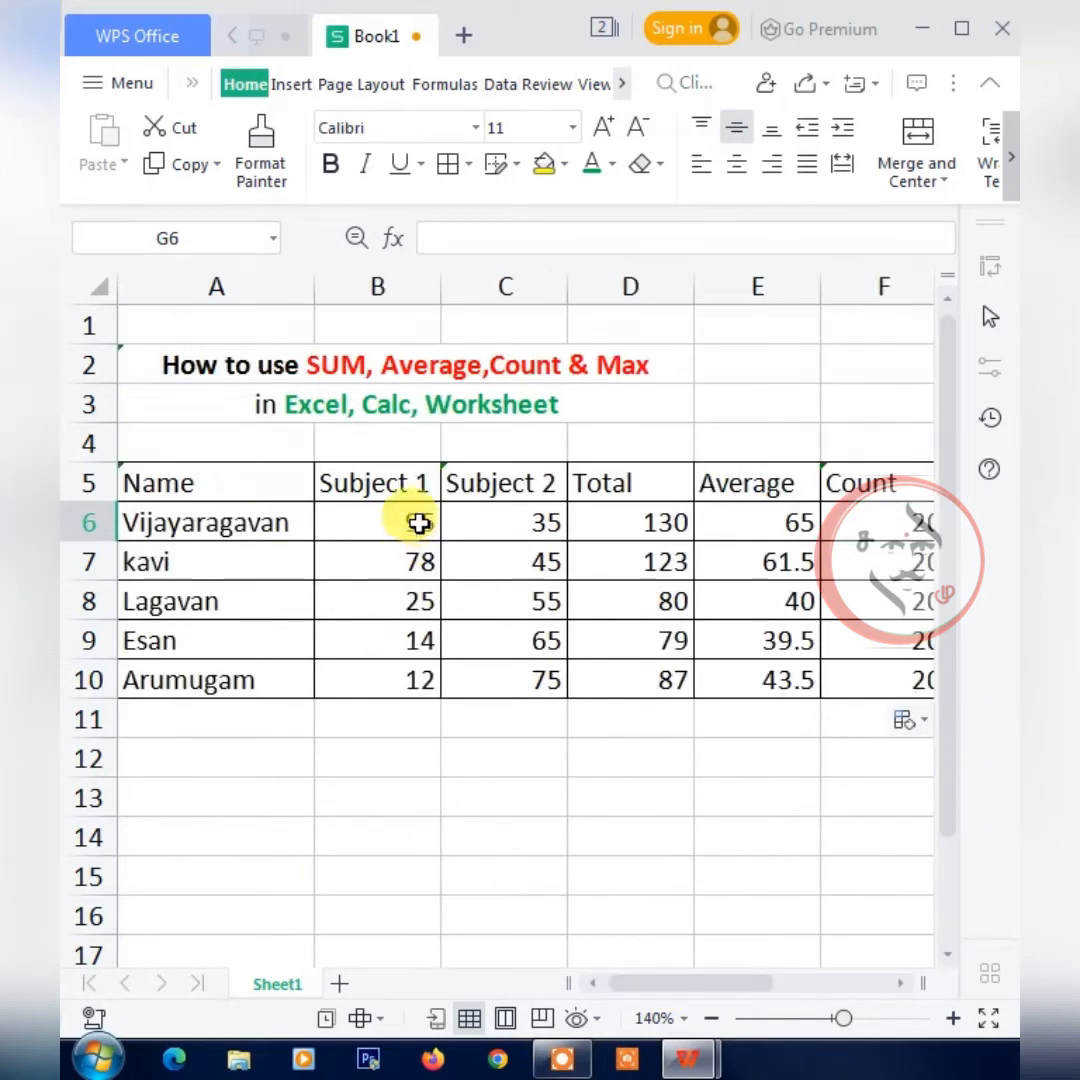
pyautogui.click(392, 727)
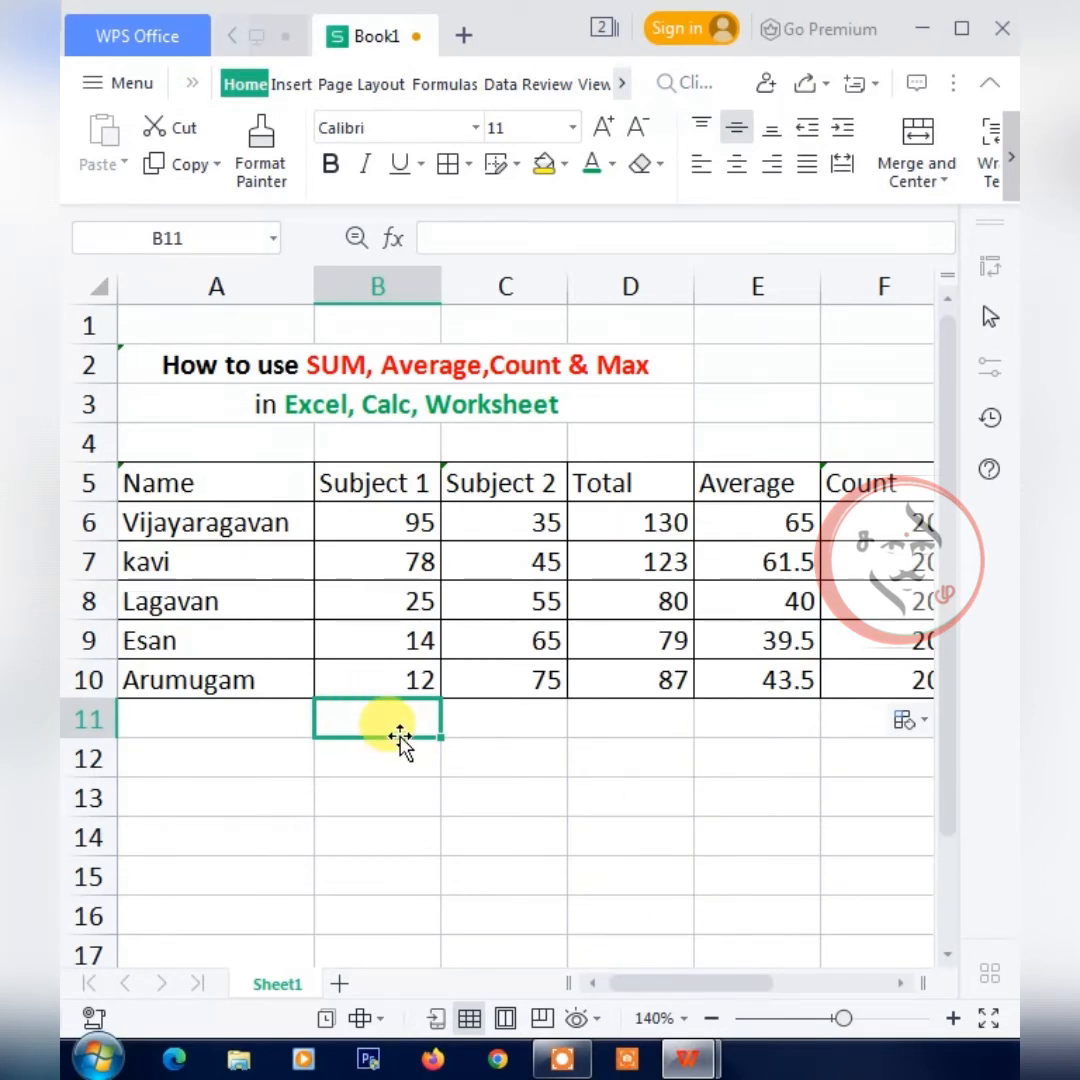
pyautogui.write('=')
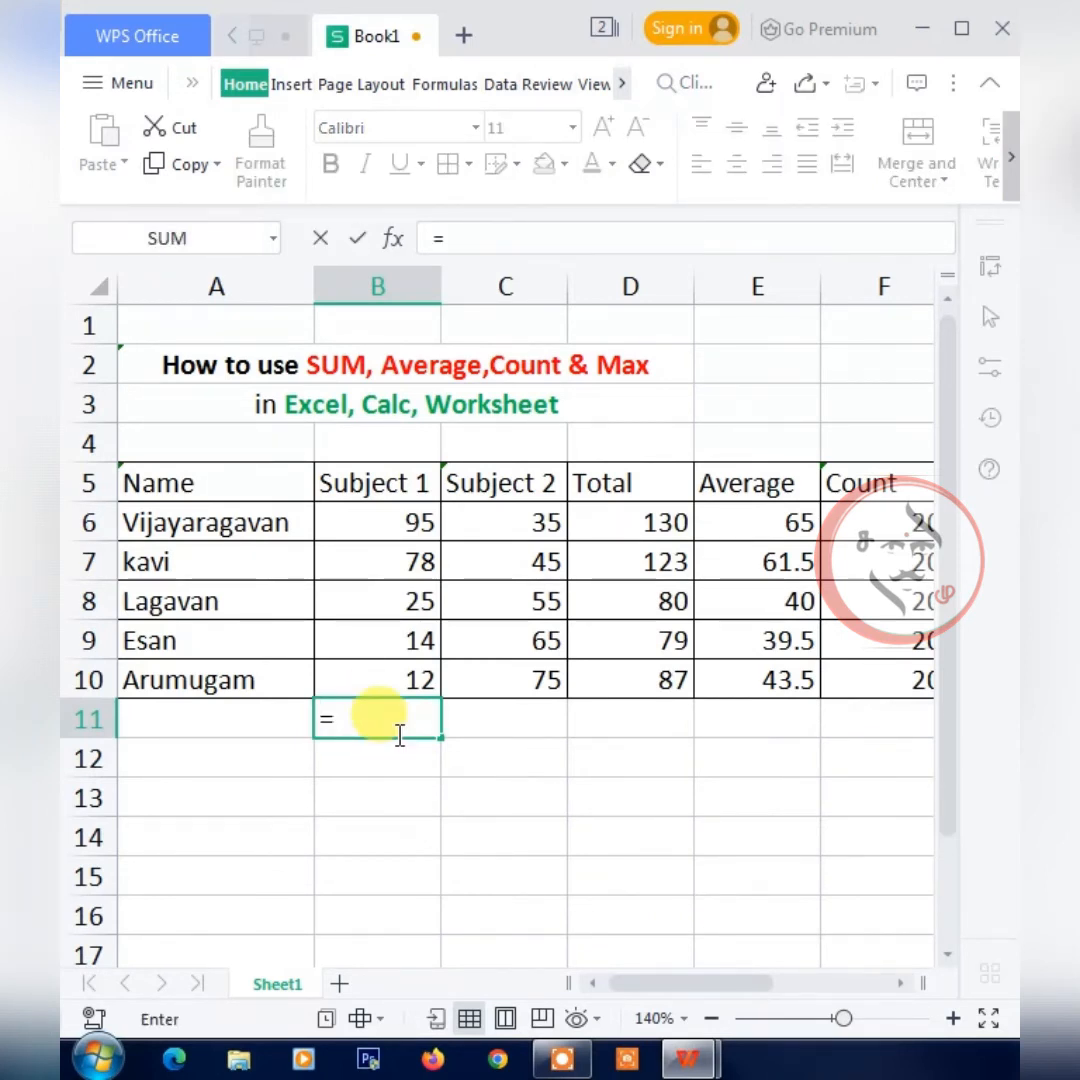
pyautogui.write('max')
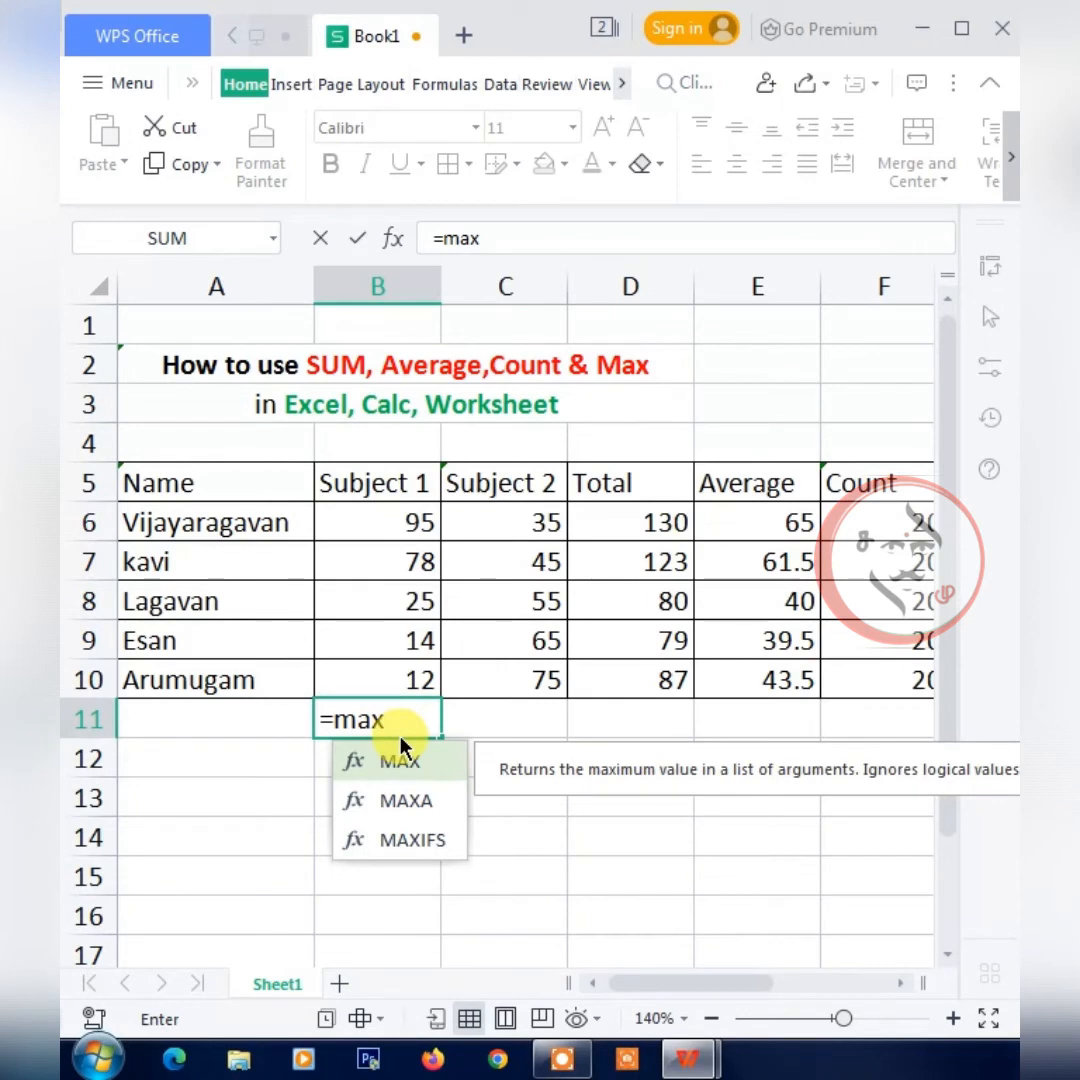
pyautogui.write('(')
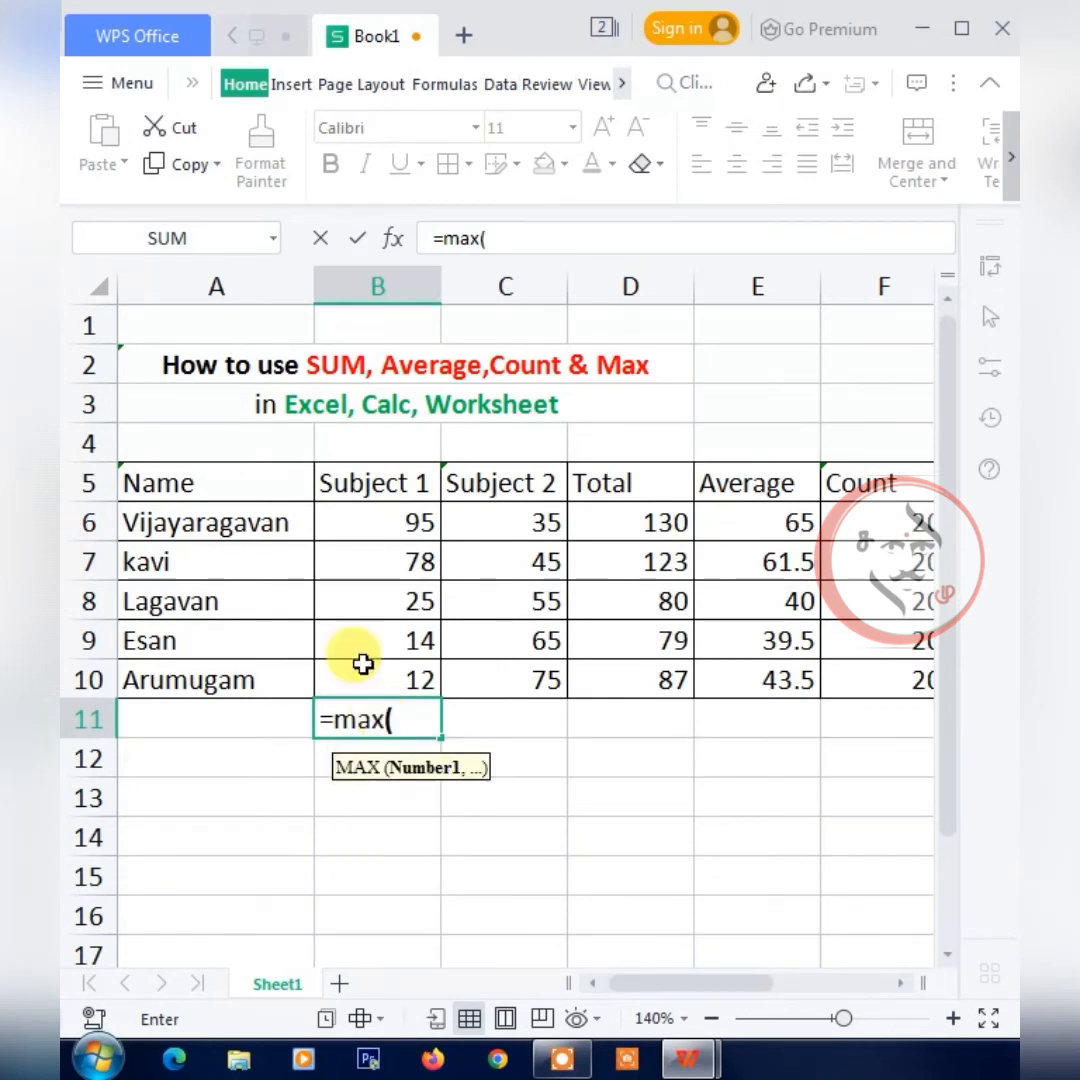
pyautogui.click(376, 522)
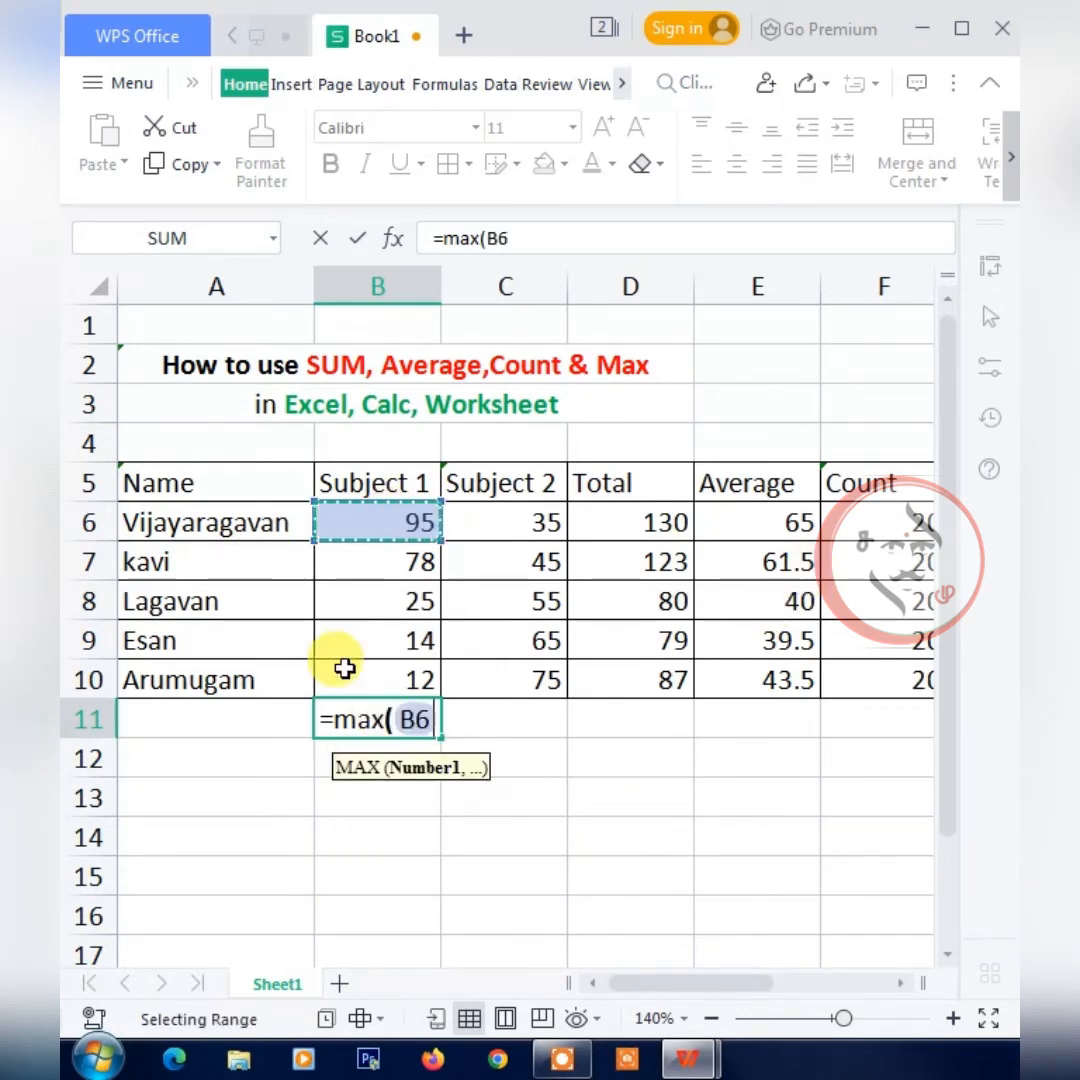
pyautogui.hotkey('shift', 'Down')
pyautogui.hotkey('shift', 'Down')
pyautogui.hotkey('shift', 'Down')
pyautogui.hotkey('shift', 'Down')
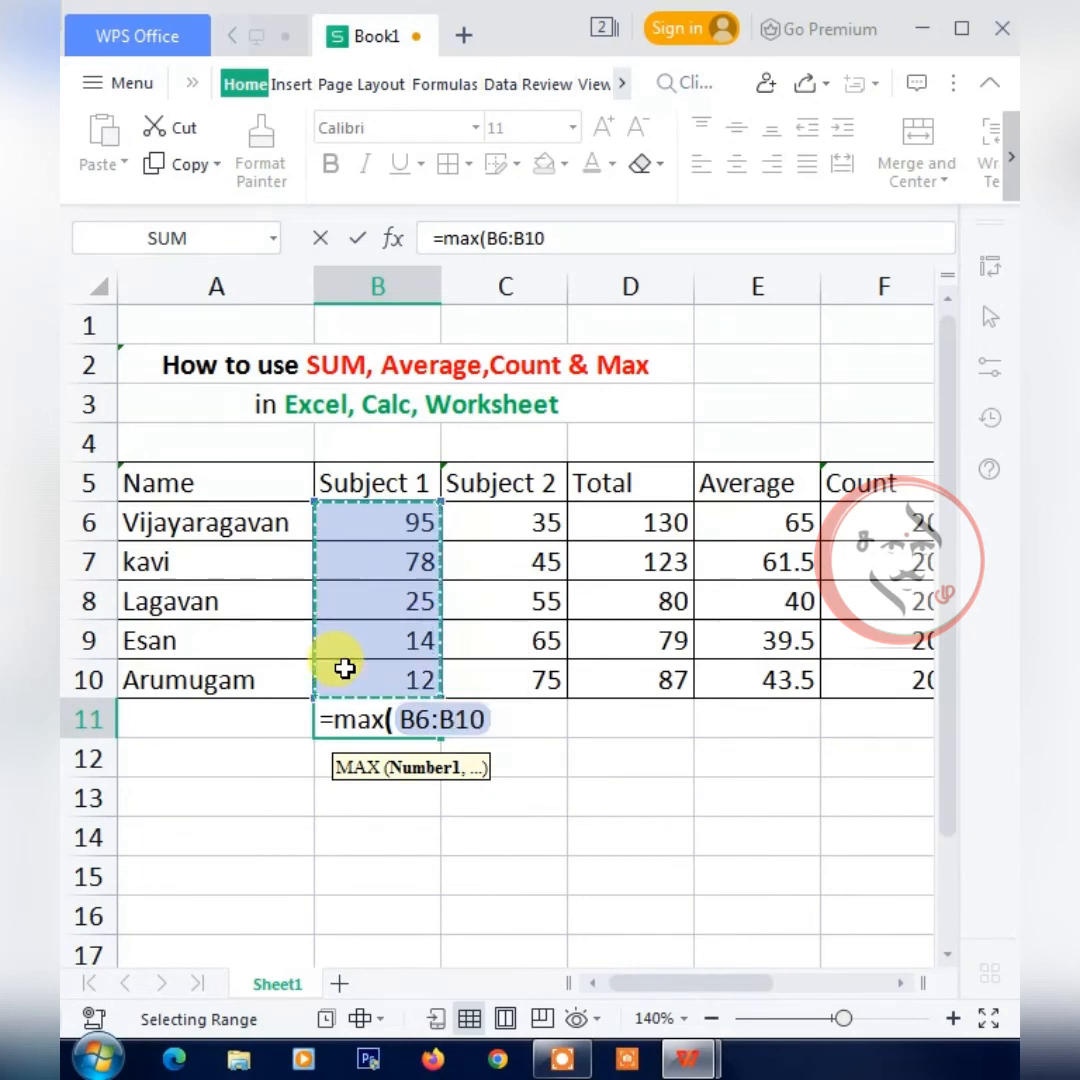
pyautogui.write(')')
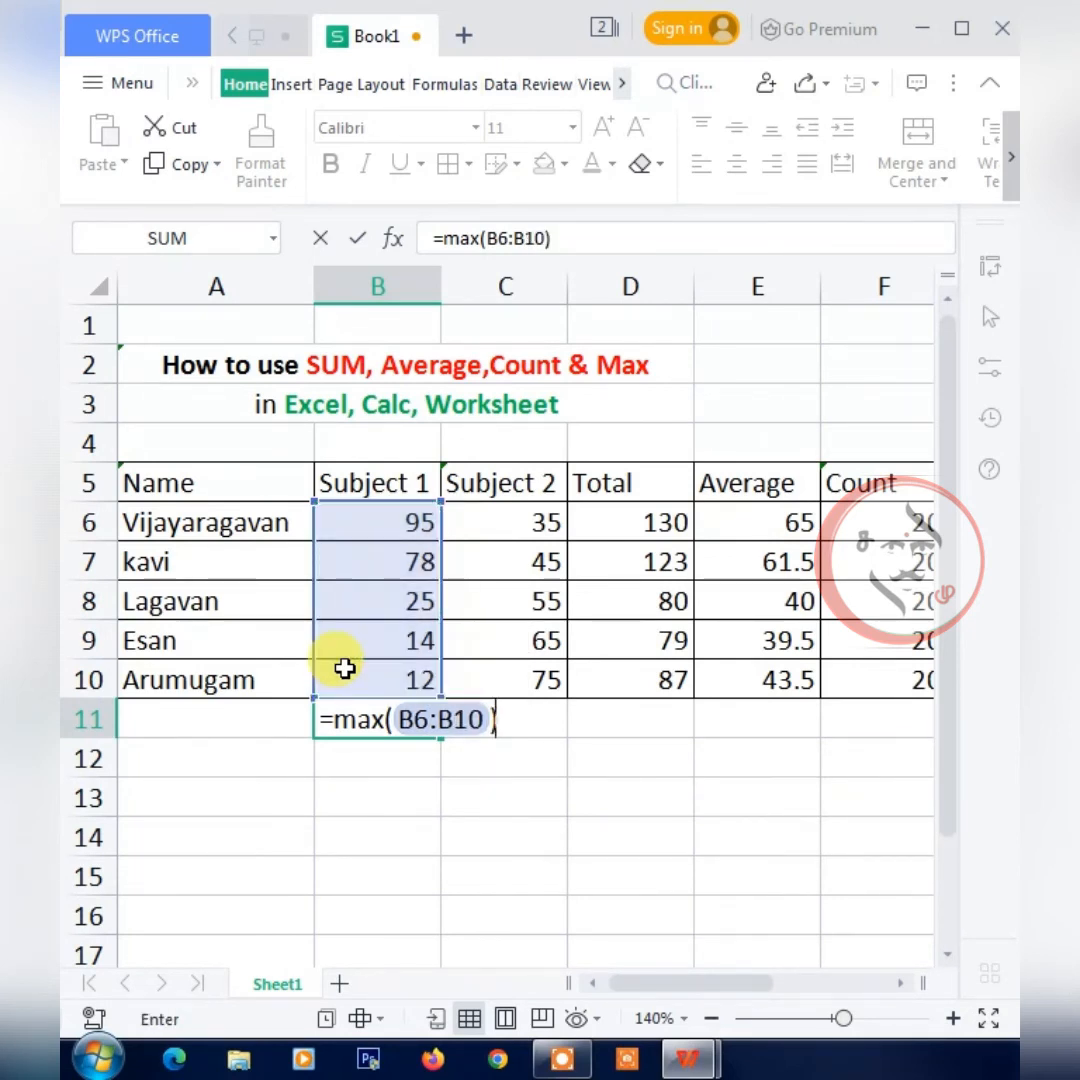
pyautogui.press('Return')
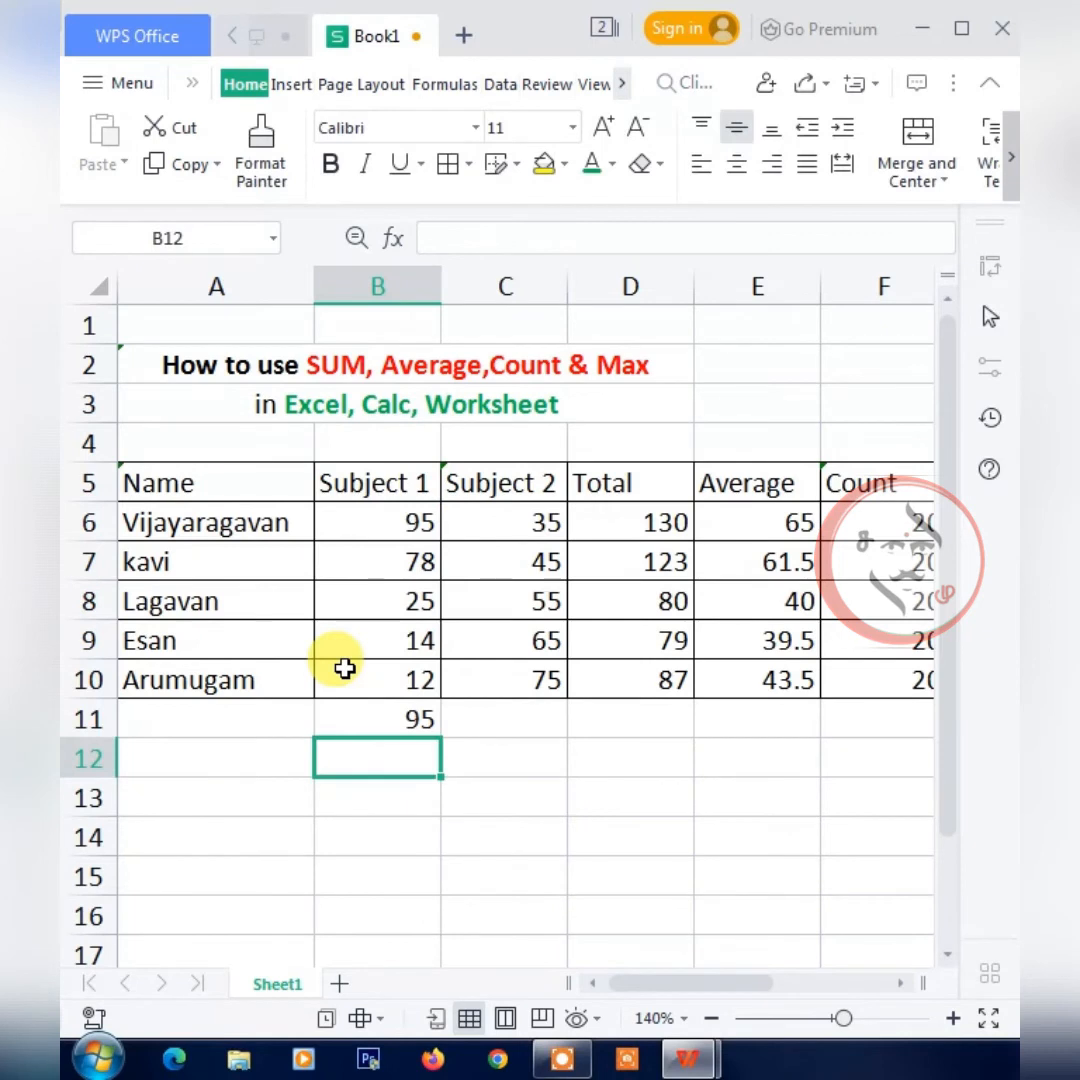
pyautogui.click(410, 718)
pyautogui.click(412, 524)
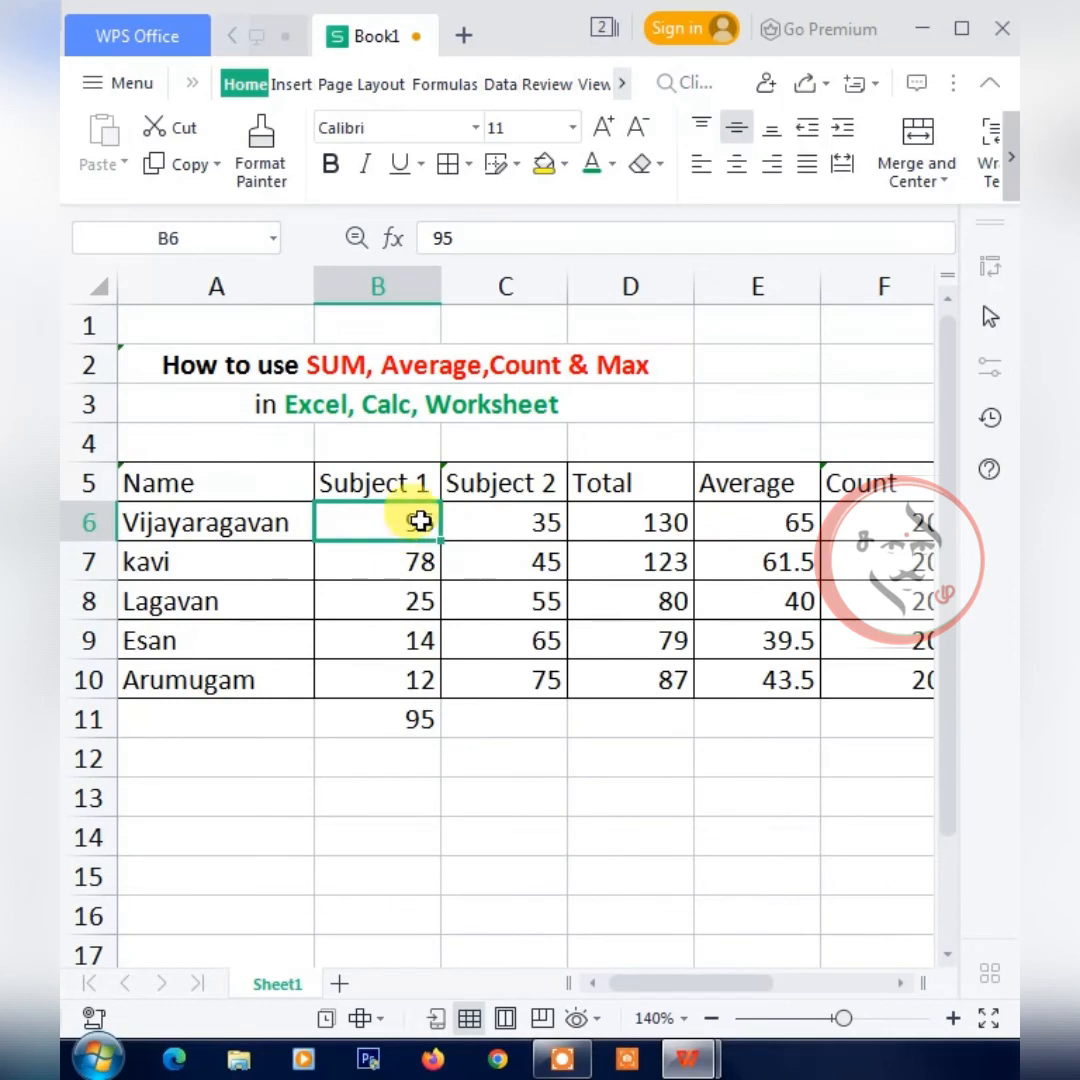
pyautogui.click(408, 728)
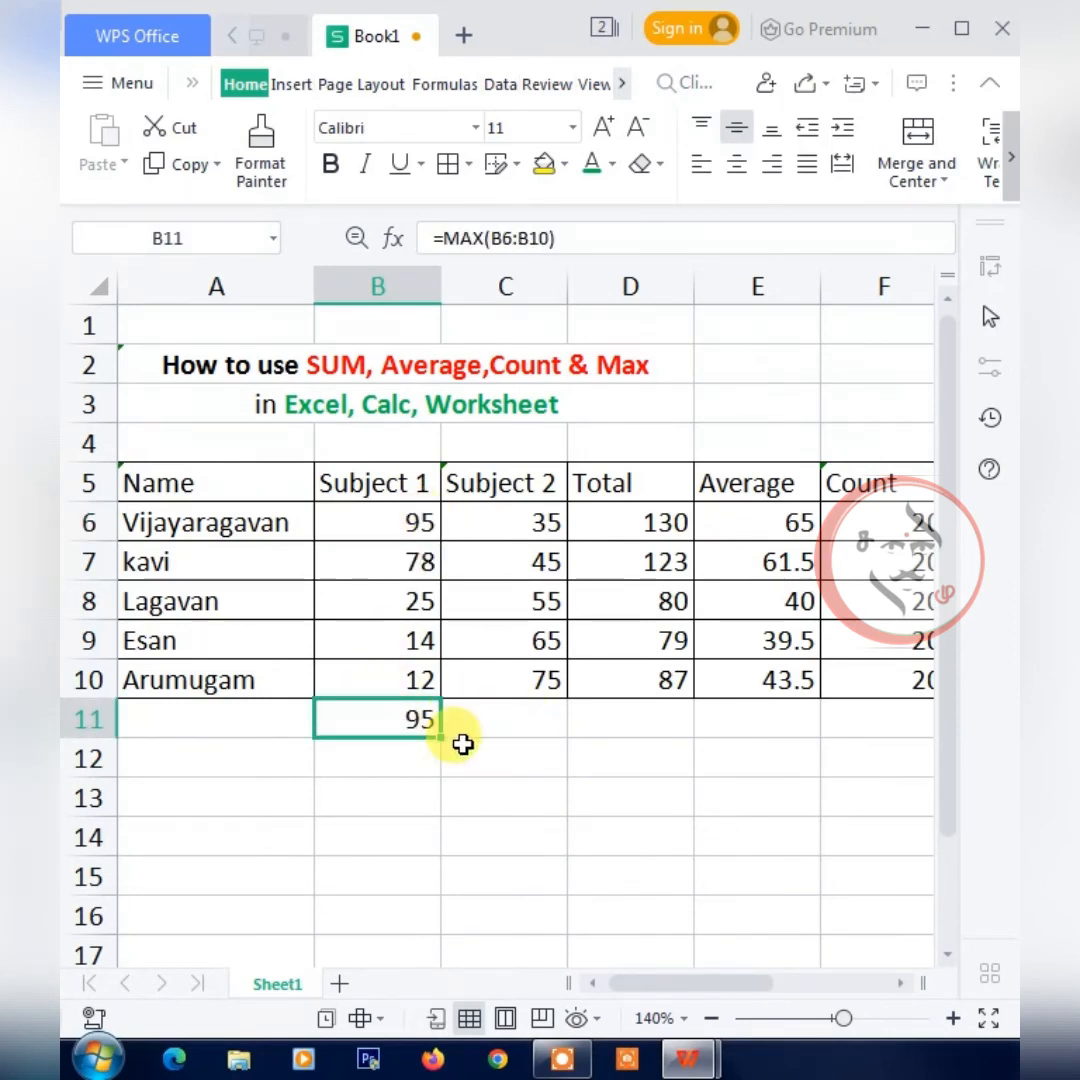
# Enter =MIN(B6:B10) in B12 and check it against the Subject 1 mark in B10.
pyautogui.click(400, 762)
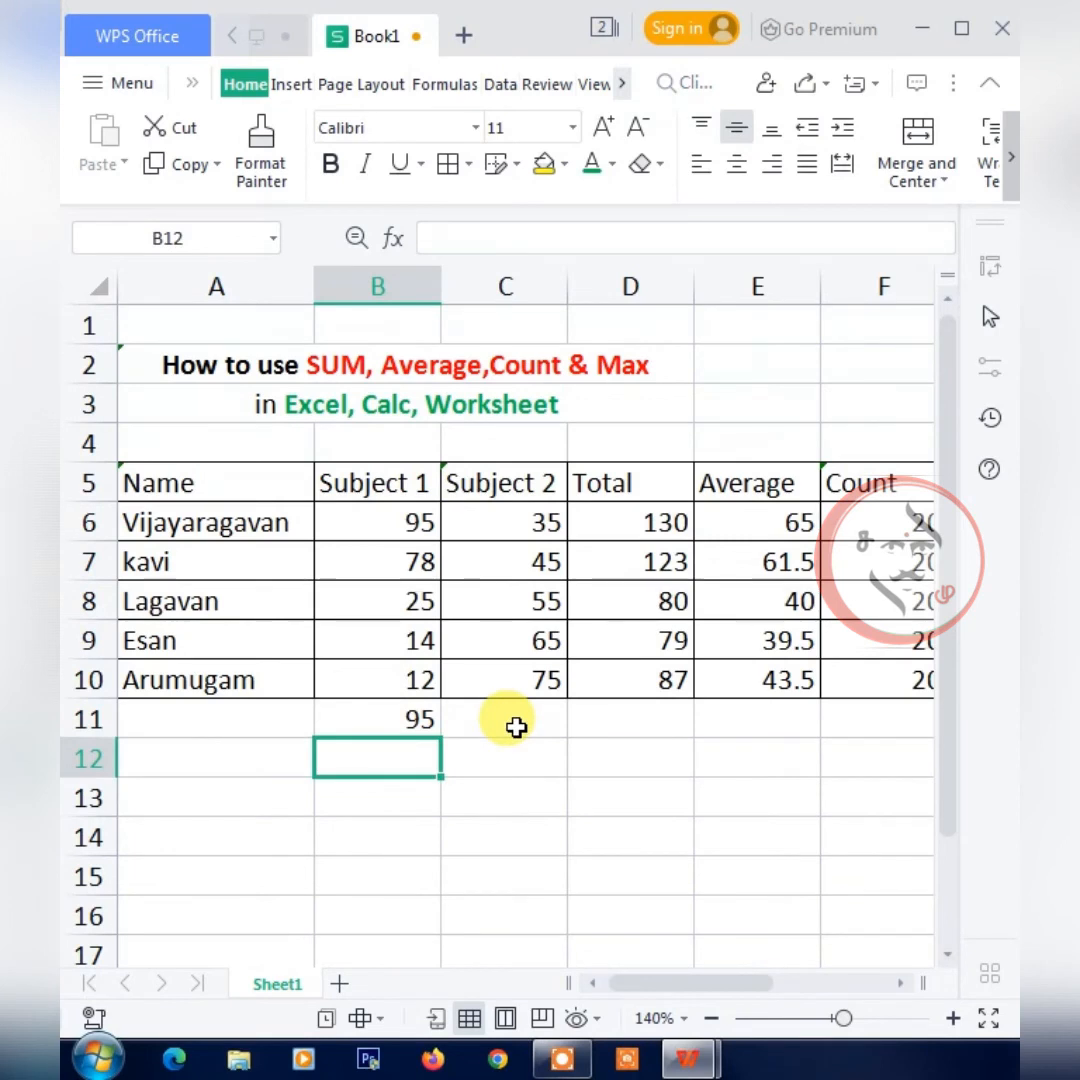
pyautogui.write('=min')
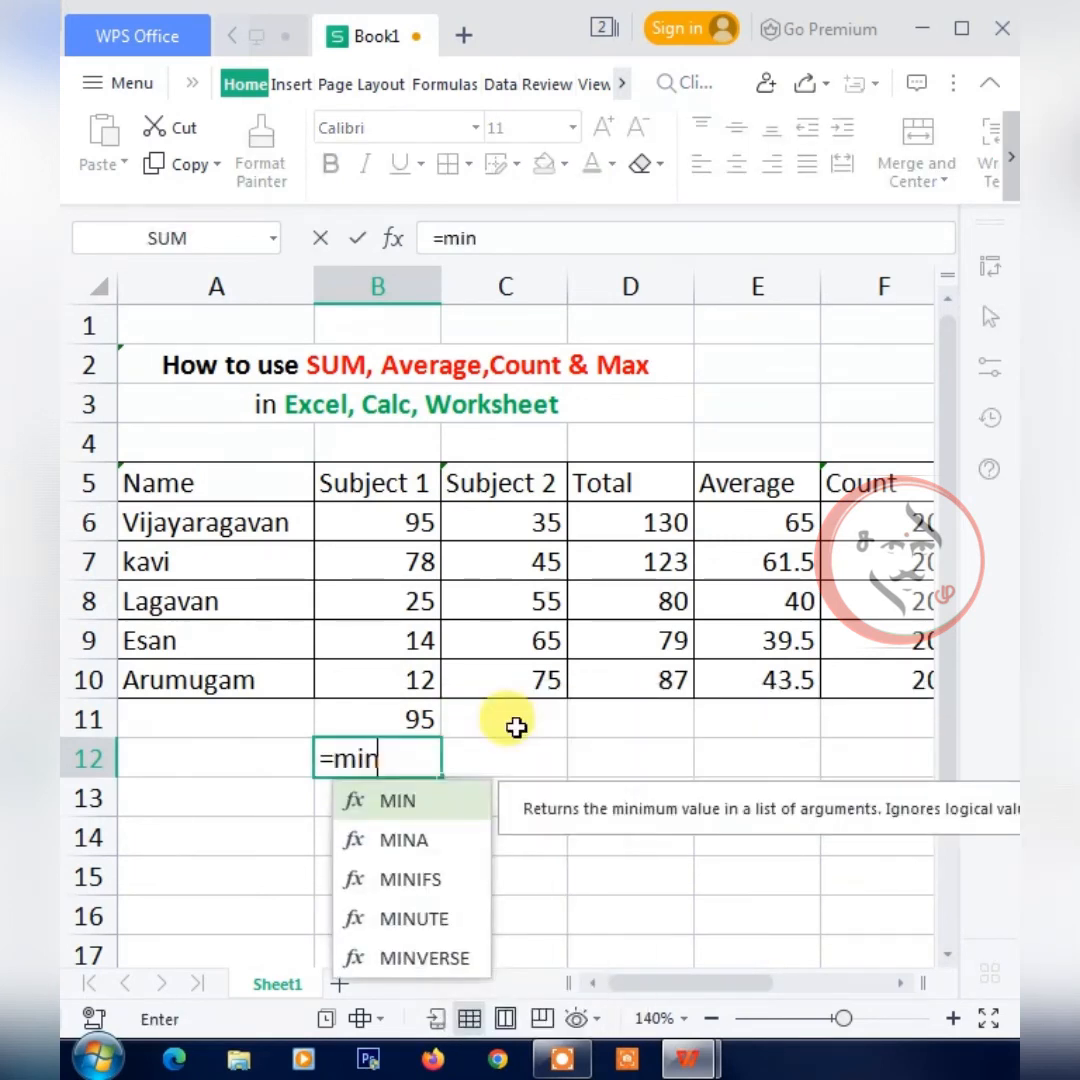
pyautogui.write('(')
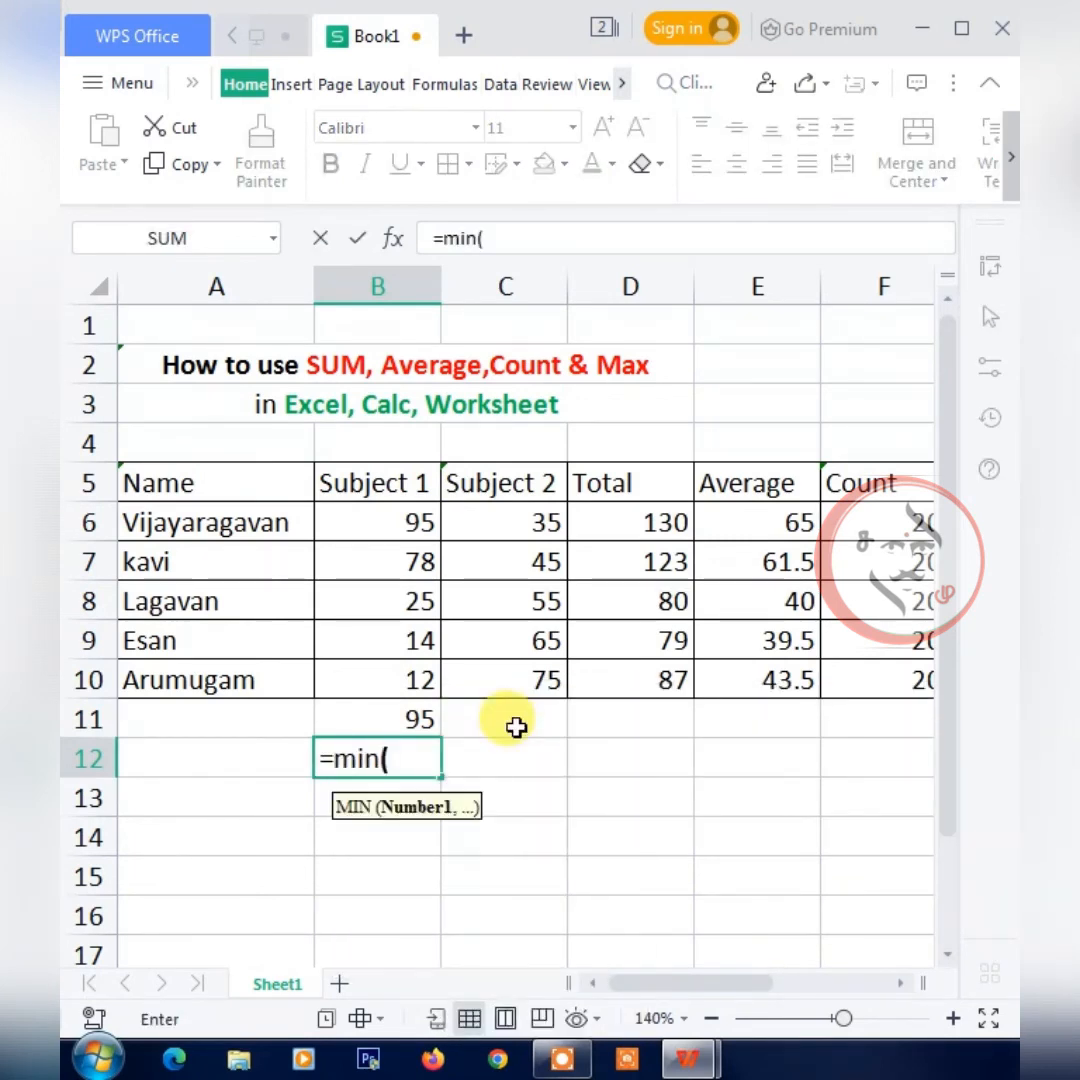
pyautogui.moveTo(395, 522); pyautogui.dragTo(414, 681)
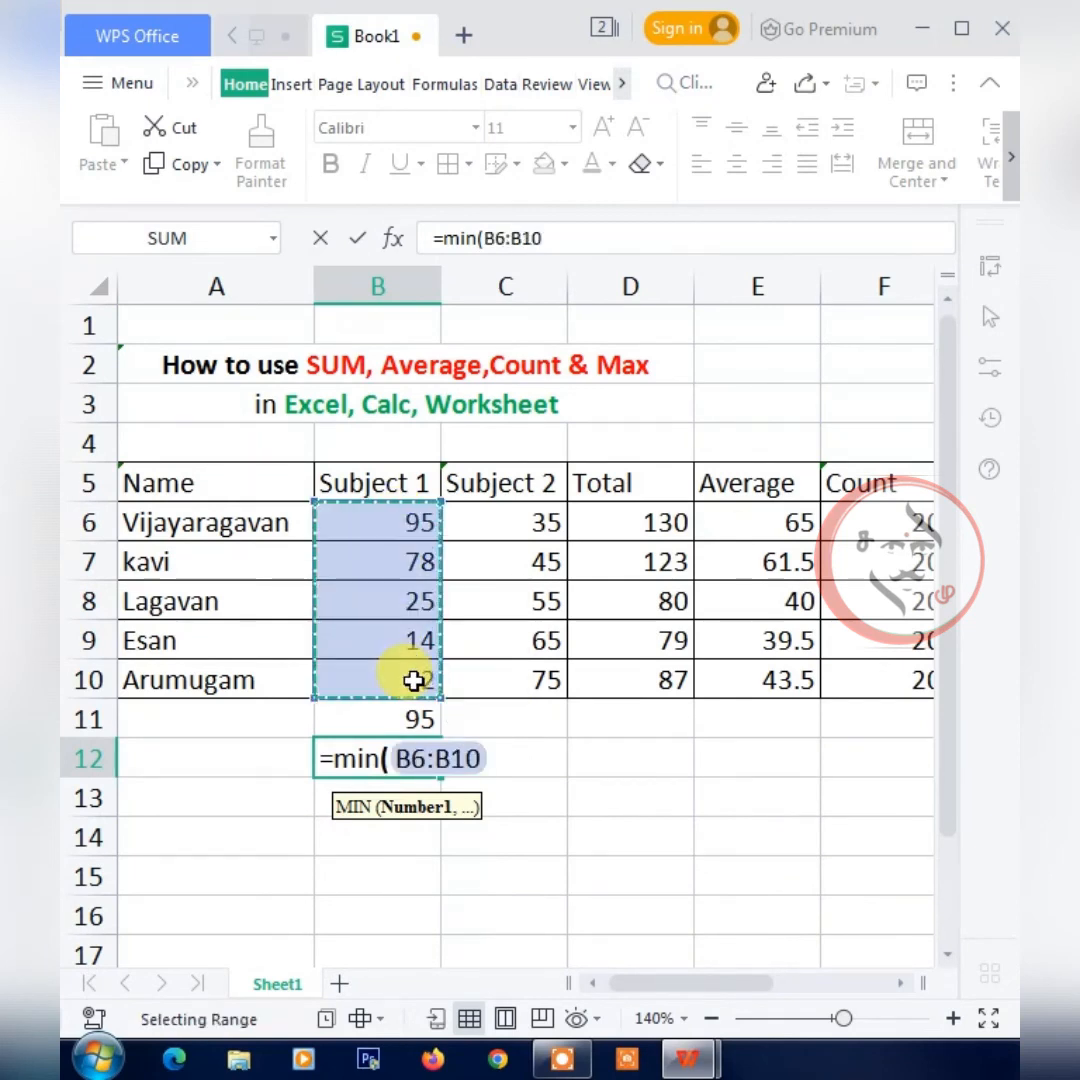
pyautogui.write(')')
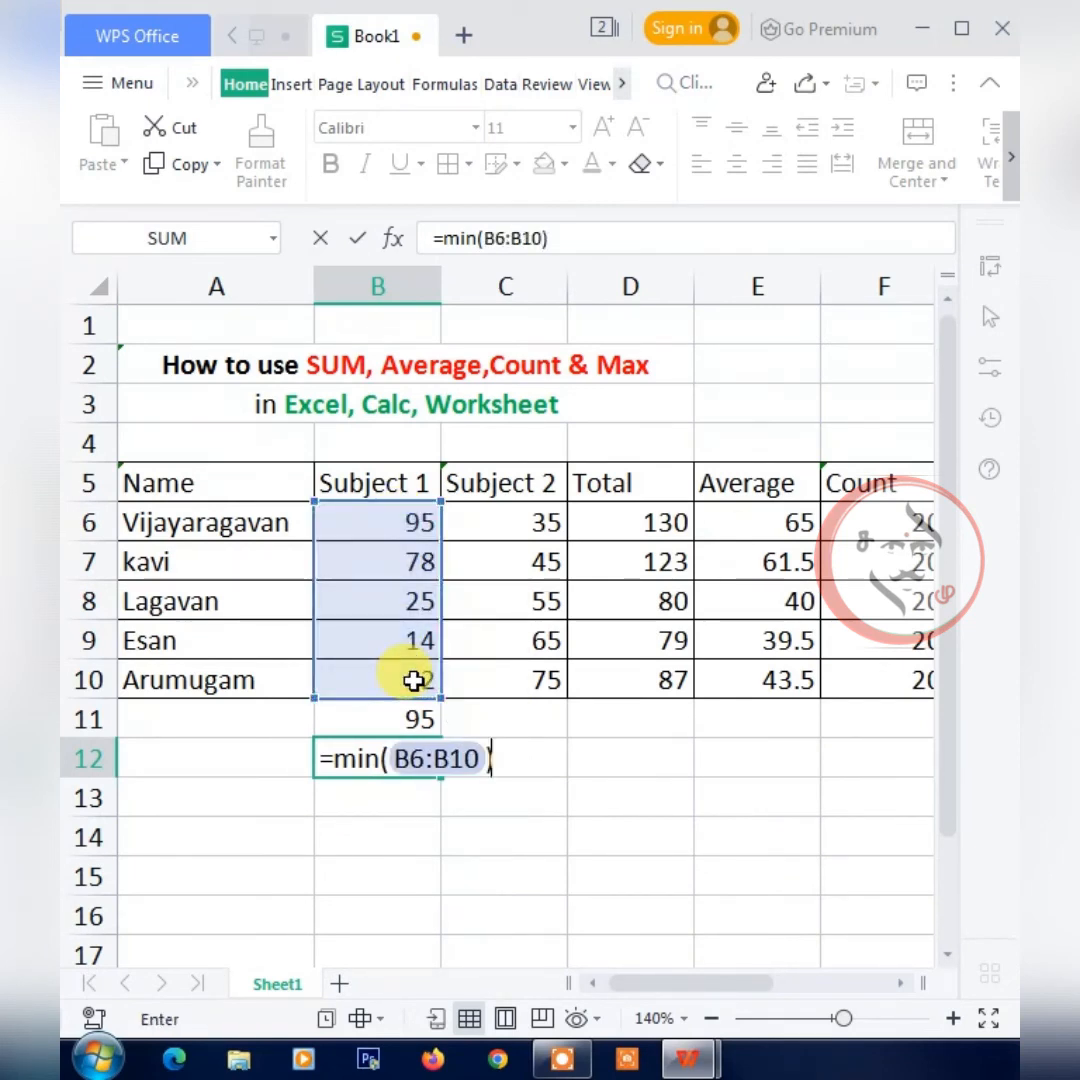
pyautogui.press('Return')
pyautogui.click(410, 680)
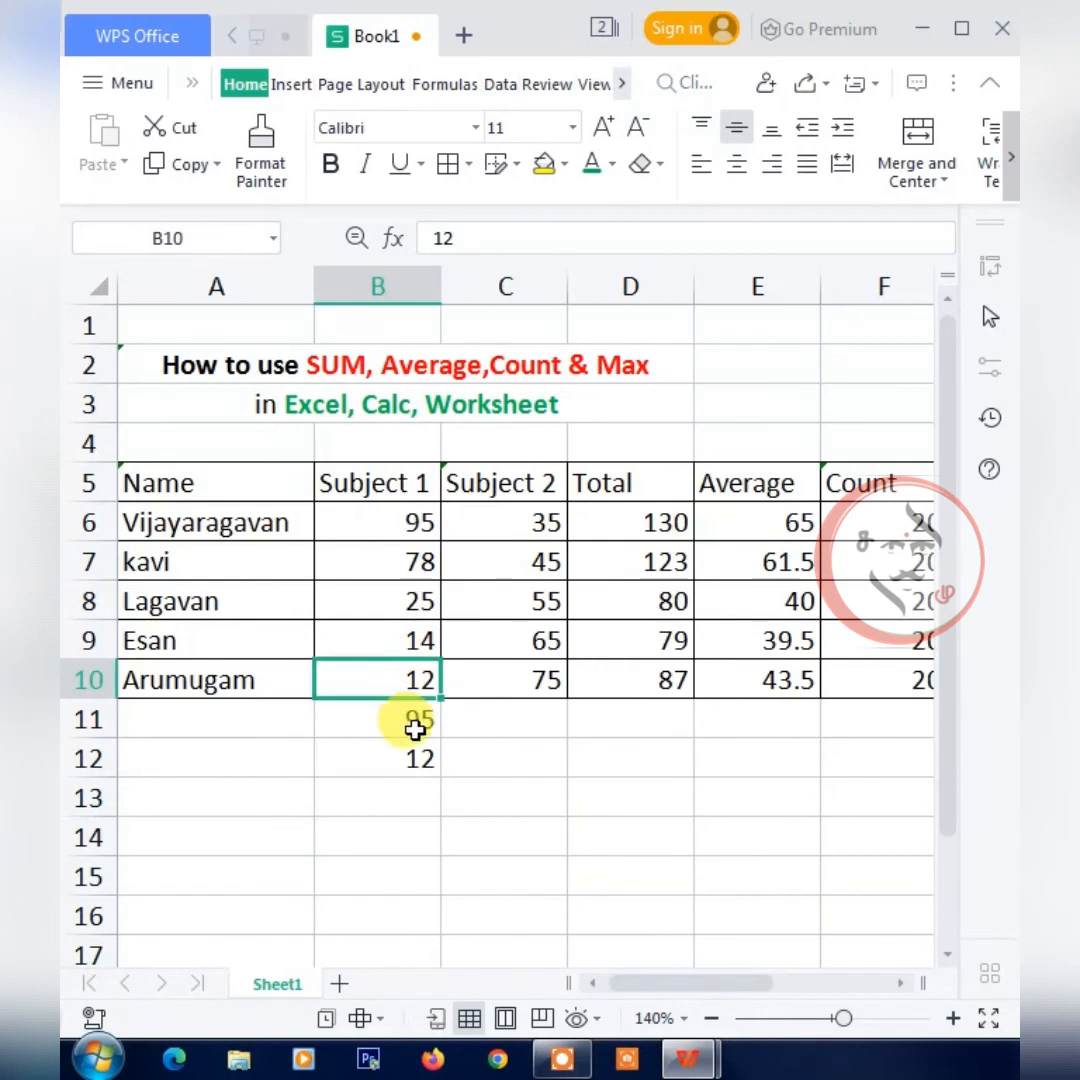
pyautogui.click(410, 758)
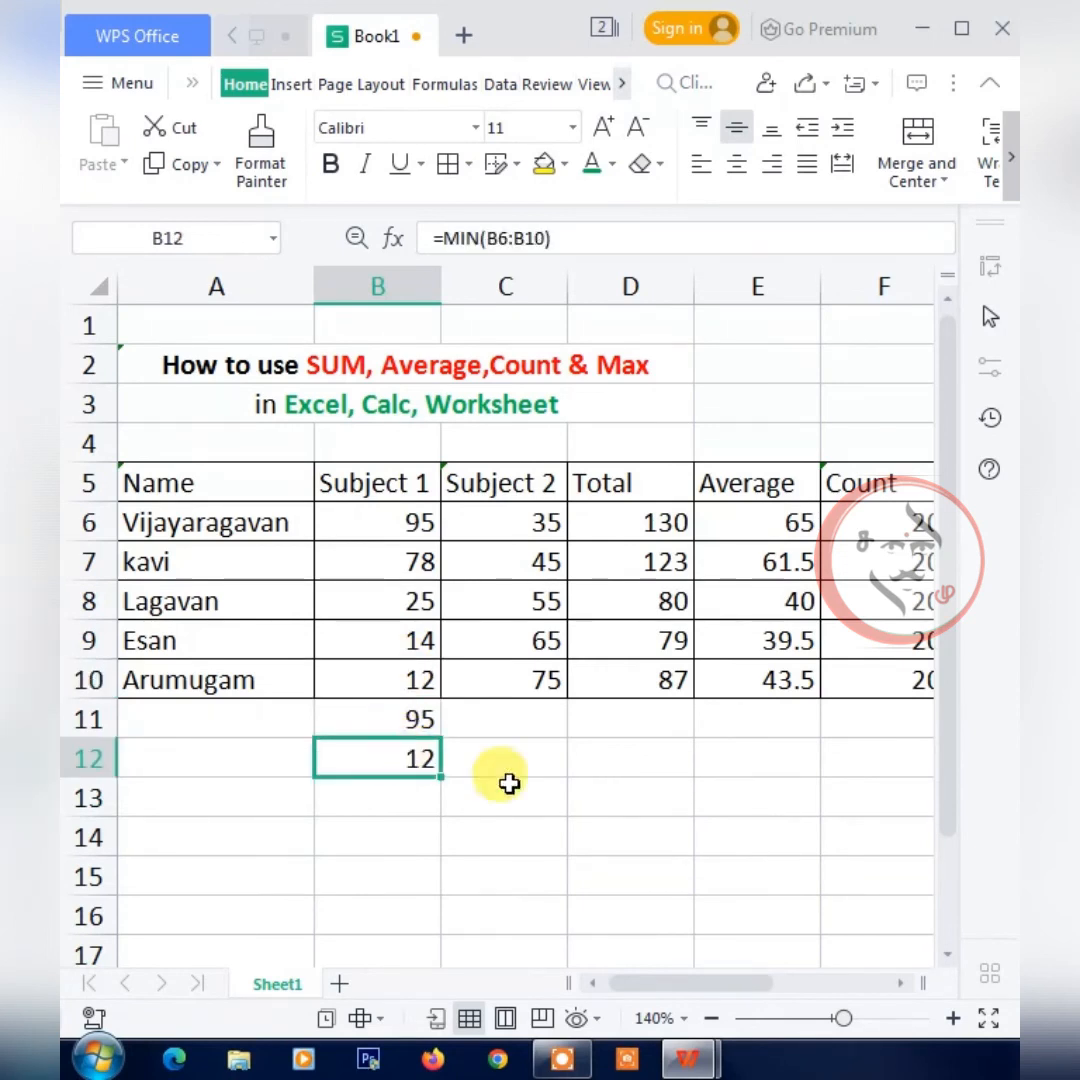
# Fill the MAX formula from B11 across row 11 through E11 and check the copied formula in C11.
pyautogui.click(505, 718)
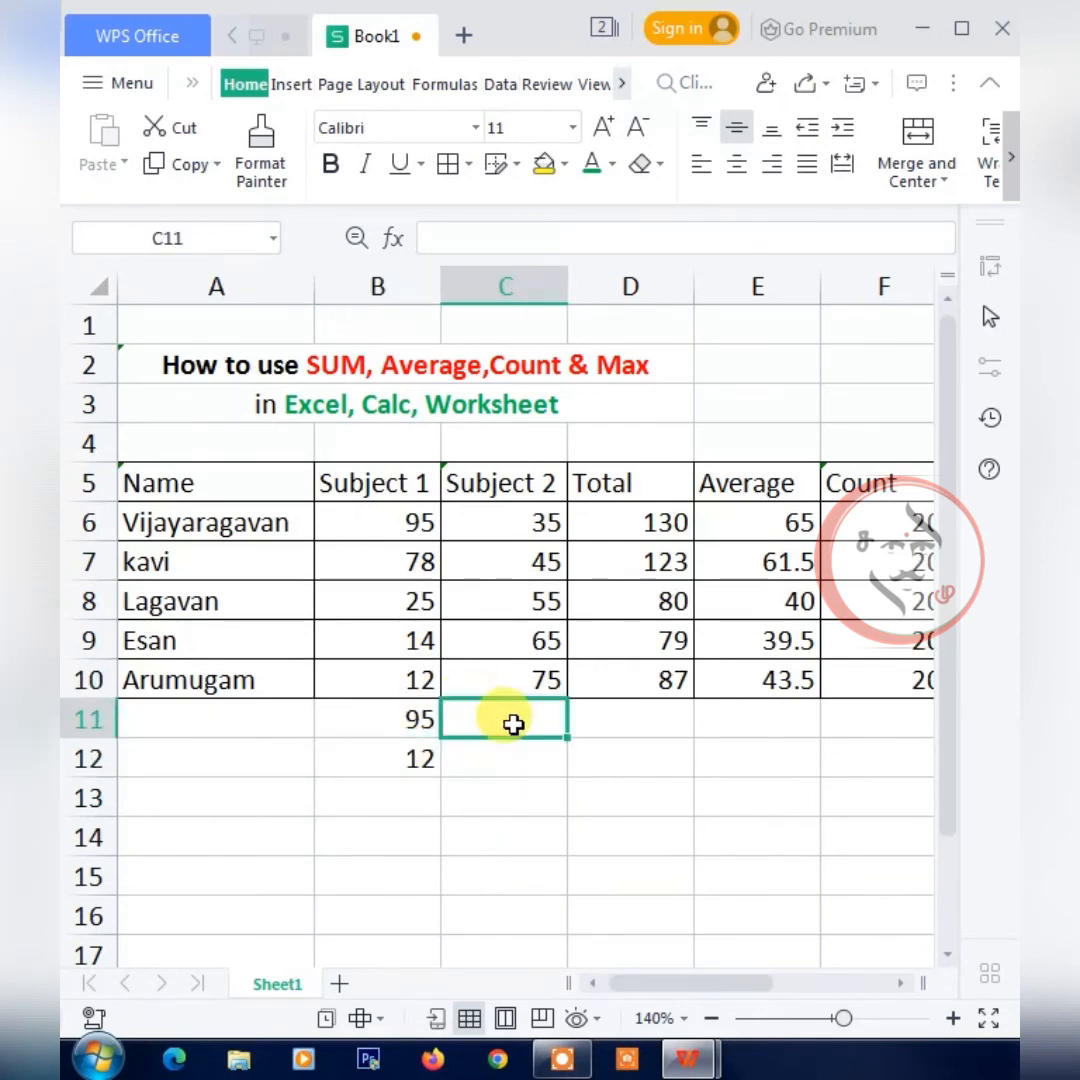
pyautogui.click(408, 722)
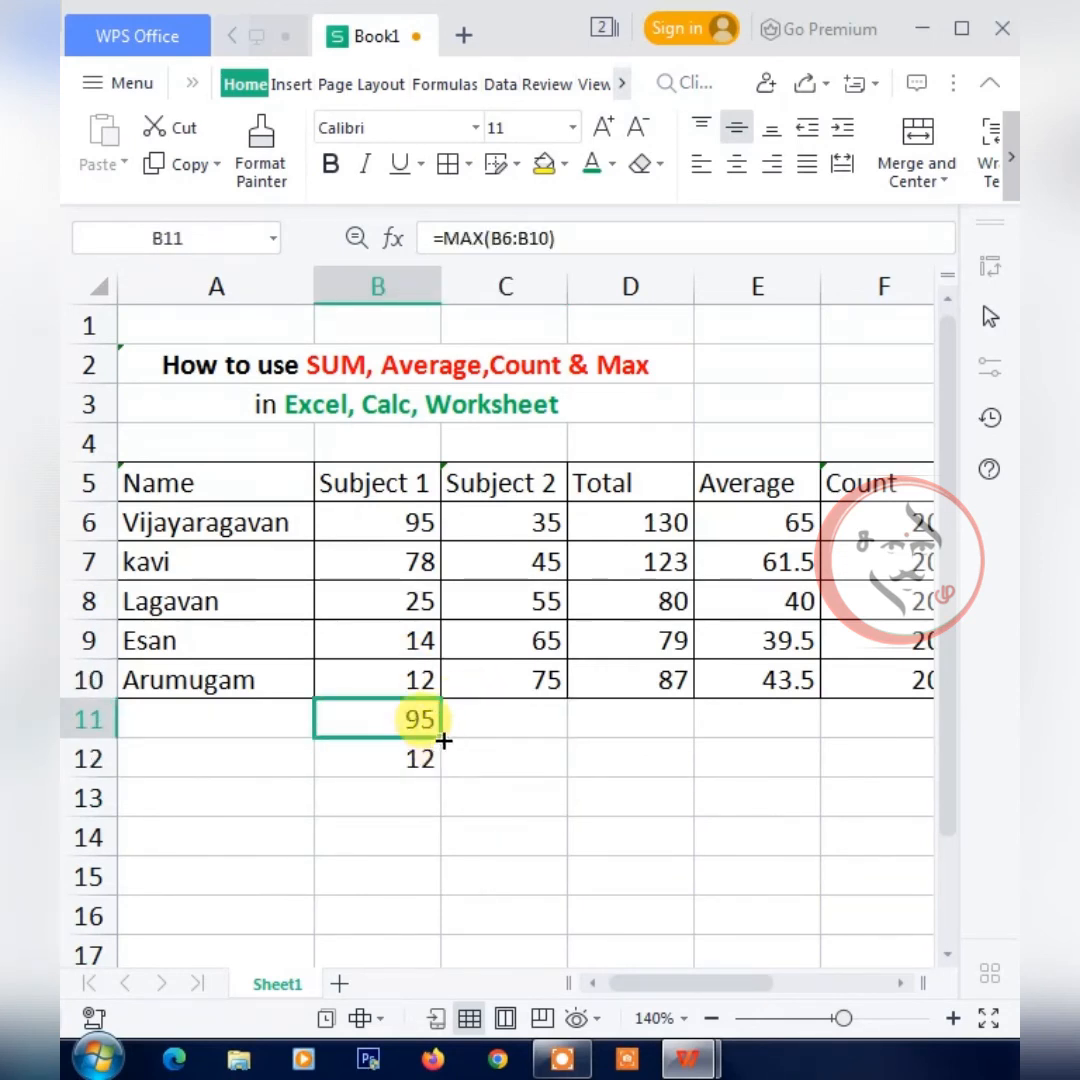
pyautogui.moveTo(440, 736); pyautogui.dragTo(918, 742)
pyautogui.click(540, 719)
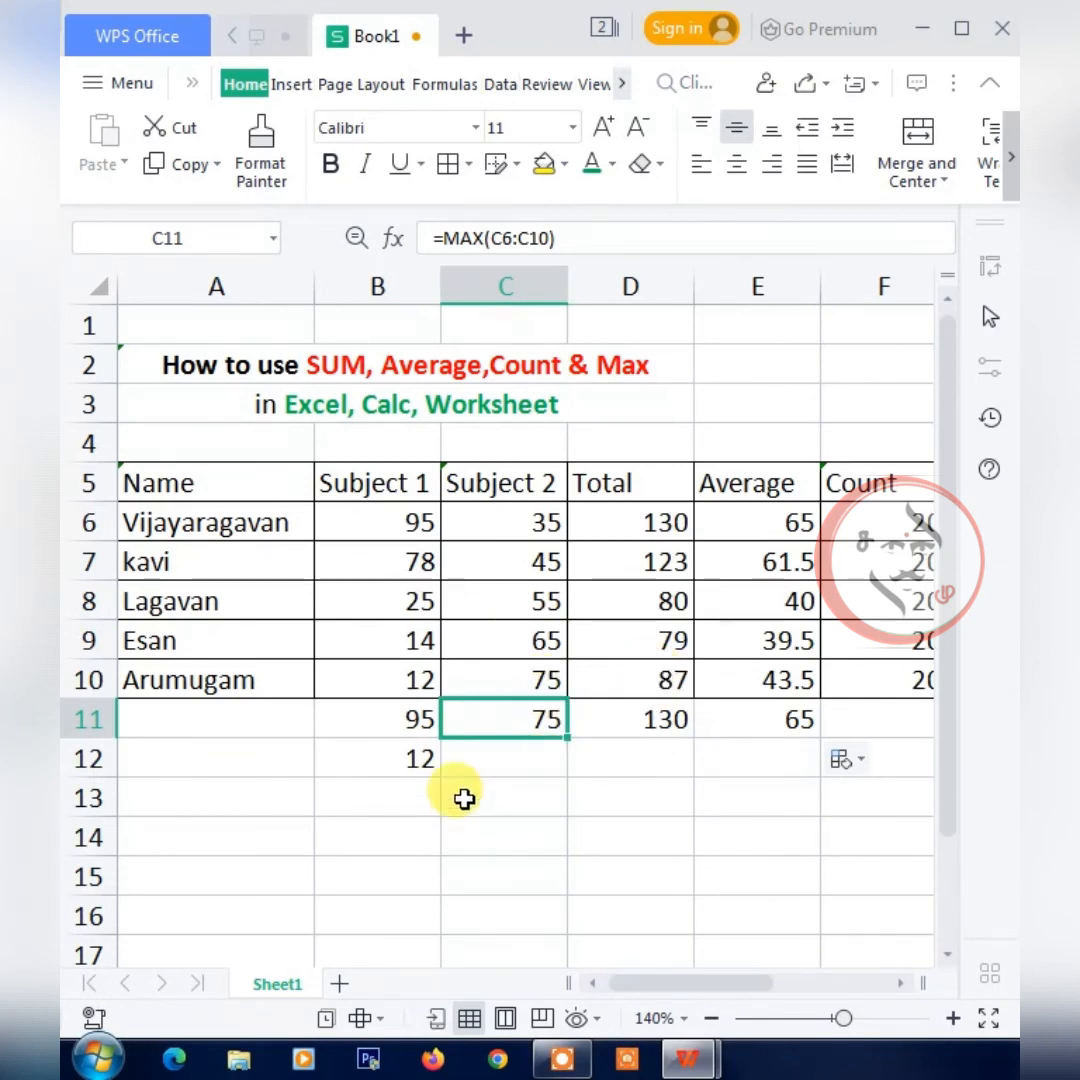
# Fill the MIN formula from B12 across row 12 through E12.
pyautogui.click(470, 762)
pyautogui.click(416, 762)
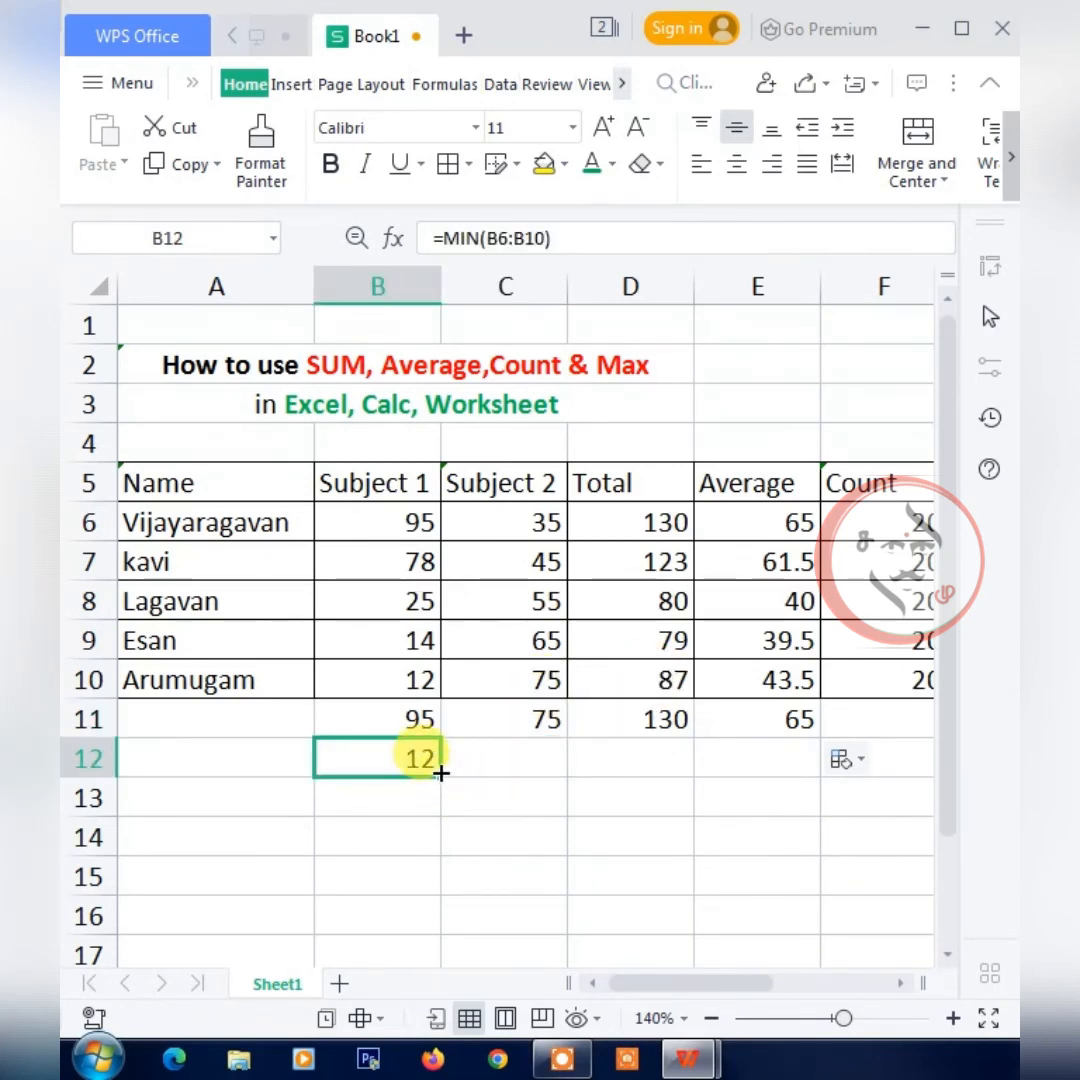
pyautogui.moveTo(441, 772); pyautogui.dragTo(790, 745)
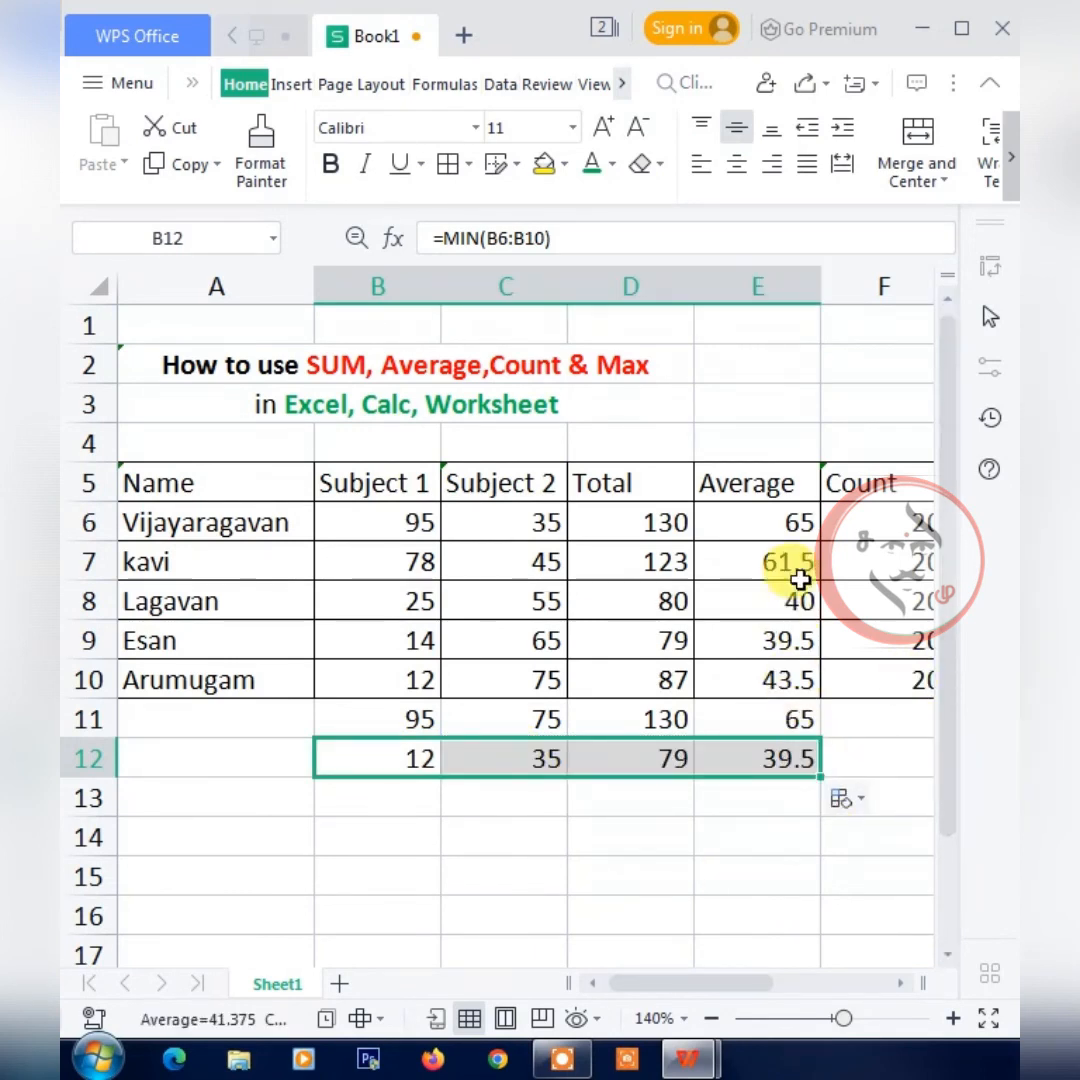